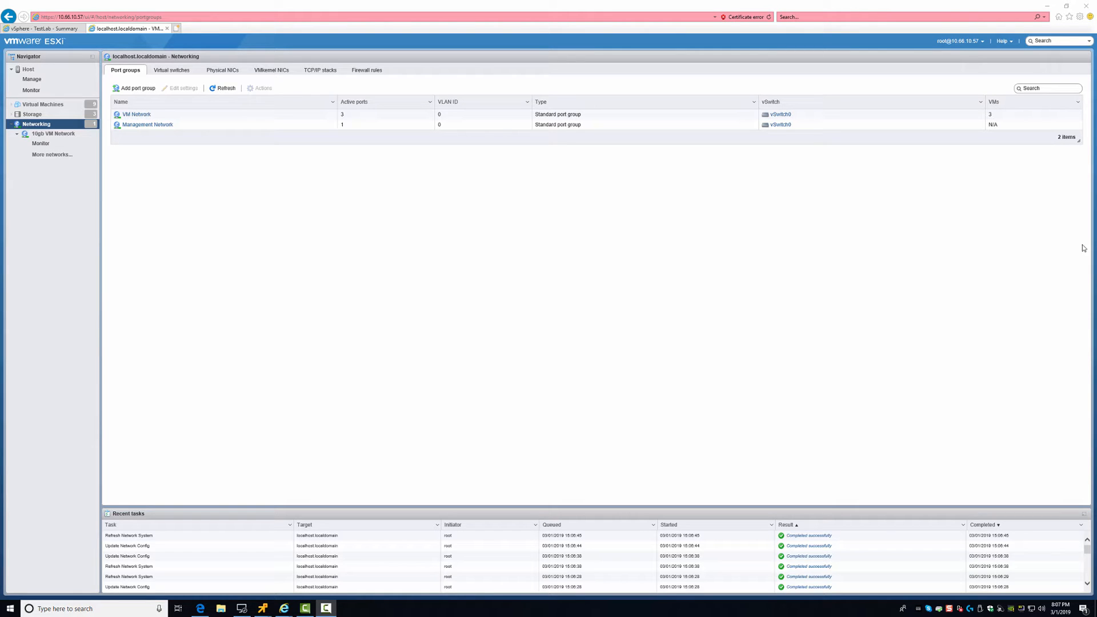
Browse the VM list and networking port groups, including 10gb VM Network, and reload the page
{"action": "left_click", "coordinate": [292, 229]}
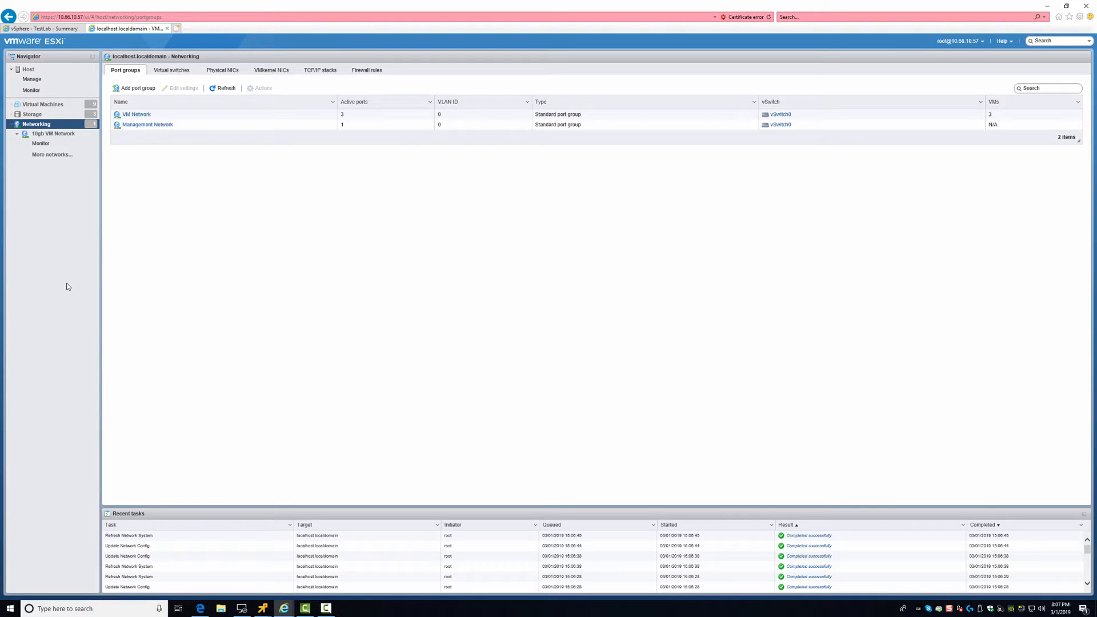
{"action": "left_click", "coordinate": [63, 105]}
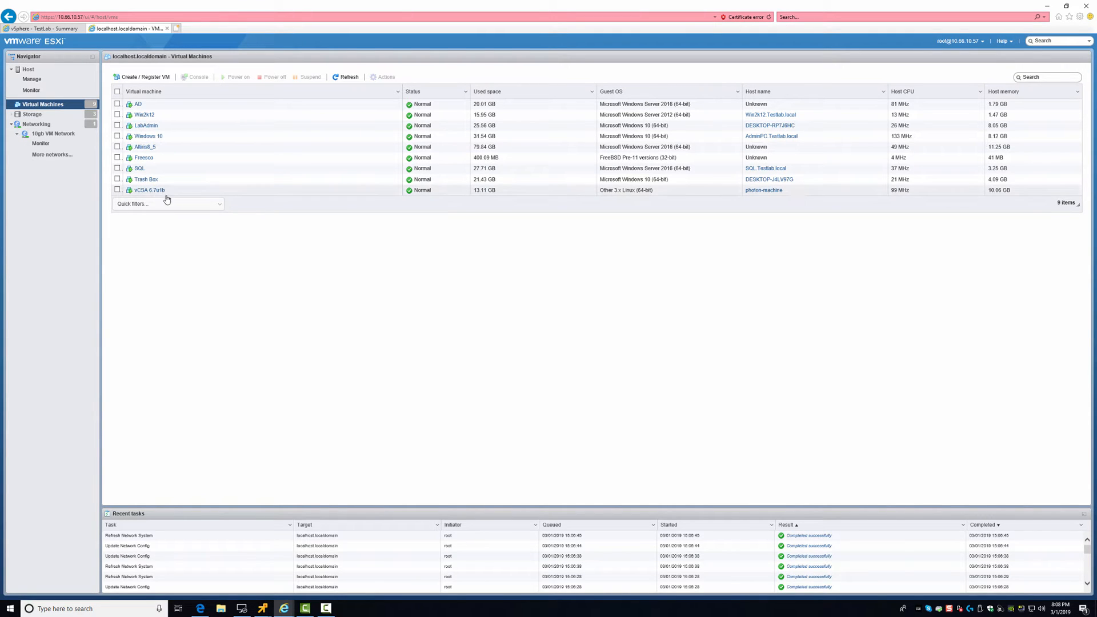
{"action": "left_click", "coordinate": [38, 124]}
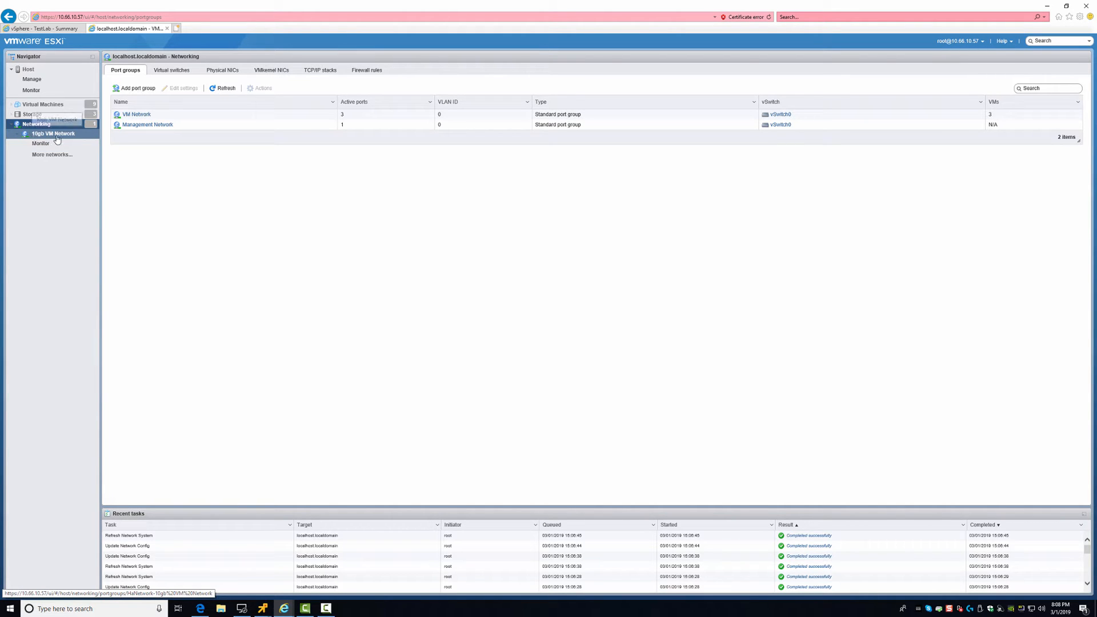
{"action": "left_click", "coordinate": [35, 143]}
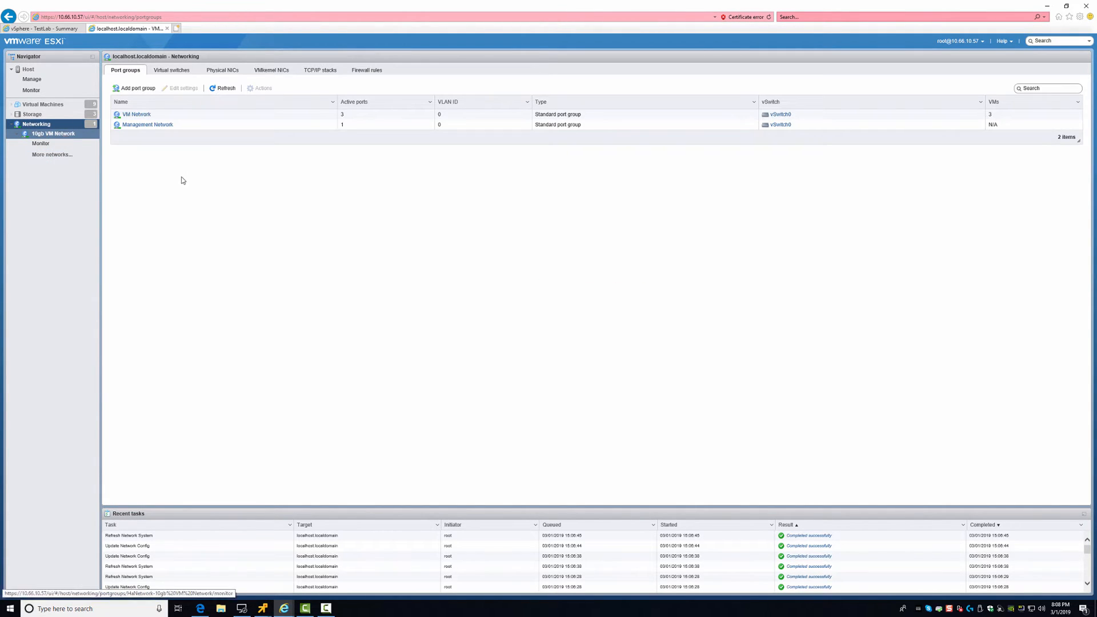
{"action": "left_click", "coordinate": [35, 125]}
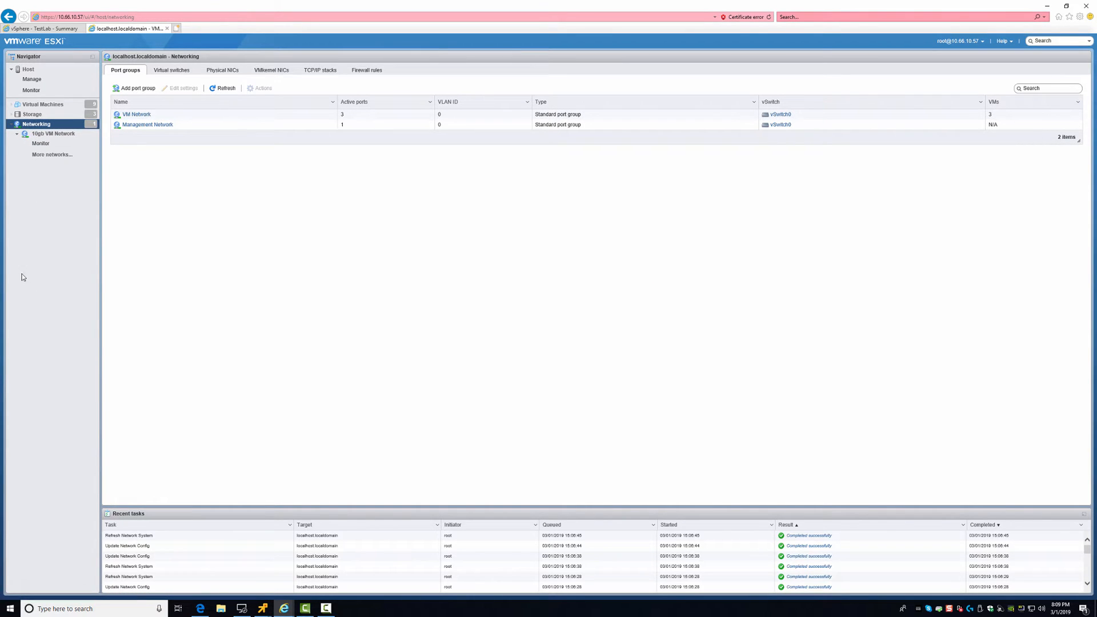
{"action": "left_click", "coordinate": [40, 107]}
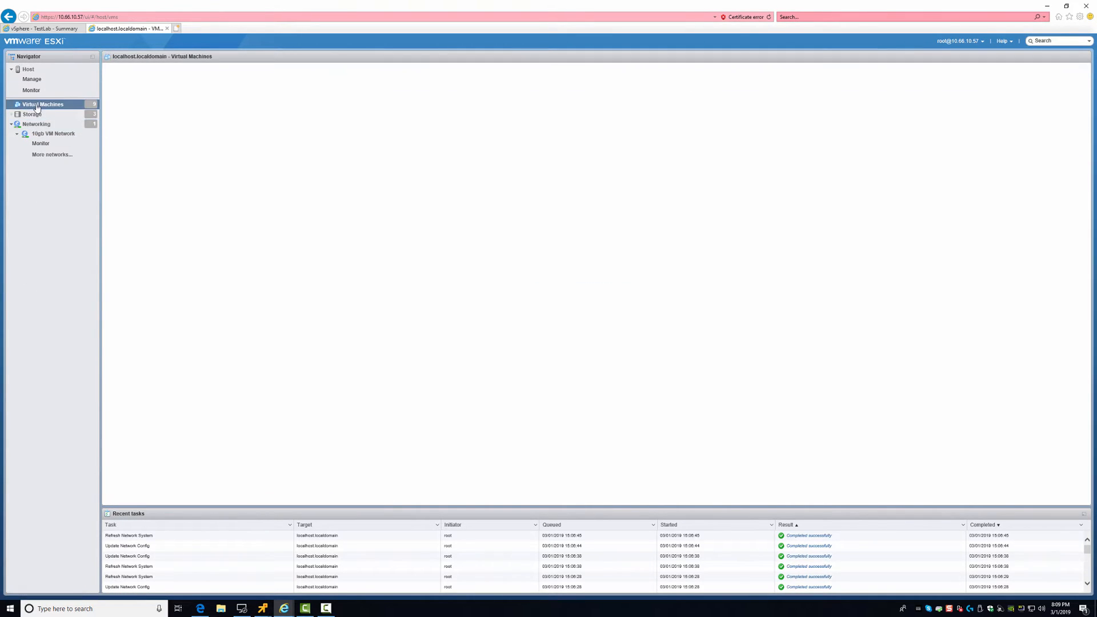
{"action": "left_click", "coordinate": [191, 17]}
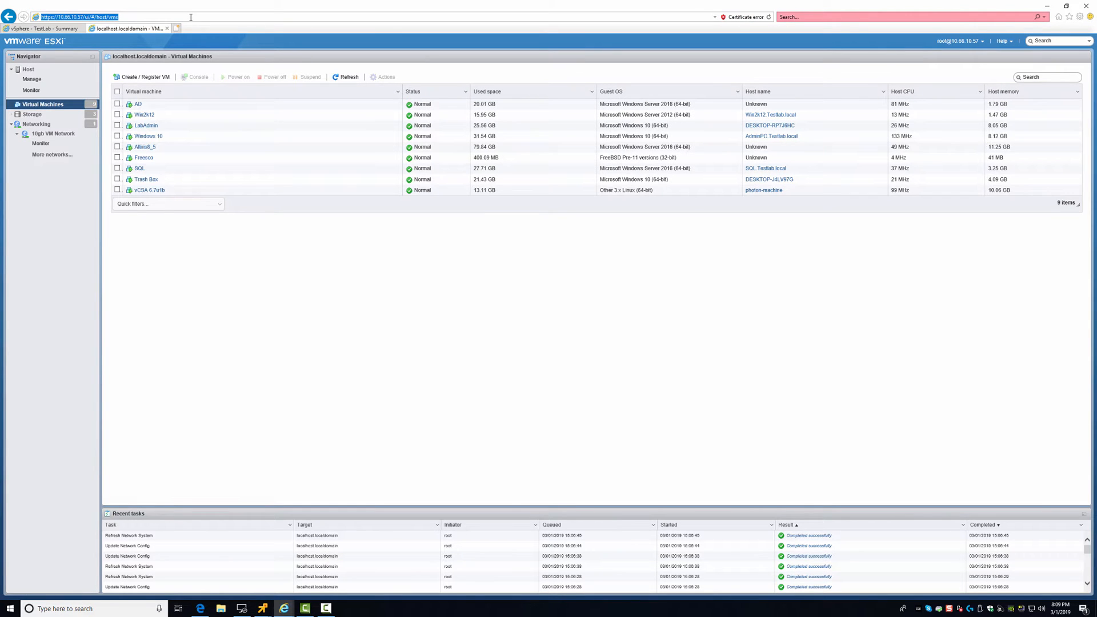
{"action": "key", "text": "Return"}
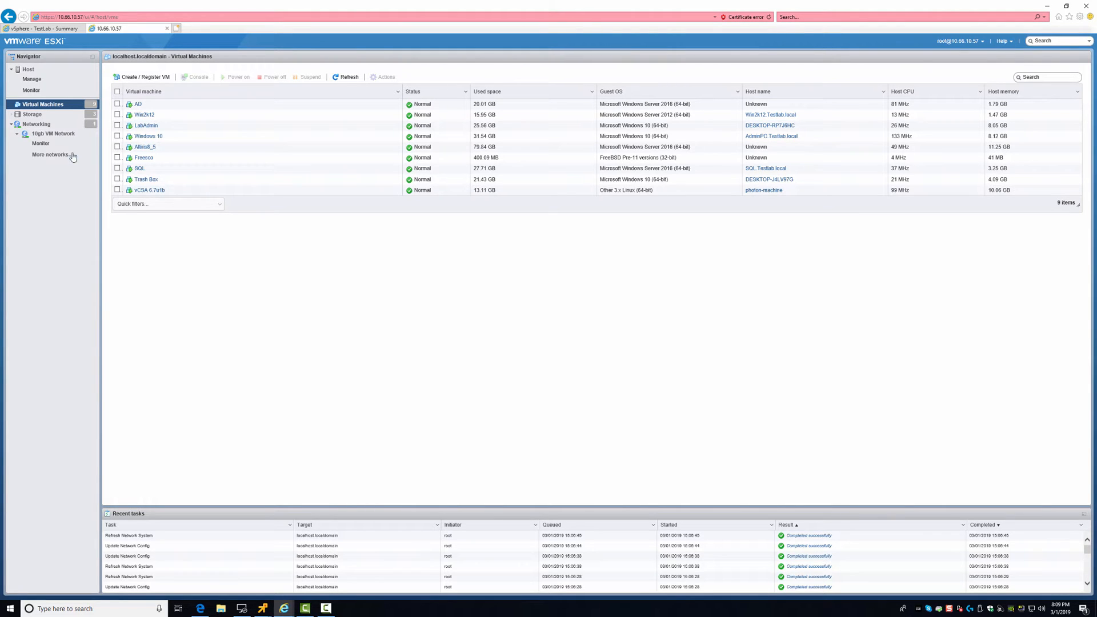
{"action": "left_click", "coordinate": [35, 124]}
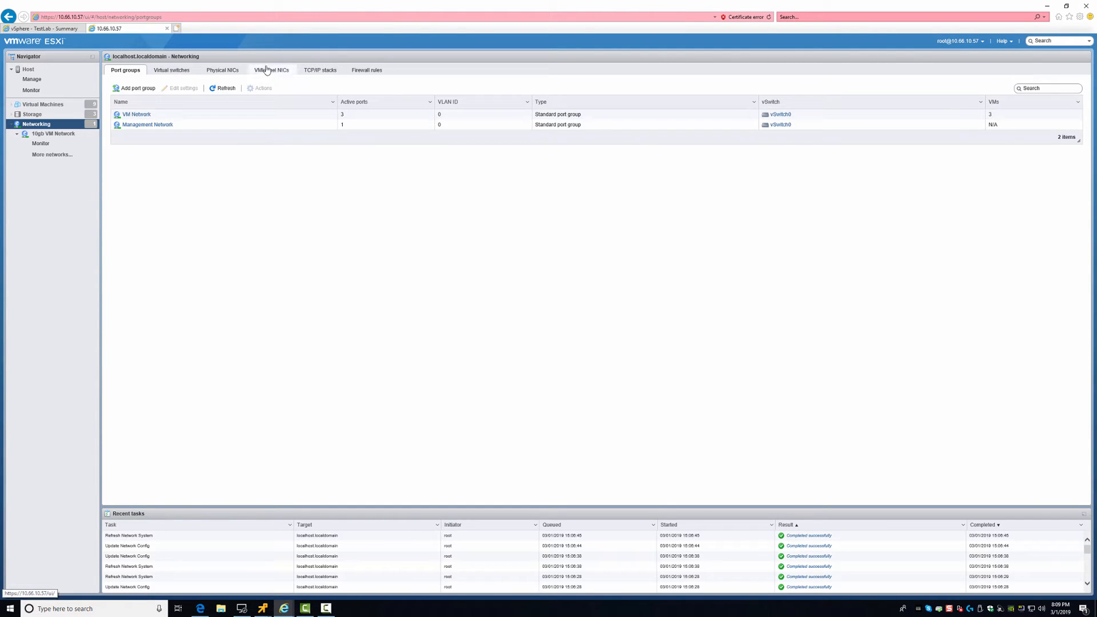
Compare the physical adapters vmnic0, vmnic1 and vmnic2, finding vmnic2 links at 10000 Mbps
{"action": "left_click", "coordinate": [221, 74]}
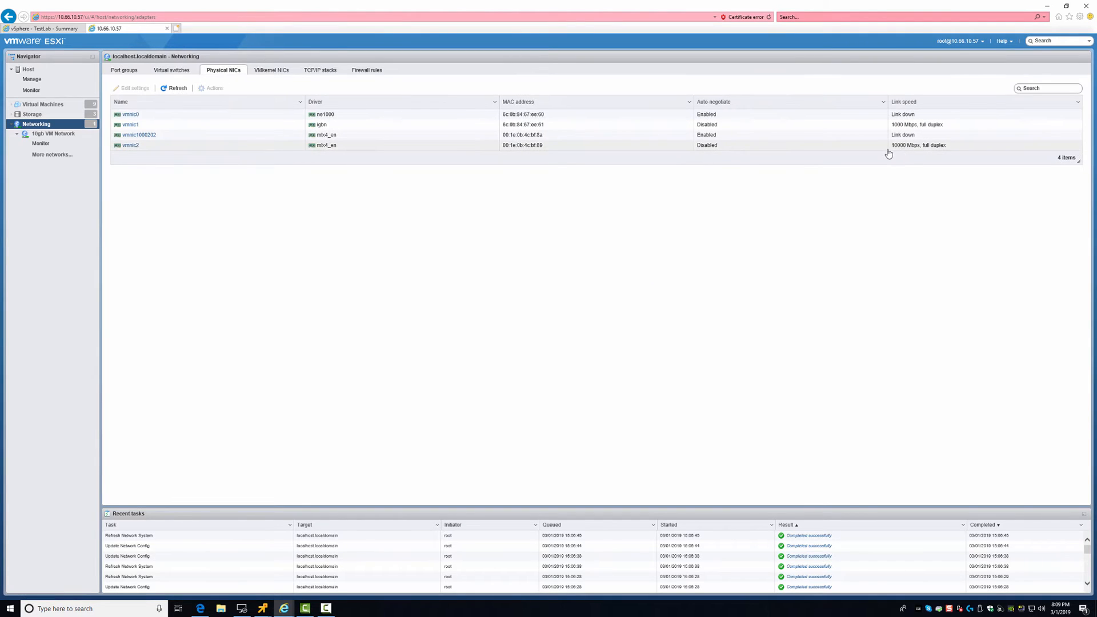
{"action": "left_click", "coordinate": [909, 148]}
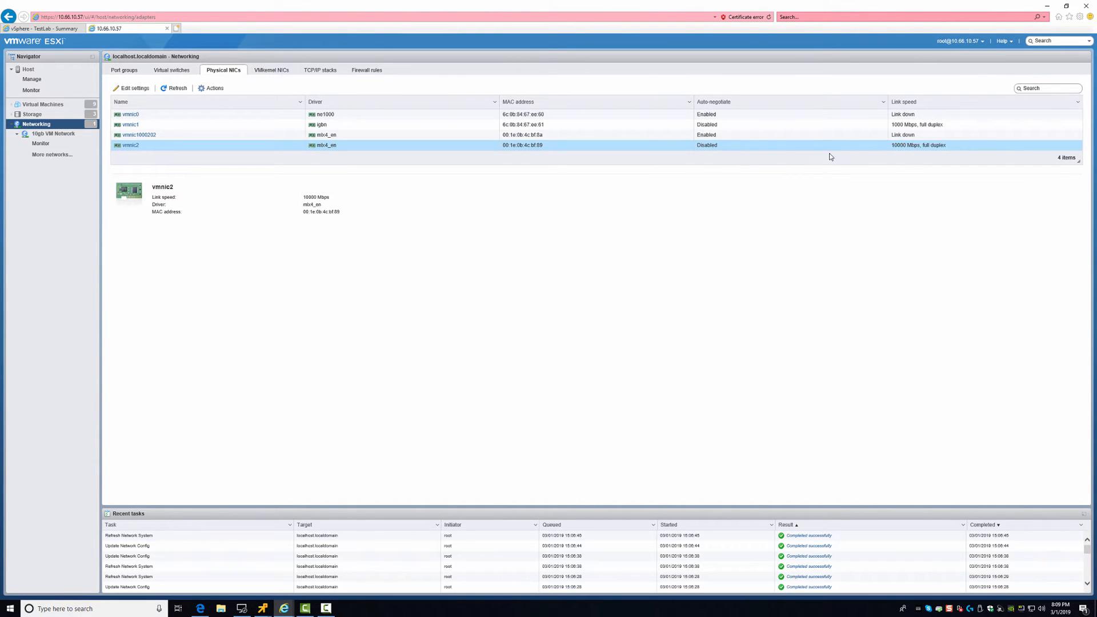
{"action": "left_click", "coordinate": [899, 136]}
{"action": "left_click", "coordinate": [904, 115]}
{"action": "left_click", "coordinate": [901, 135]}
{"action": "left_click", "coordinate": [903, 116]}
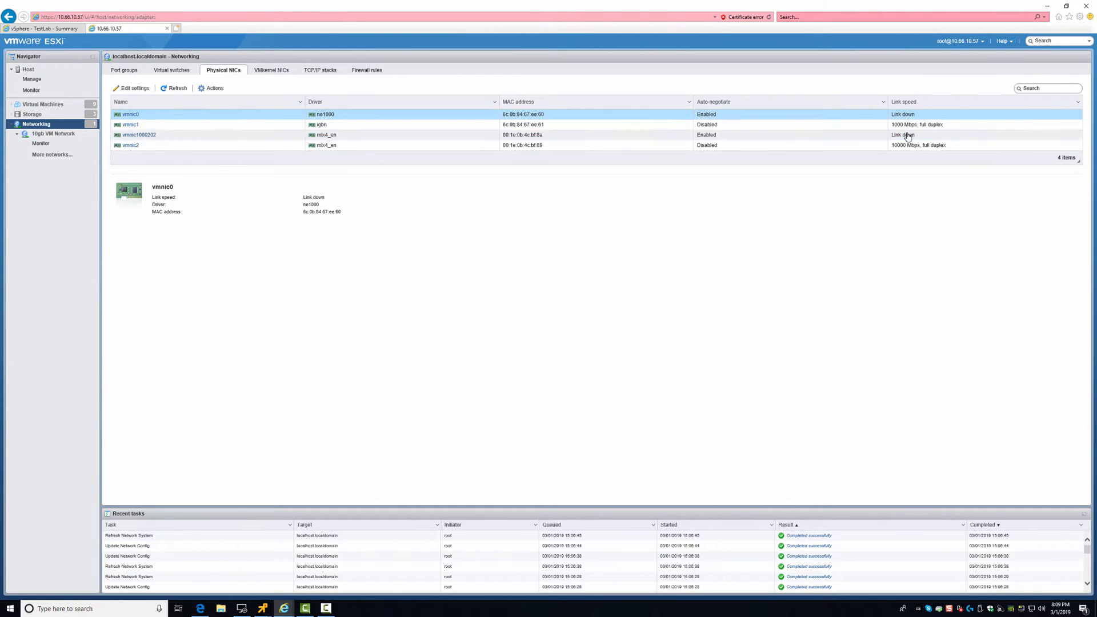
{"action": "left_click", "coordinate": [901, 134]}
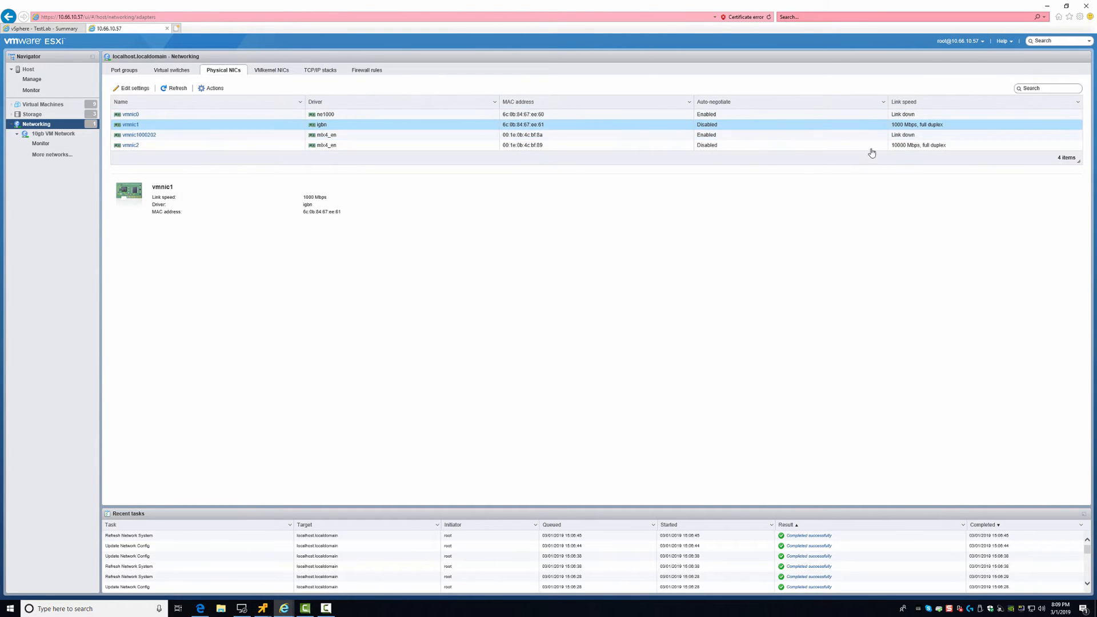
{"action": "left_click", "coordinate": [910, 147]}
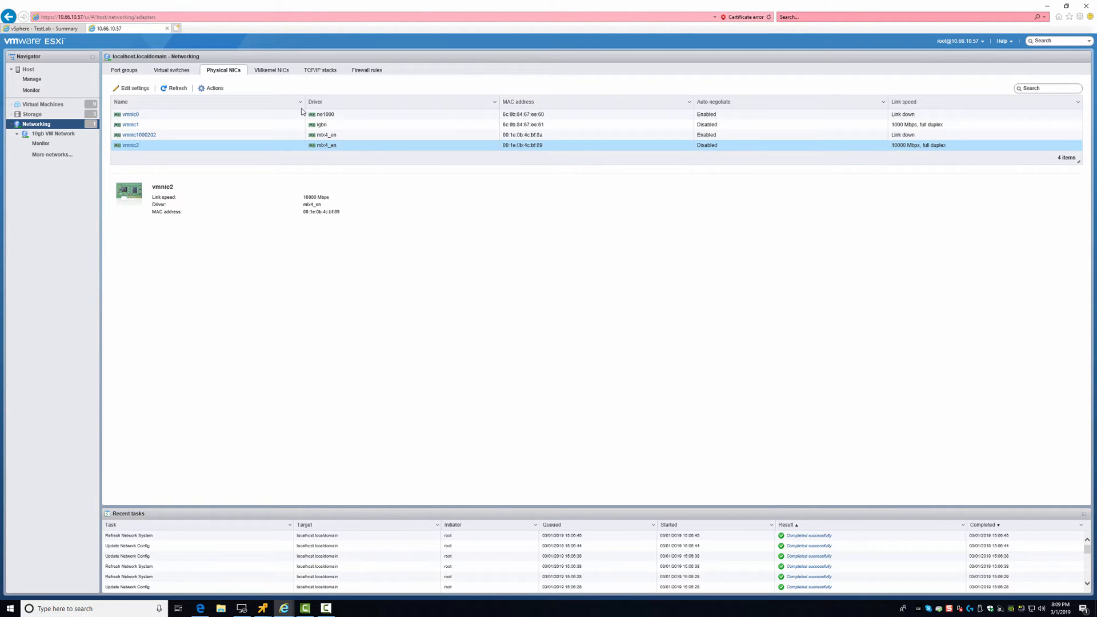
Review vmnic0's full detail page and recheck vmnic0 and vmnic2, ending on the VMkernel NICs list
{"action": "left_click", "coordinate": [131, 115]}
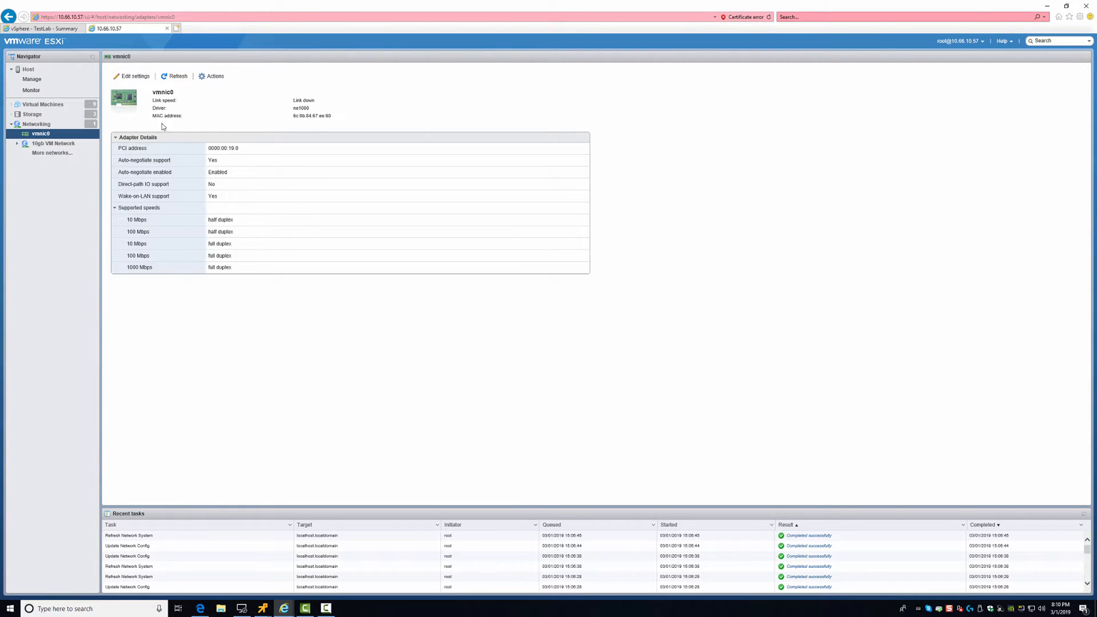
{"action": "key", "text": "alt+Left"}
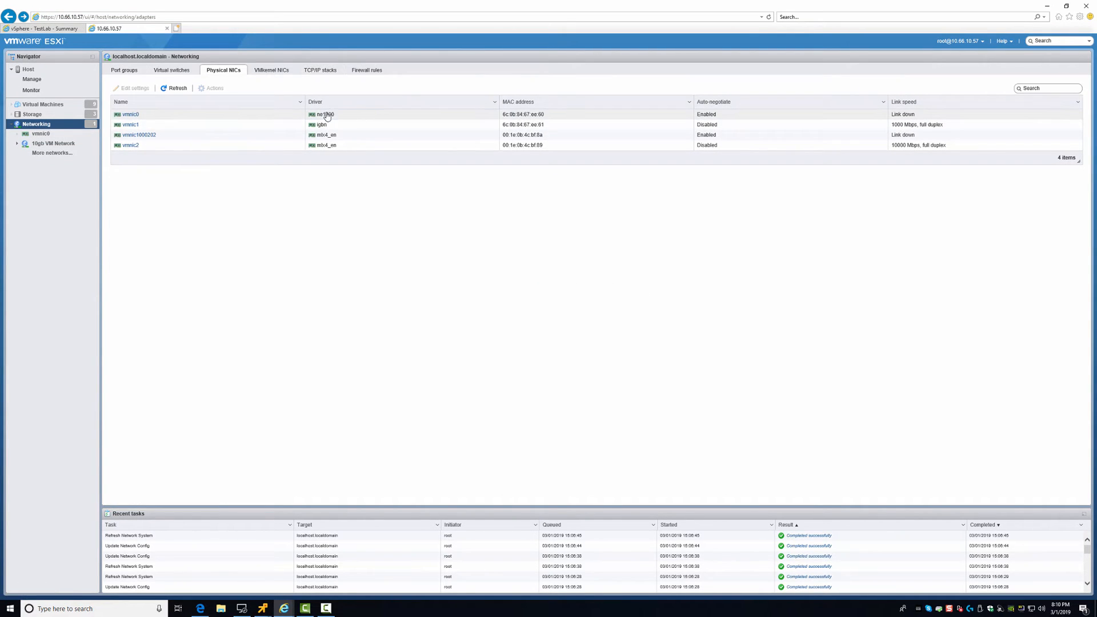
{"action": "left_click", "coordinate": [327, 116]}
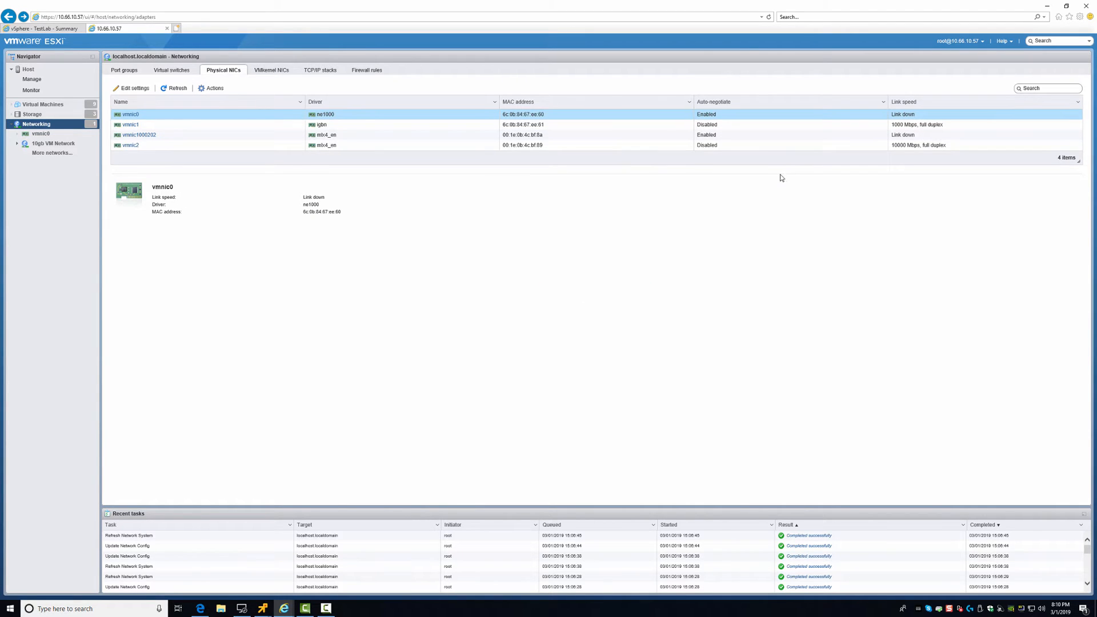
{"action": "left_click", "coordinate": [758, 148]}
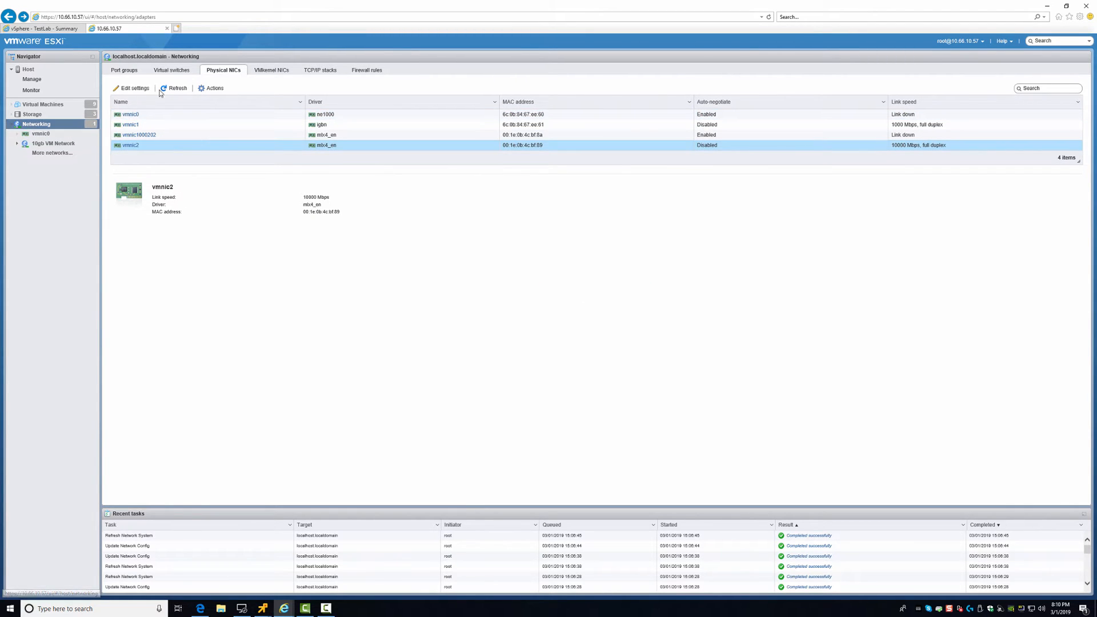
{"action": "left_click", "coordinate": [271, 71]}
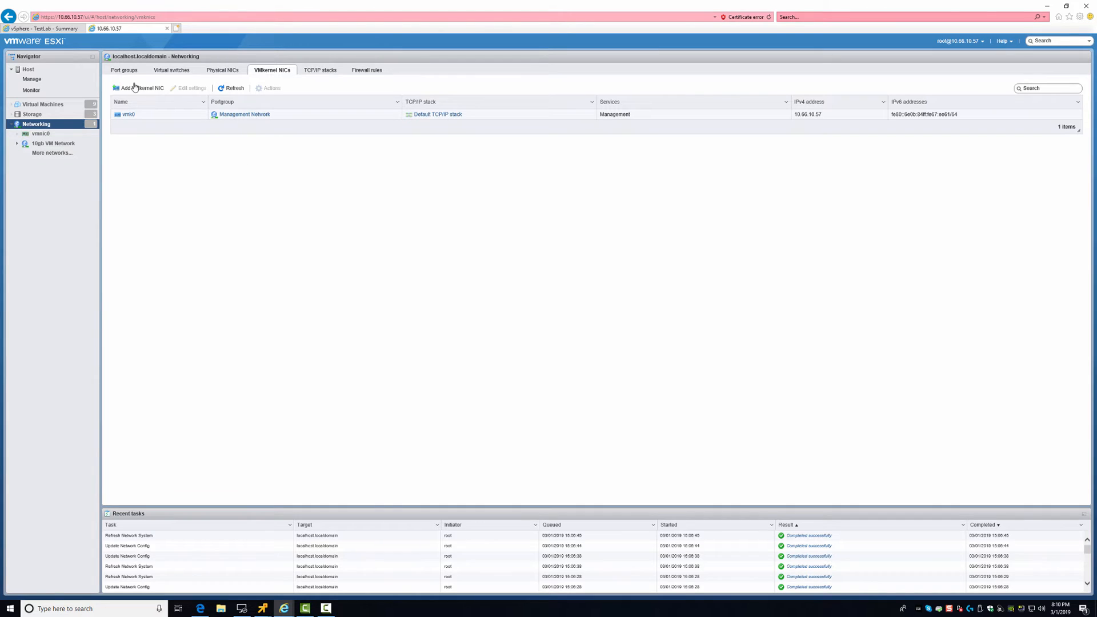
{"action": "left_click", "coordinate": [141, 89]}
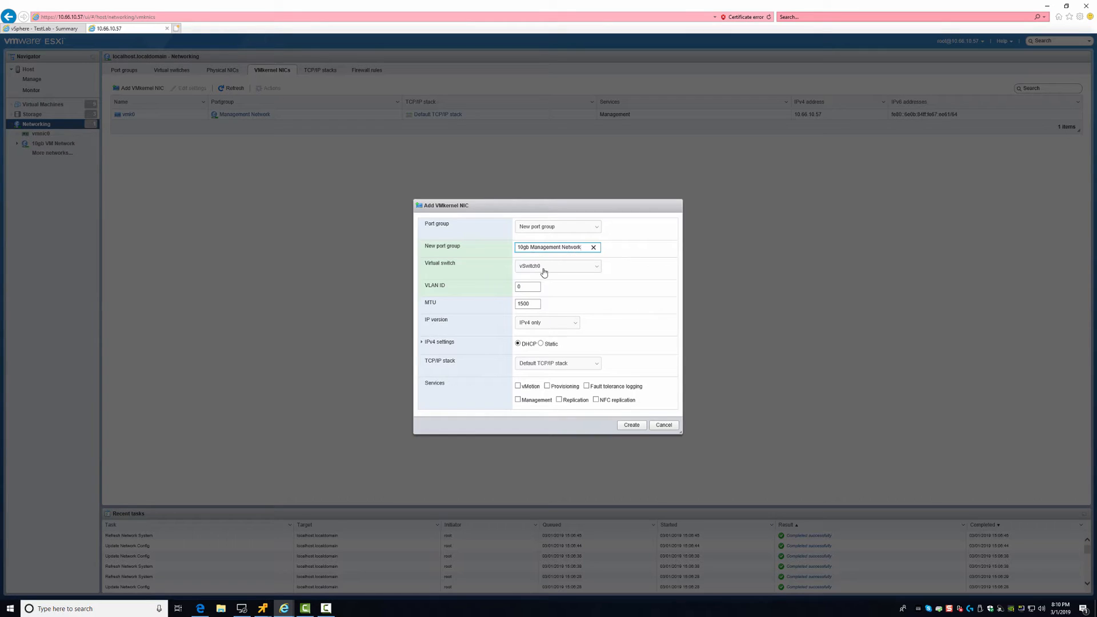
{"action": "left_click", "coordinate": [544, 273]}
{"action": "left_click", "coordinate": [563, 274]}
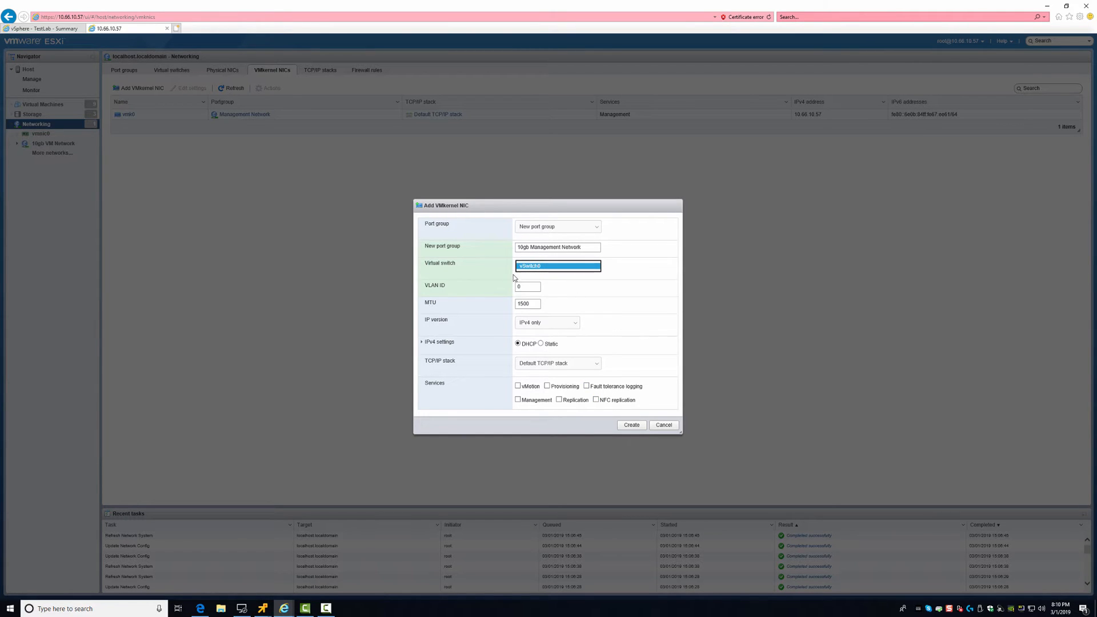
{"action": "left_click", "coordinate": [664, 425]}
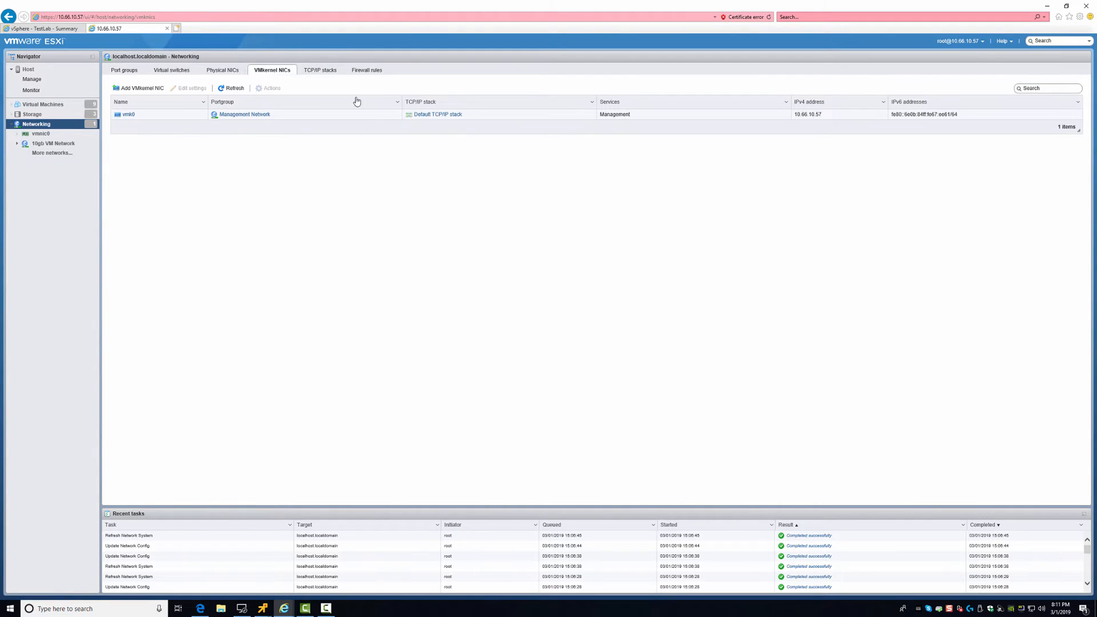
Create standard switch '10GB Procurve 6400CL' with MTU 1500 and vmnic2 (10000 Mbps) as uplink 1
{"action": "left_click", "coordinate": [173, 73]}
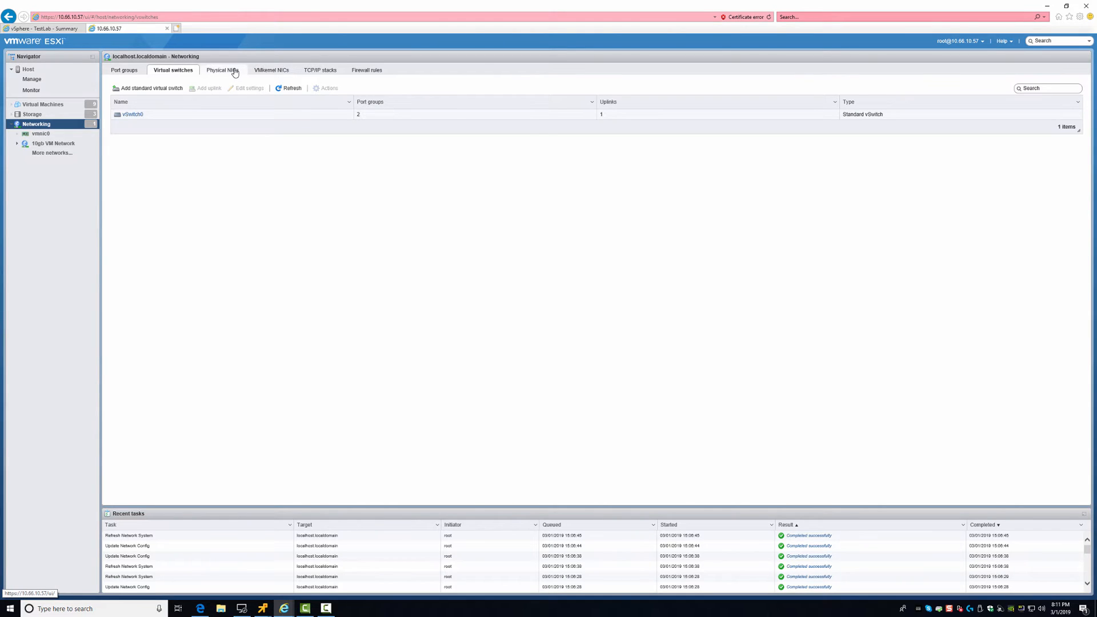
{"action": "left_click", "coordinate": [144, 90]}
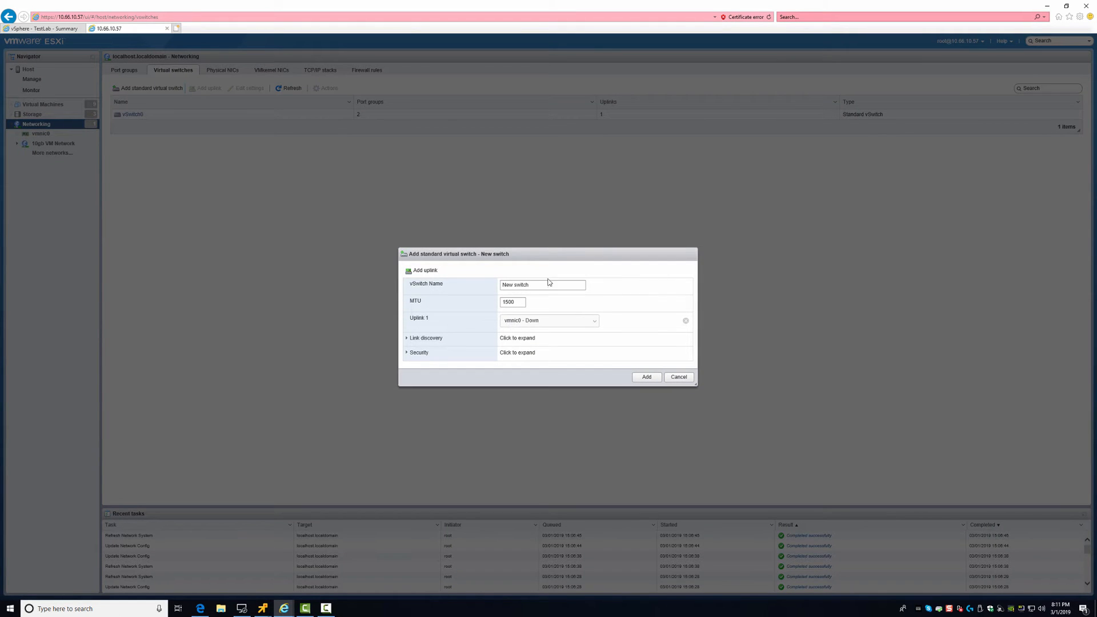
{"action": "left_click_drag", "start_coordinate": [551, 284], "coordinate": [436, 285]}
{"action": "type", "text": "10GB Procurve 6400CL"}
{"action": "double_click", "coordinate": [517, 303]}
{"action": "left_click", "coordinate": [549, 324]}
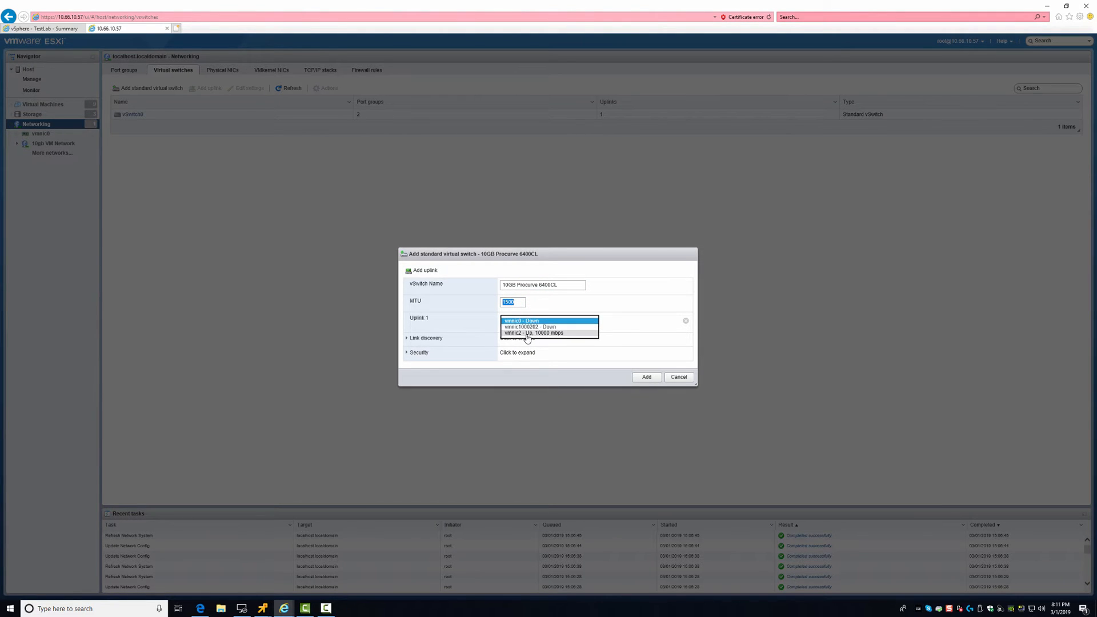
{"action": "left_click", "coordinate": [546, 333]}
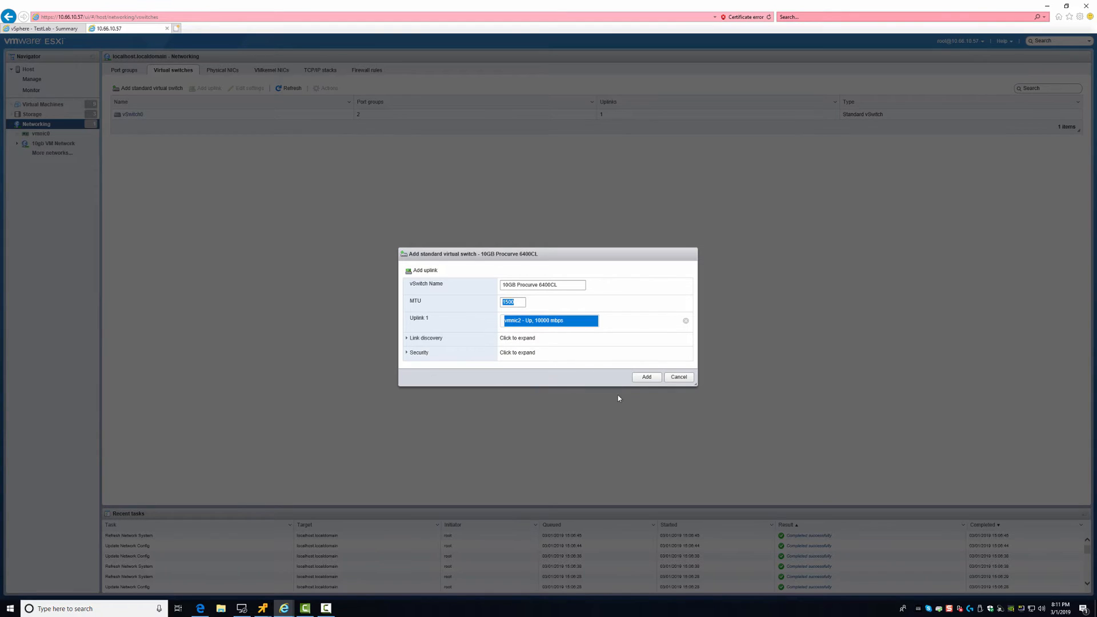
{"action": "left_click", "coordinate": [646, 377]}
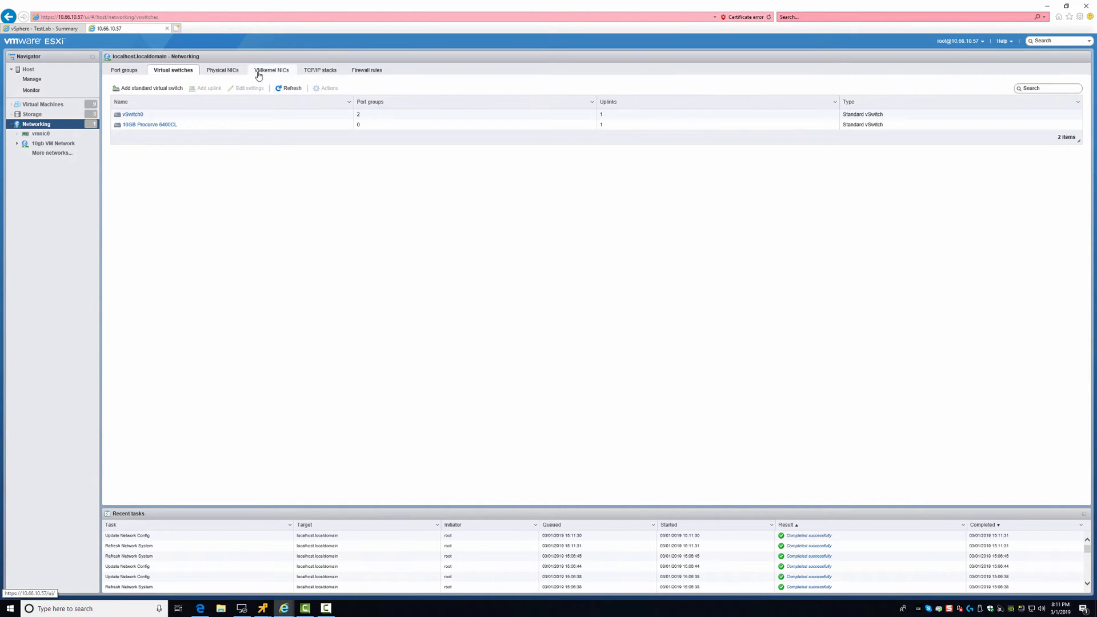
Start a new VMkernel NIC with port group '10gb Management Network' on switch 10GB Procurve 6400CL
{"action": "left_click", "coordinate": [262, 70]}
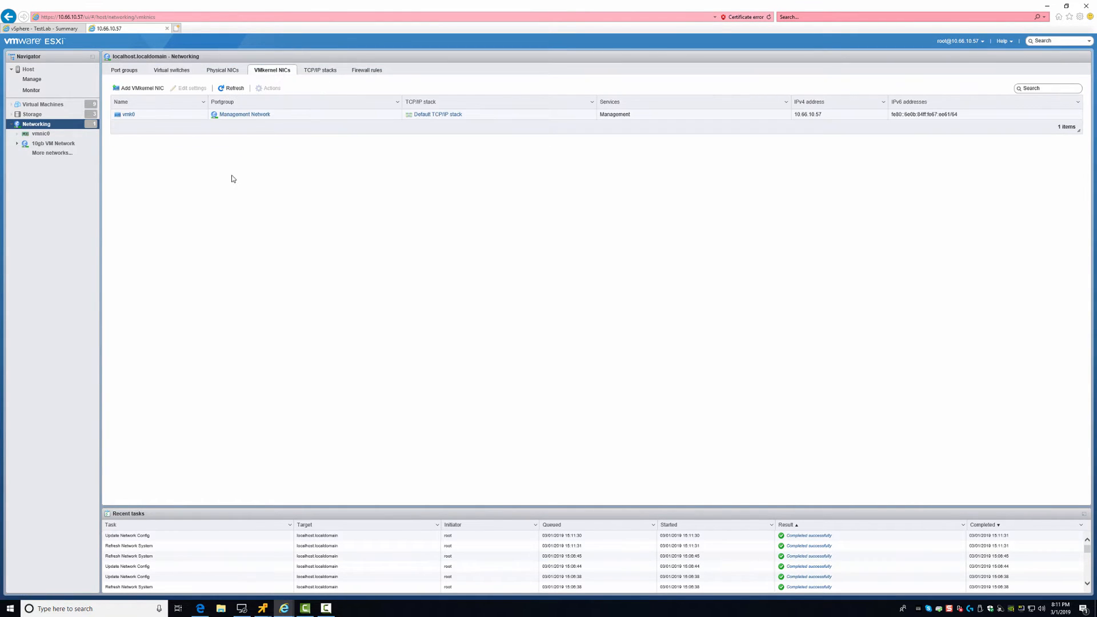
{"action": "left_click", "coordinate": [139, 88]}
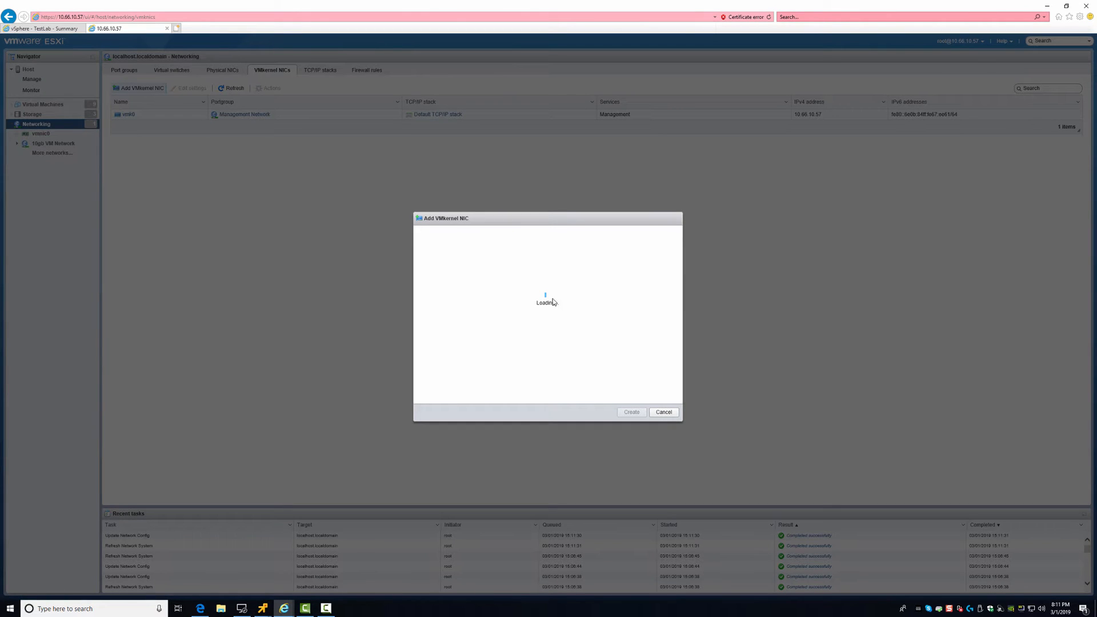
{"action": "left_click", "coordinate": [596, 266]}
{"action": "left_click", "coordinate": [598, 275]}
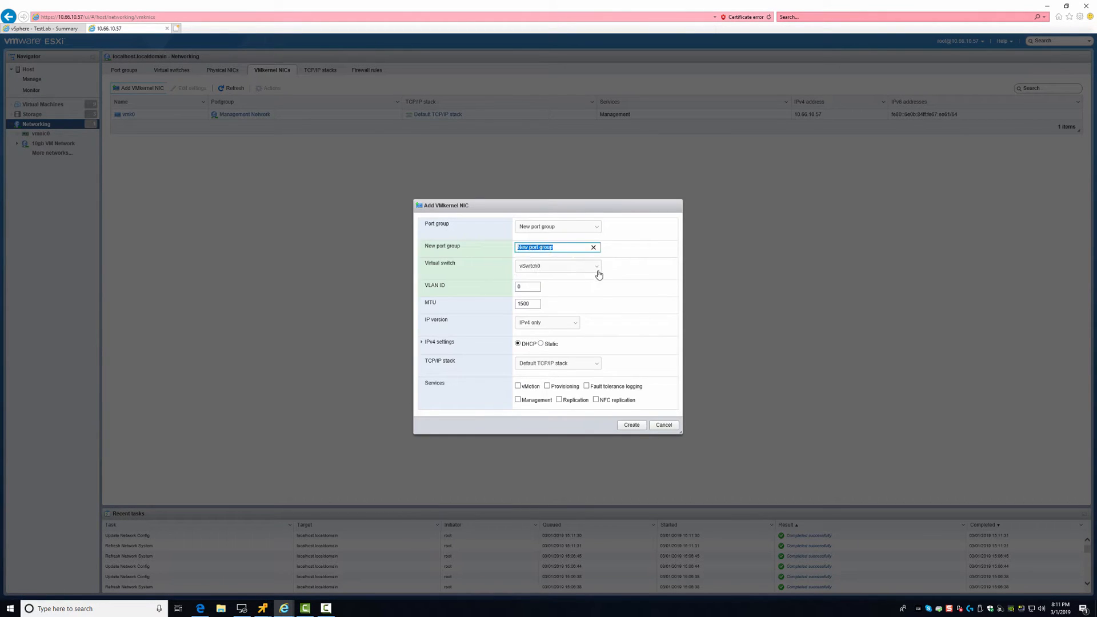
{"action": "left_click", "coordinate": [539, 269]}
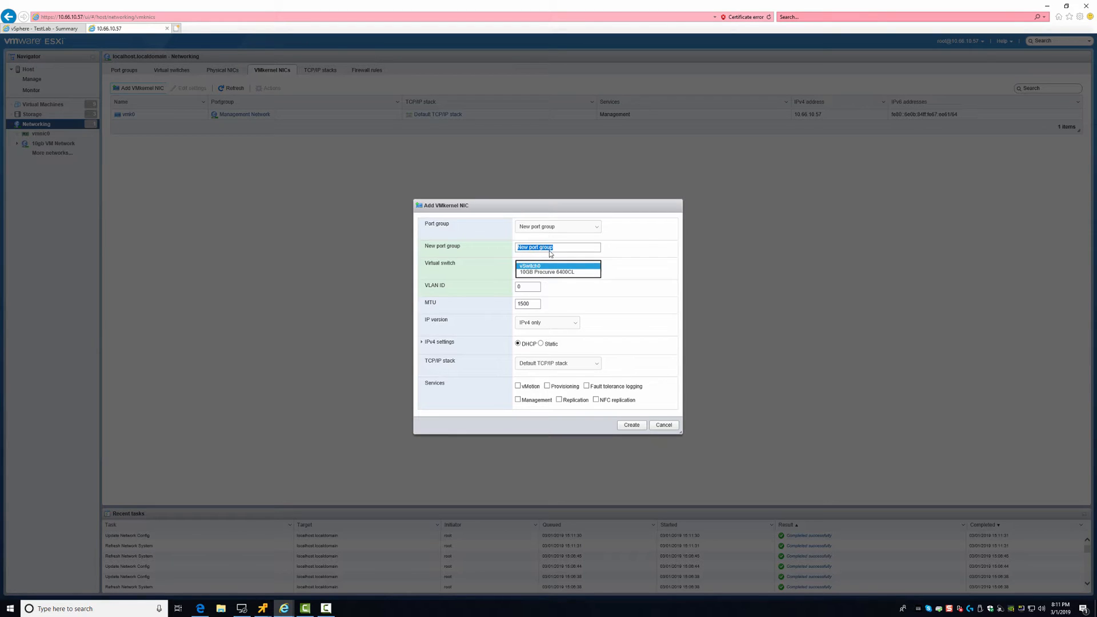
{"action": "left_click", "coordinate": [550, 250]}
{"action": "key", "text": "shift+Tab"}
{"action": "type", "text": "4"}
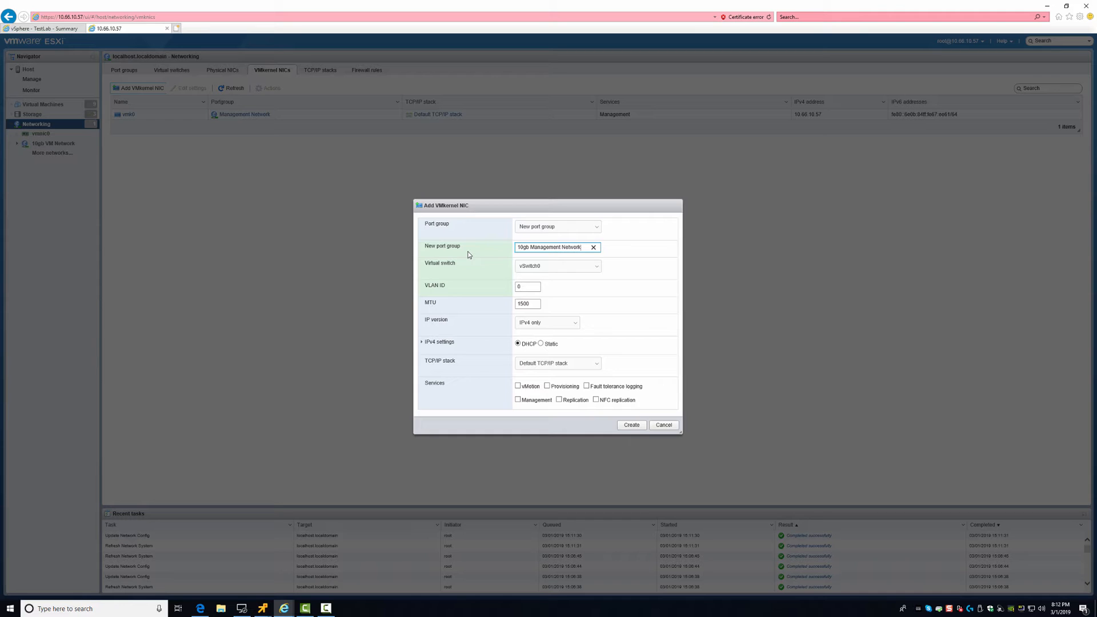
{"action": "left_click", "coordinate": [545, 267]}
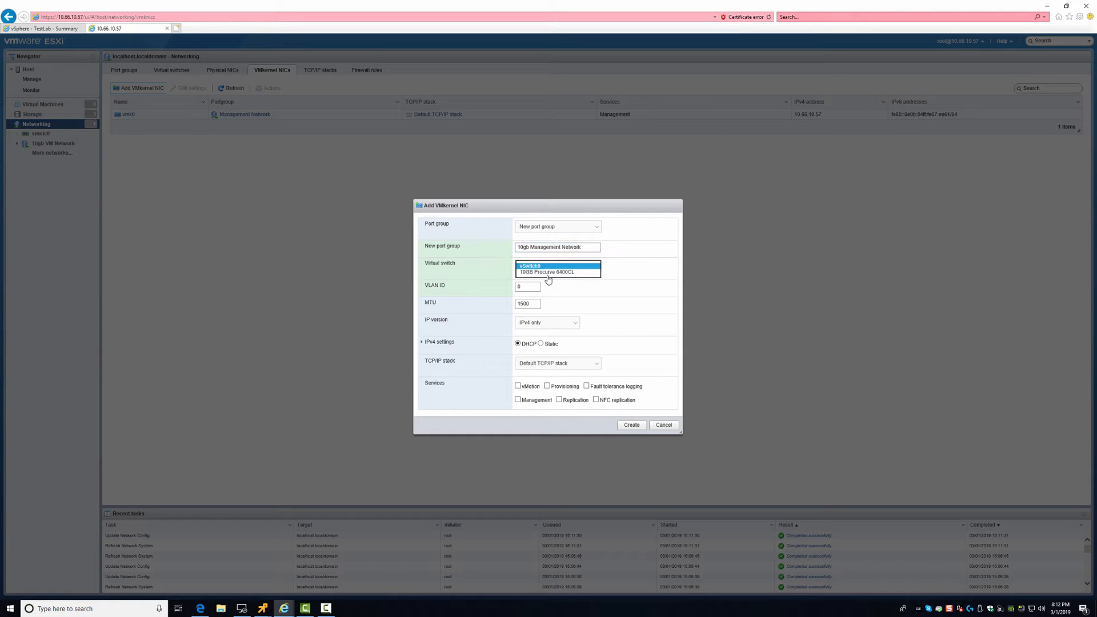
{"action": "left_click", "coordinate": [551, 276]}
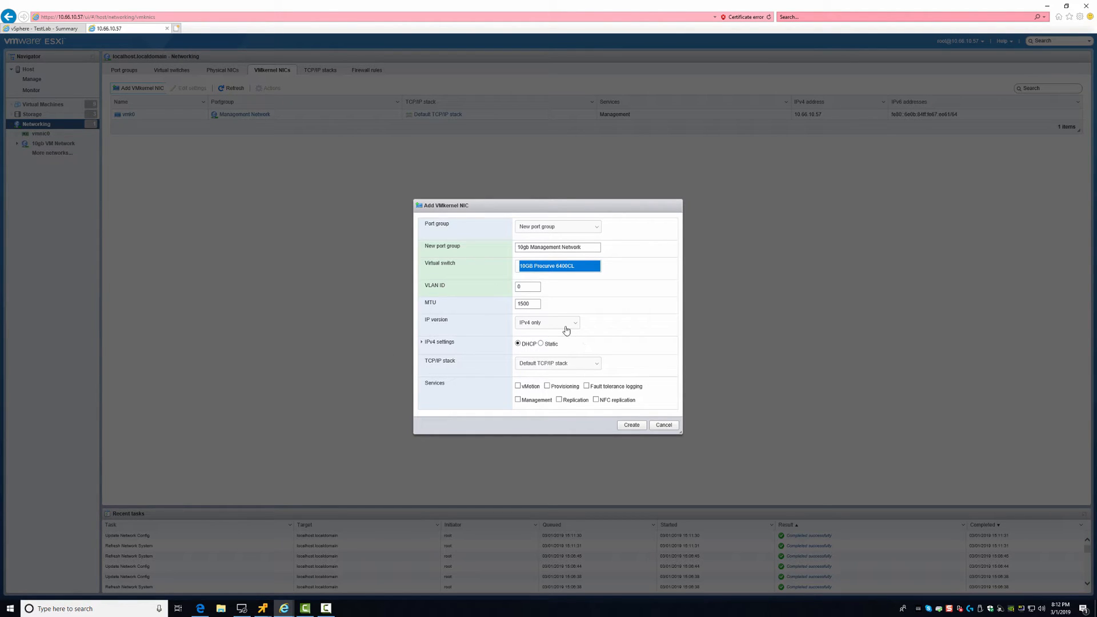
Choose static IPv4 with the Default TCP/IP stack and expand the IPv4 settings
{"action": "left_click", "coordinate": [541, 344]}
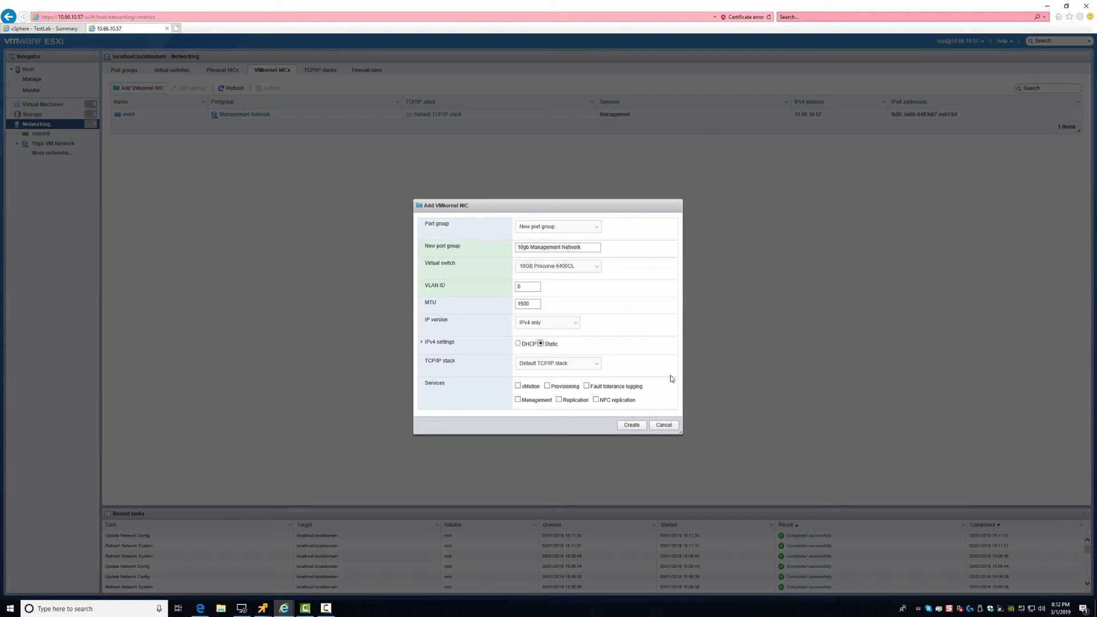
{"action": "left_click", "coordinate": [595, 364]}
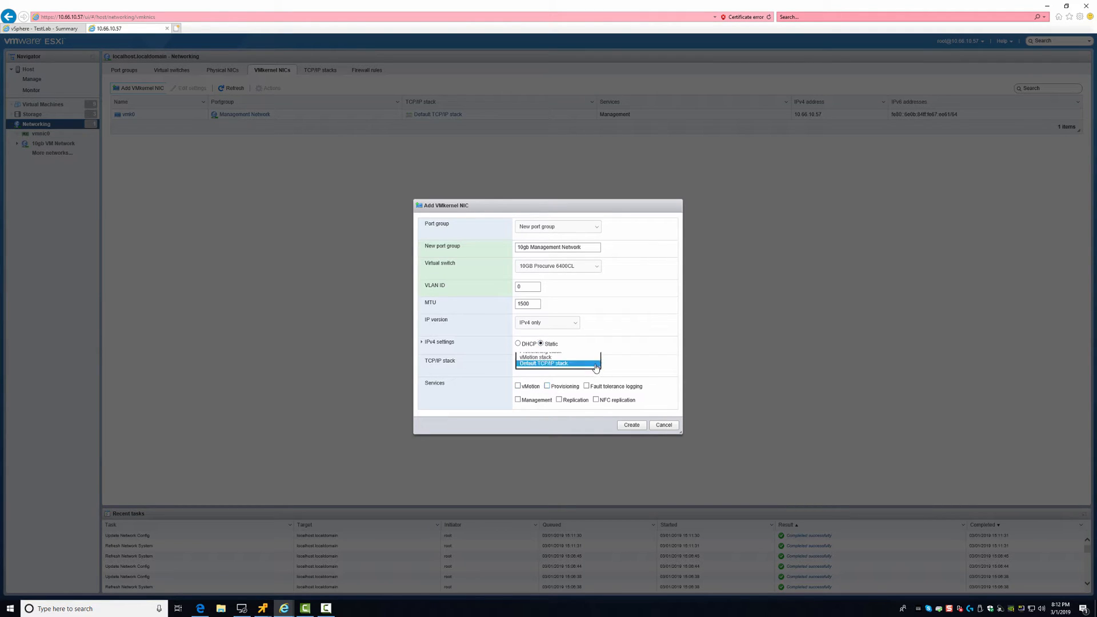
{"action": "left_click", "coordinate": [585, 365]}
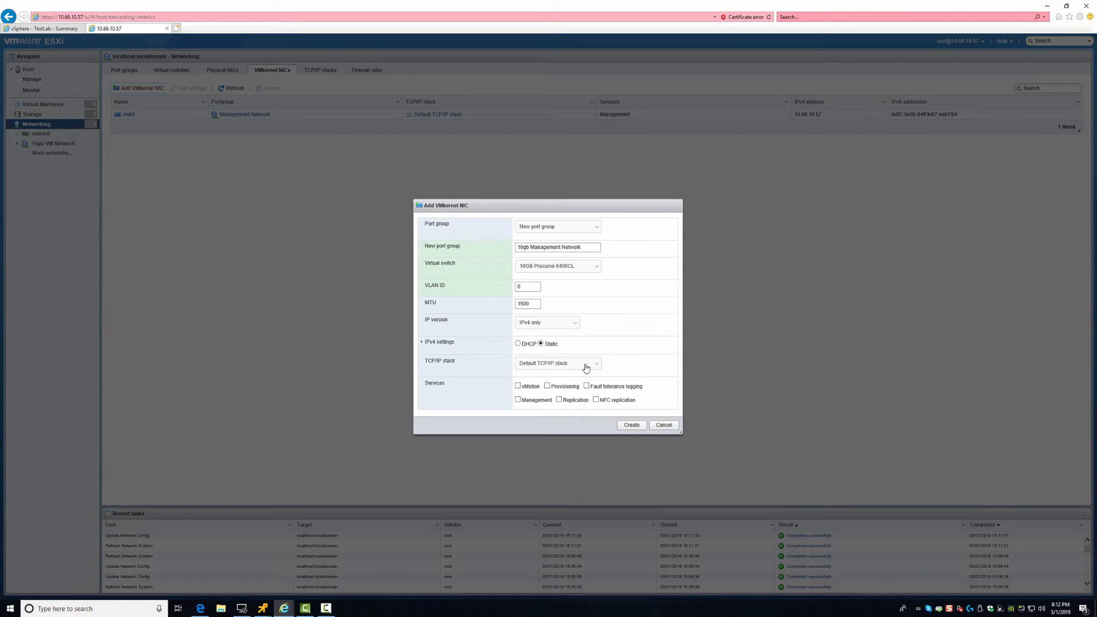
{"action": "left_click", "coordinate": [420, 343]}
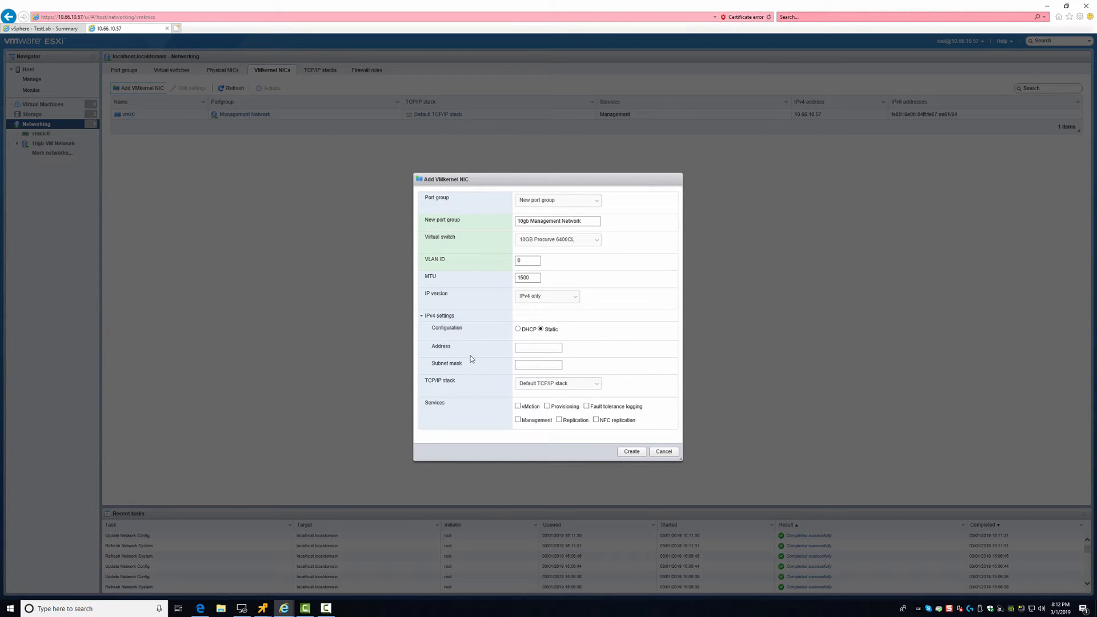
Create vmk1 at 10.60.1.10, mask 255.0.0.0, Default TCP/IP stack, with vMotion and Management enabled
{"action": "left_click", "coordinate": [520, 347]}
{"action": "left_click", "coordinate": [523, 369]}
{"action": "left_click", "coordinate": [553, 383]}
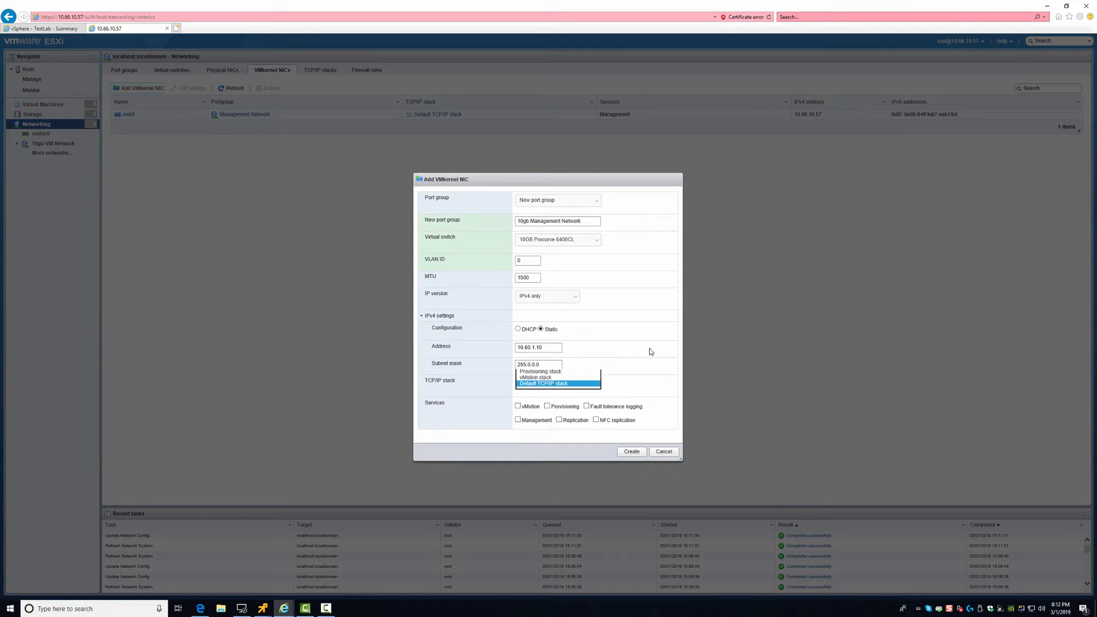
{"action": "left_click", "coordinate": [560, 384]}
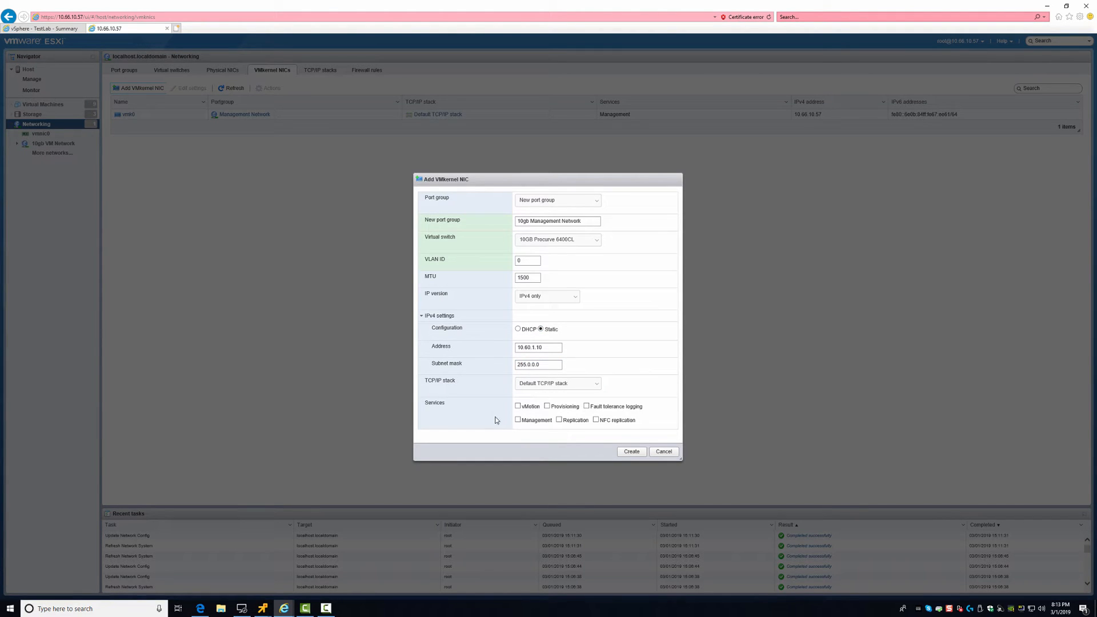
{"action": "left_click", "coordinate": [518, 407]}
{"action": "left_click", "coordinate": [517, 420]}
{"action": "left_click", "coordinate": [631, 452]}
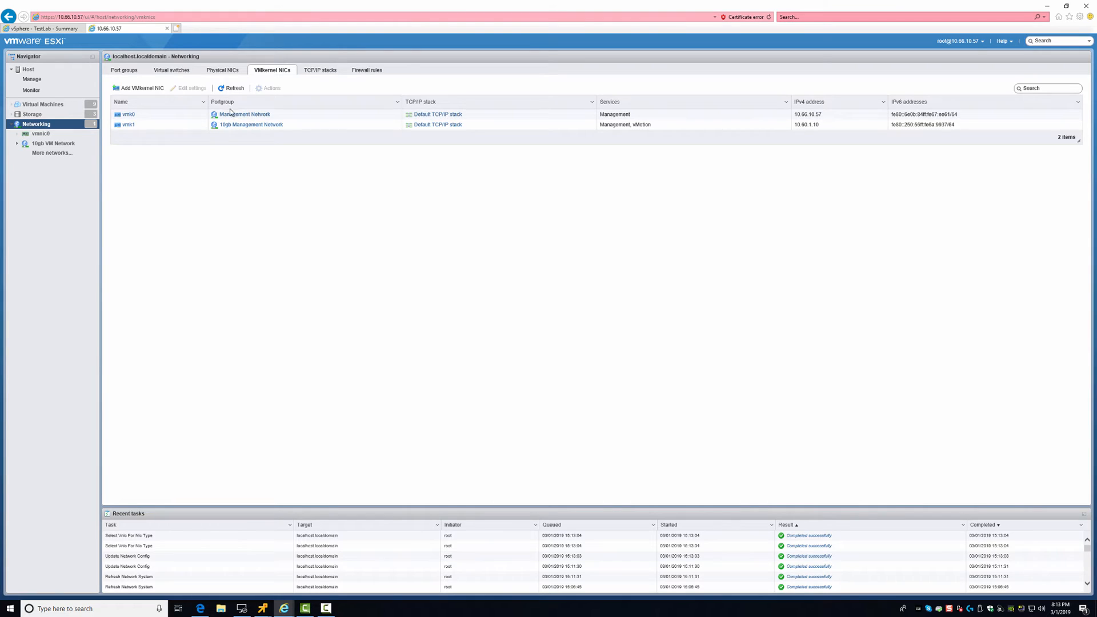
Cycle through Physical NICs, VMkernel NICs and Virtual switches, ending on the Port groups list
{"action": "left_click", "coordinate": [241, 71]}
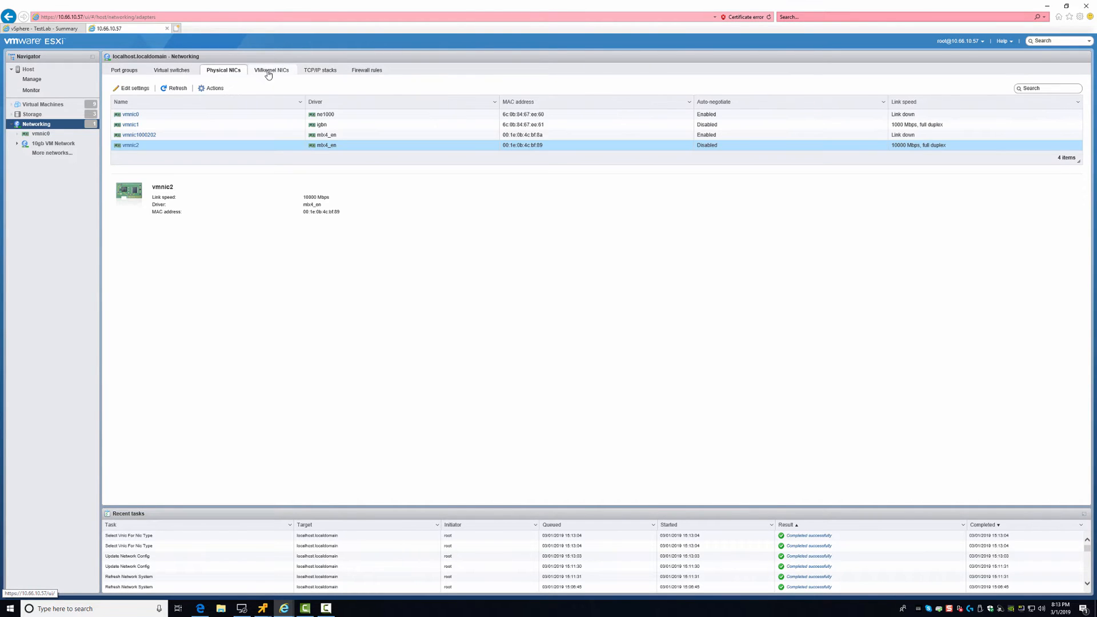
{"action": "left_click", "coordinate": [267, 74]}
{"action": "left_click", "coordinate": [174, 71]}
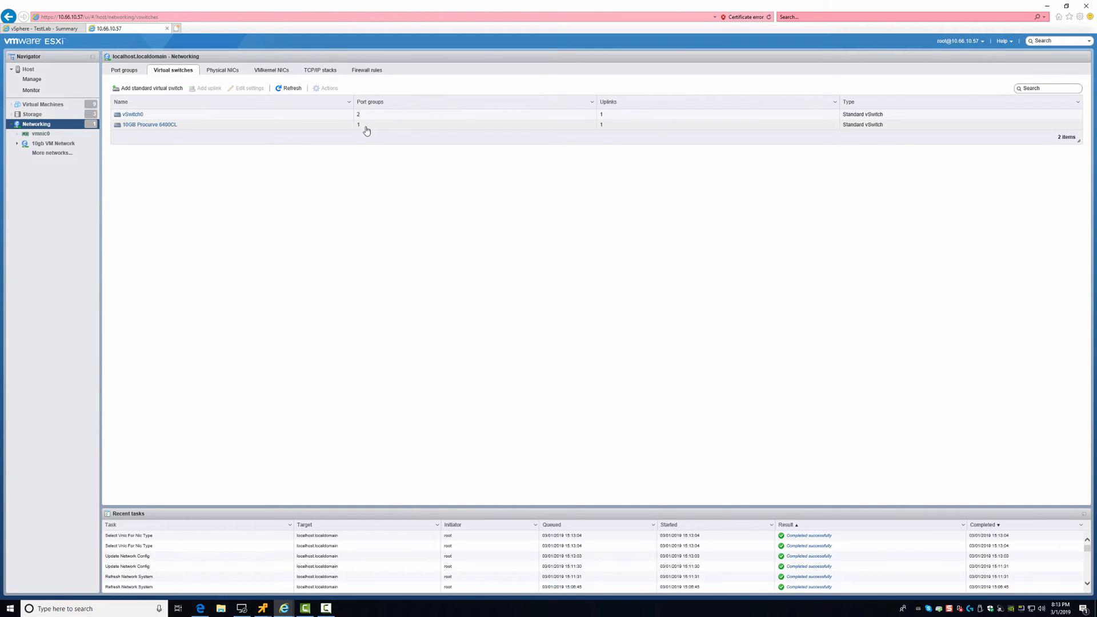
{"action": "left_click", "coordinate": [124, 70]}
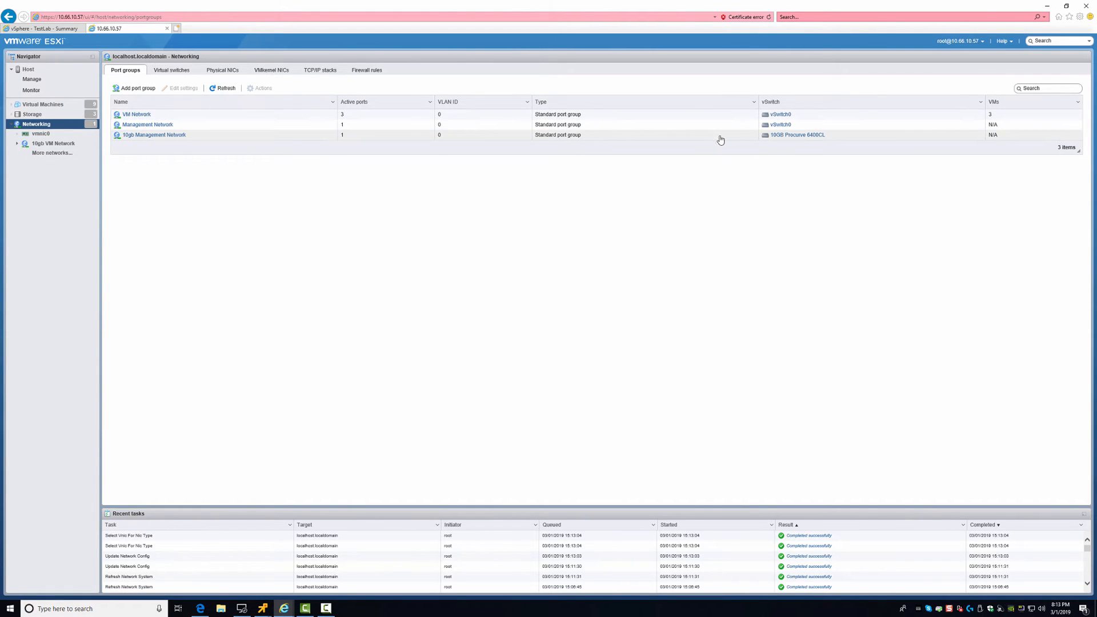
Add port group '10gb VM Network' on switch 10GB Procurve 6400CL and dismiss the creation notice
{"action": "left_click", "coordinate": [135, 88]}
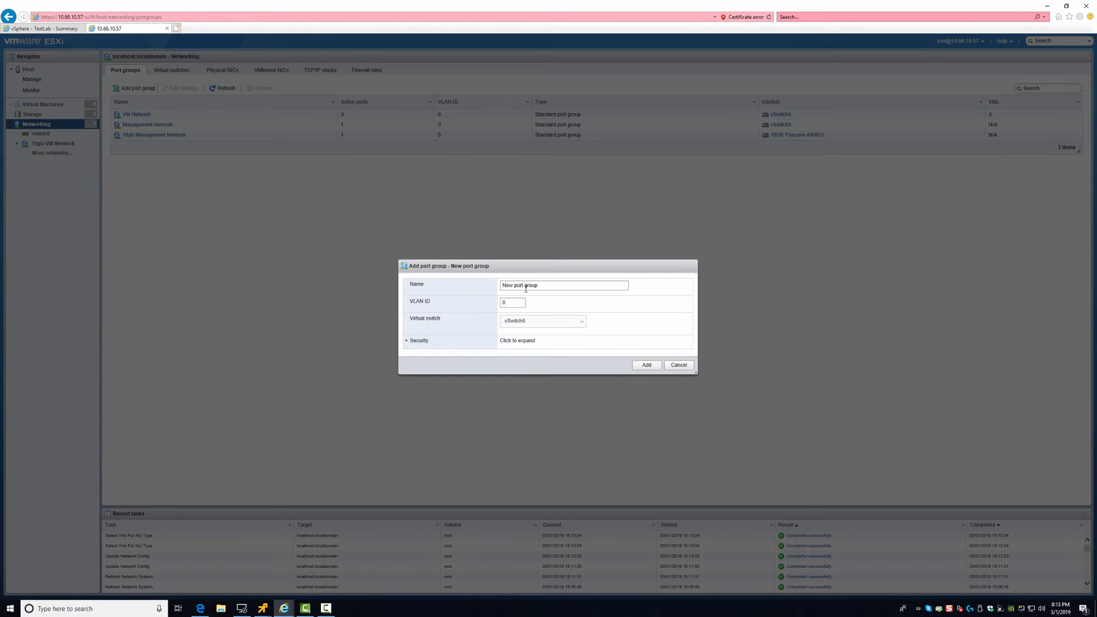
{"action": "triple_click", "coordinate": [525, 285]}
{"action": "type", "text": "10"}
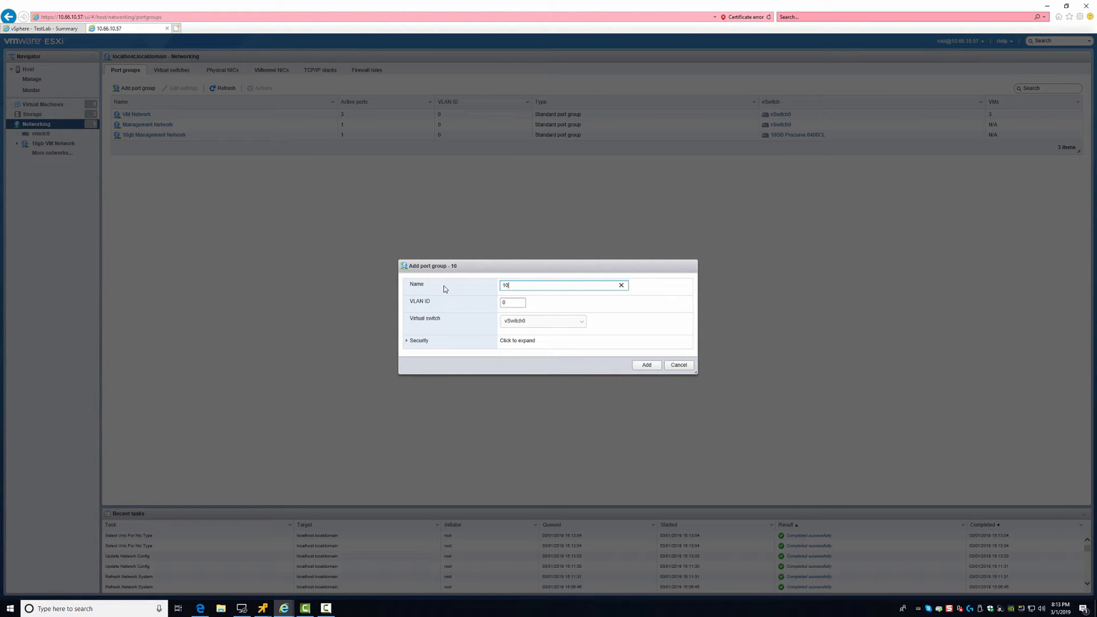
{"action": "type", "text": "gb VM Network"}
{"action": "left_click", "coordinate": [549, 322]}
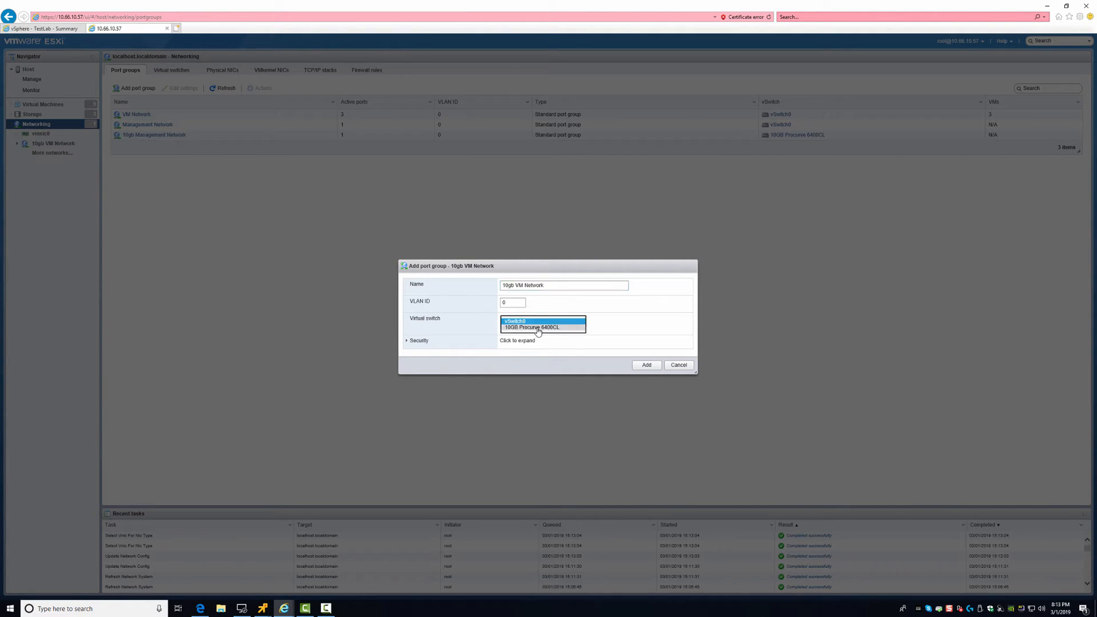
{"action": "left_click", "coordinate": [538, 336]}
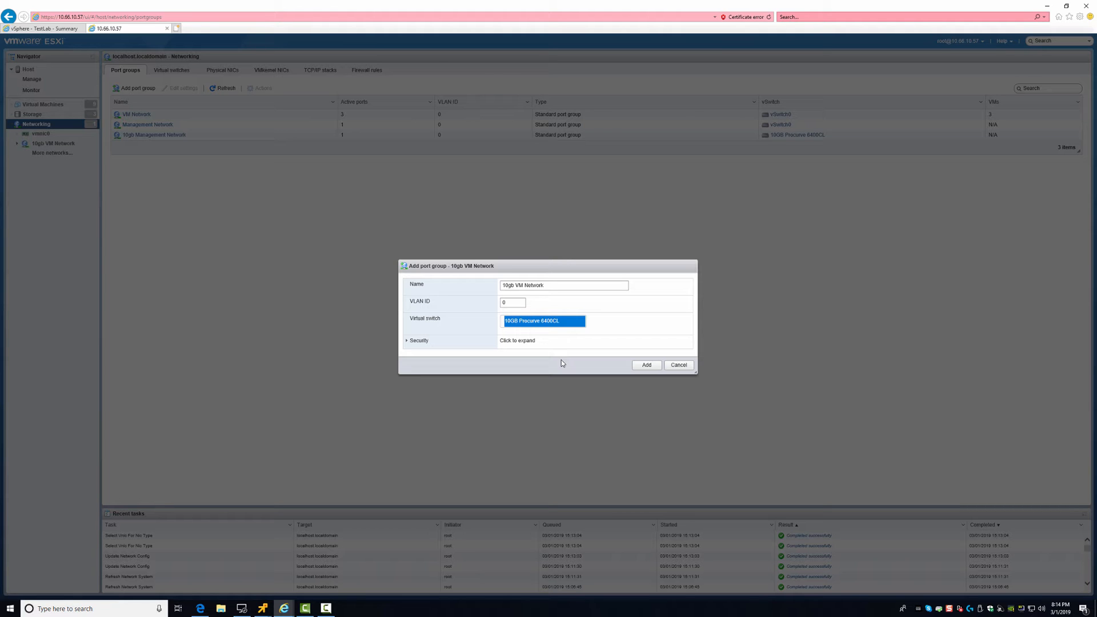
{"action": "left_click", "coordinate": [635, 368]}
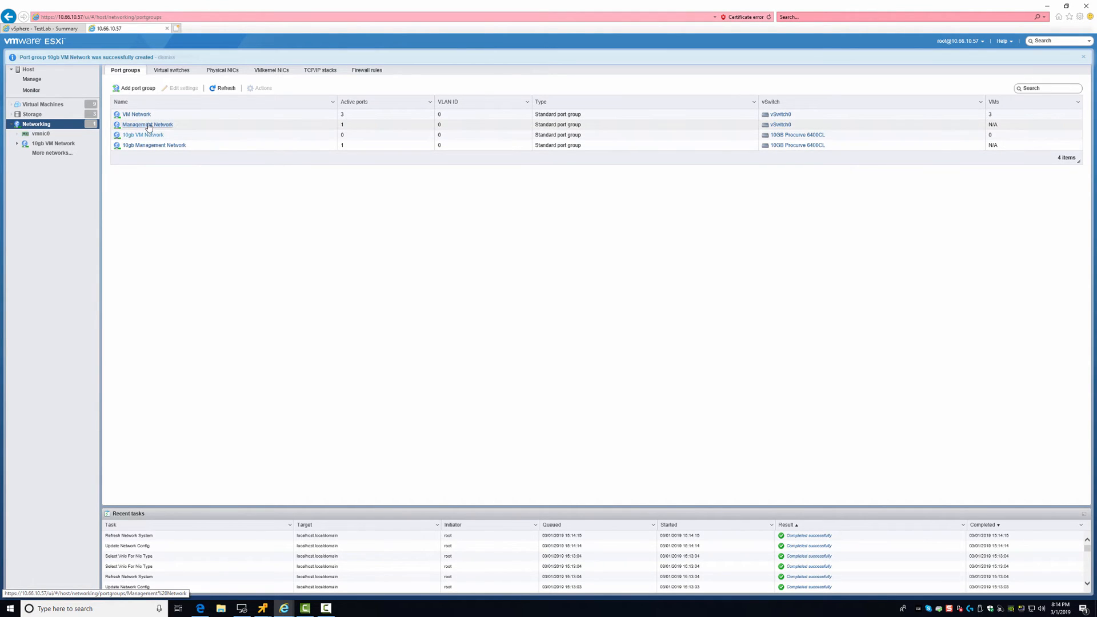
{"action": "left_click", "coordinate": [167, 58]}
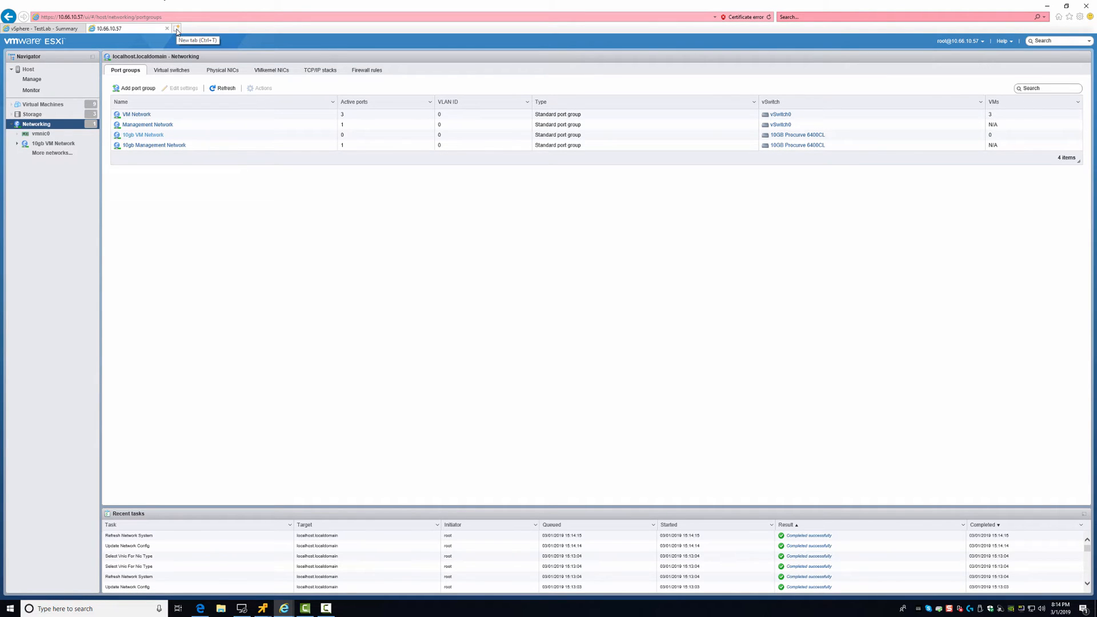
In a new tab, open 10.60.1.10 past the certificate warning and log in as root
{"action": "left_click", "coordinate": [176, 29]}
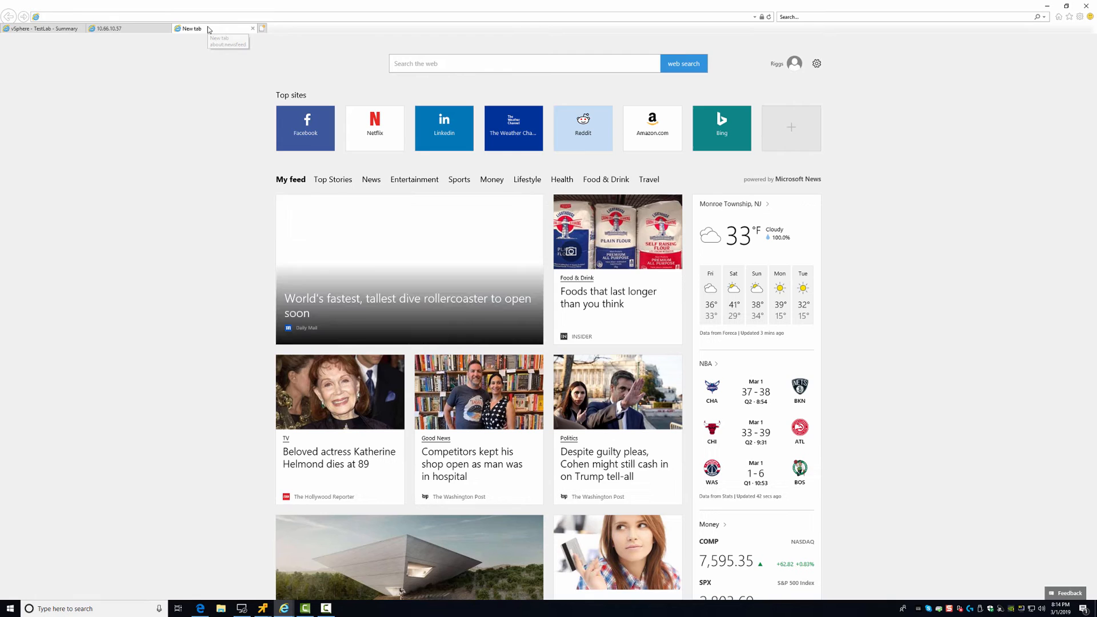
{"action": "type", "text": "10.60."}
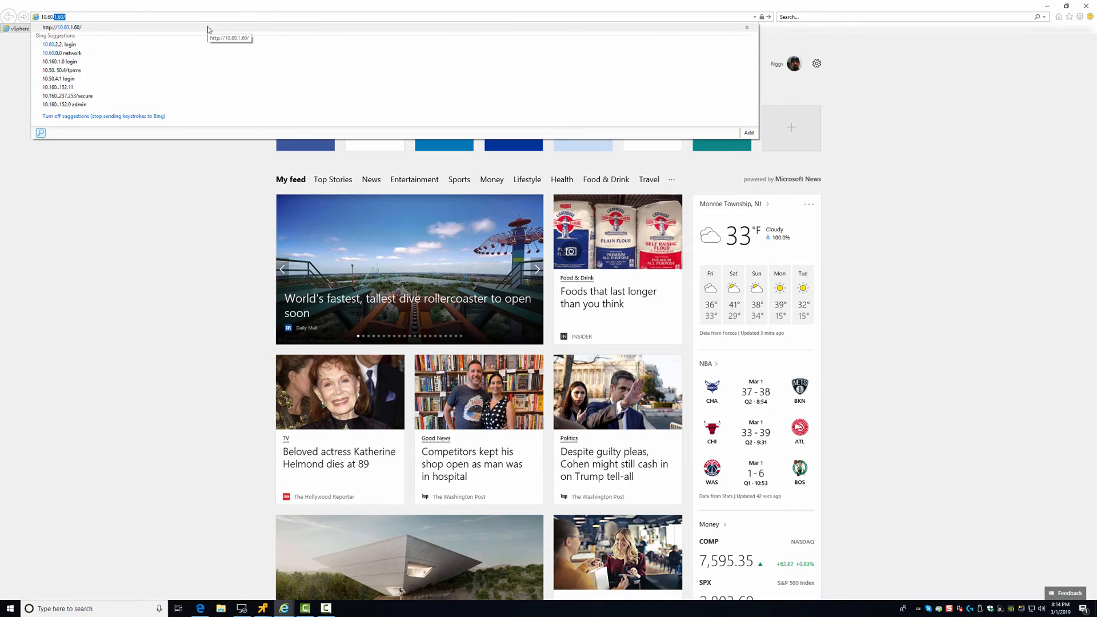
{"action": "type", "text": "1.10"}
{"action": "key", "text": "Return"}
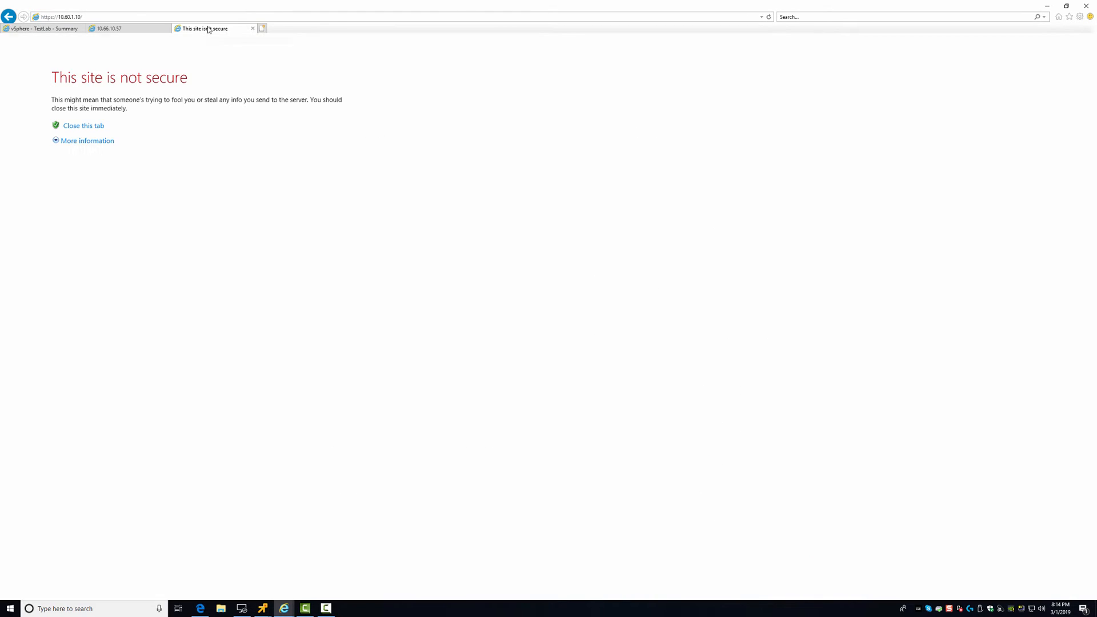
{"action": "left_click", "coordinate": [80, 141]}
{"action": "left_click", "coordinate": [97, 223]}
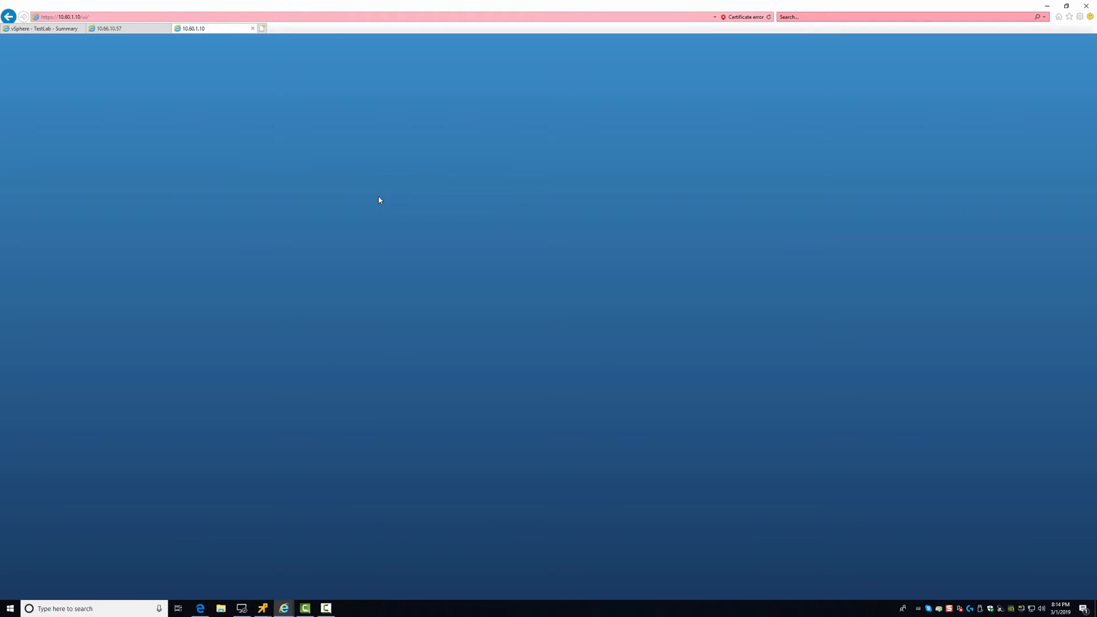
{"action": "left_click", "coordinate": [136, 178]}
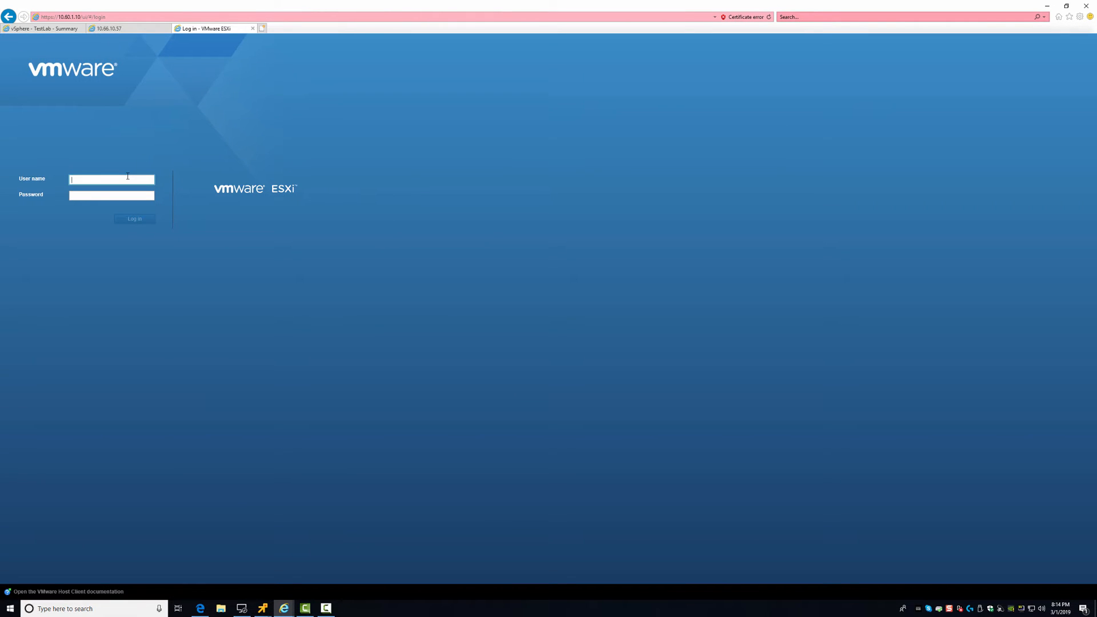
{"action": "type", "text": "root"}
{"action": "key", "text": "Tab"}
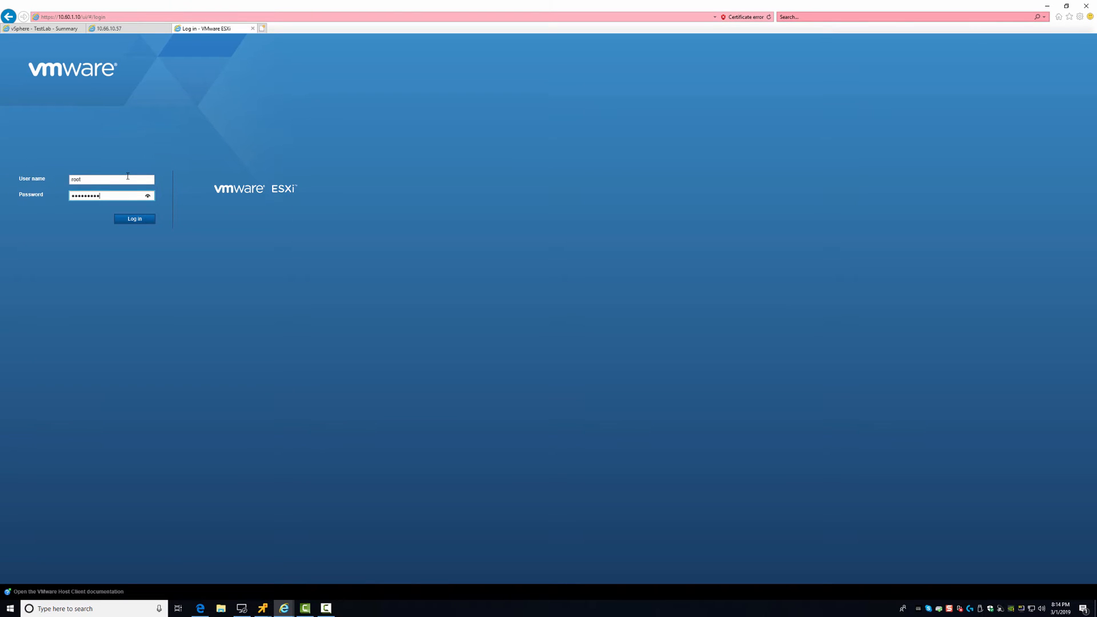
{"action": "key", "text": "Return"}
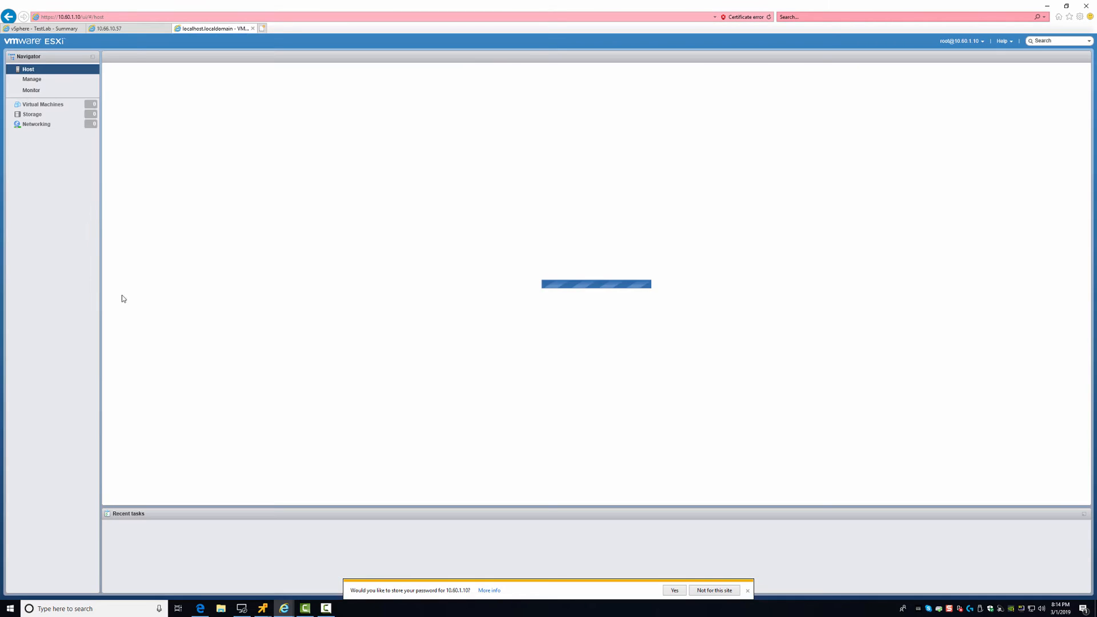
{"action": "left_click", "coordinate": [672, 592]}
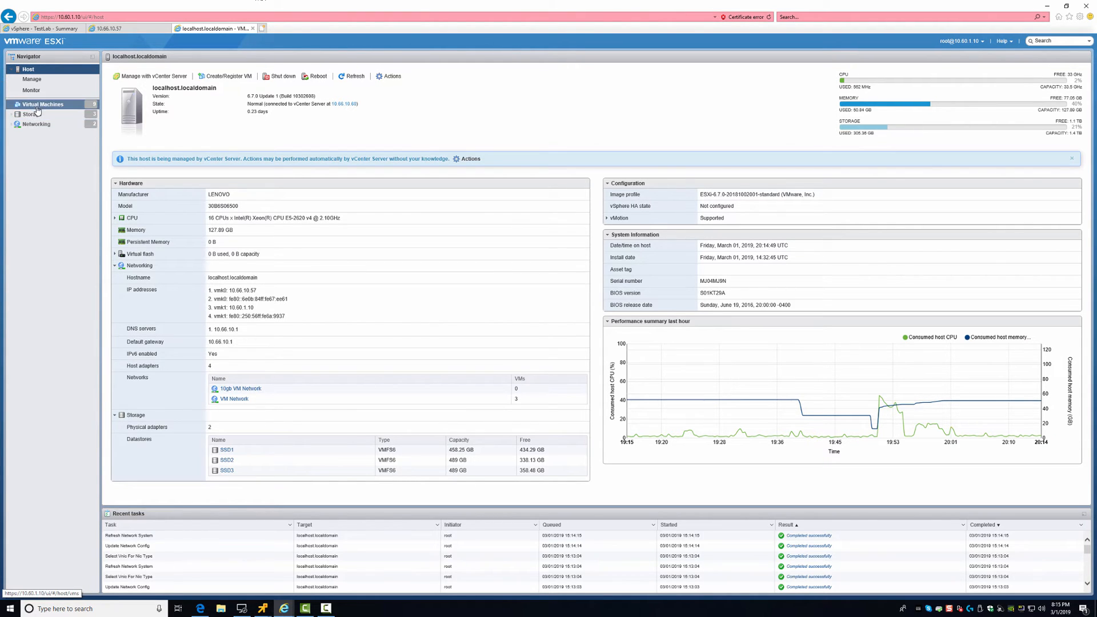
{"action": "left_click", "coordinate": [40, 124]}
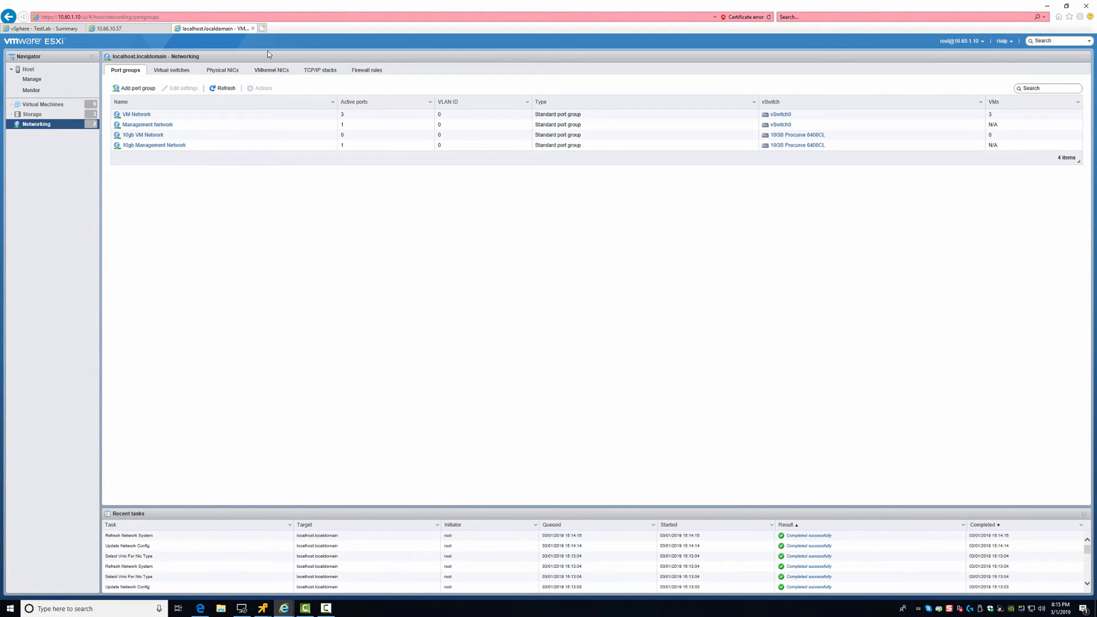
{"action": "left_click", "coordinate": [266, 70]}
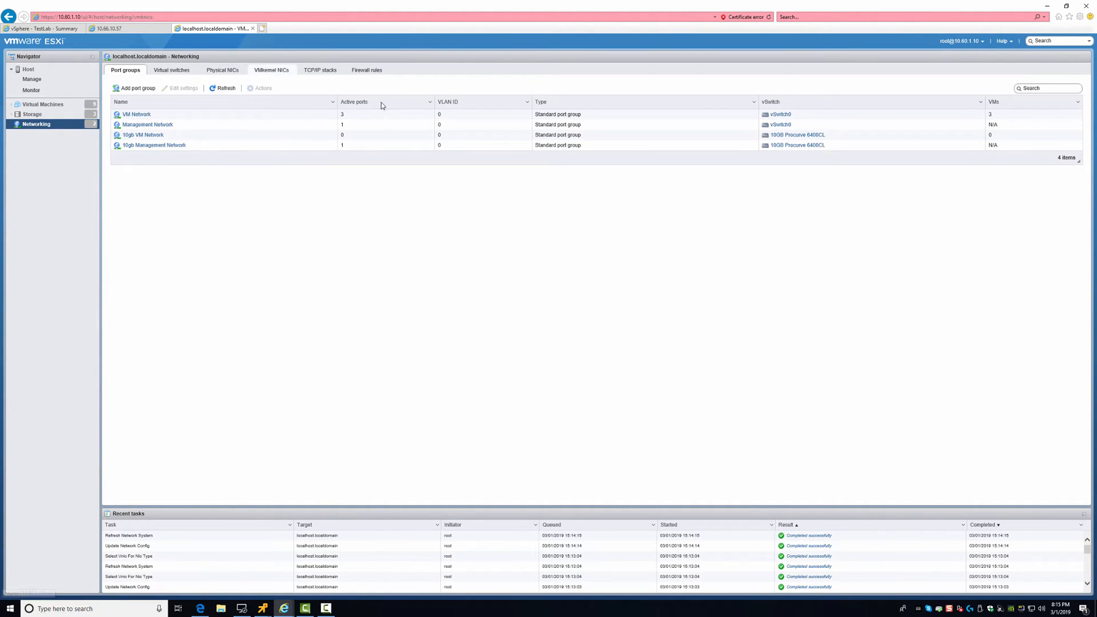
{"action": "left_click", "coordinate": [267, 71]}
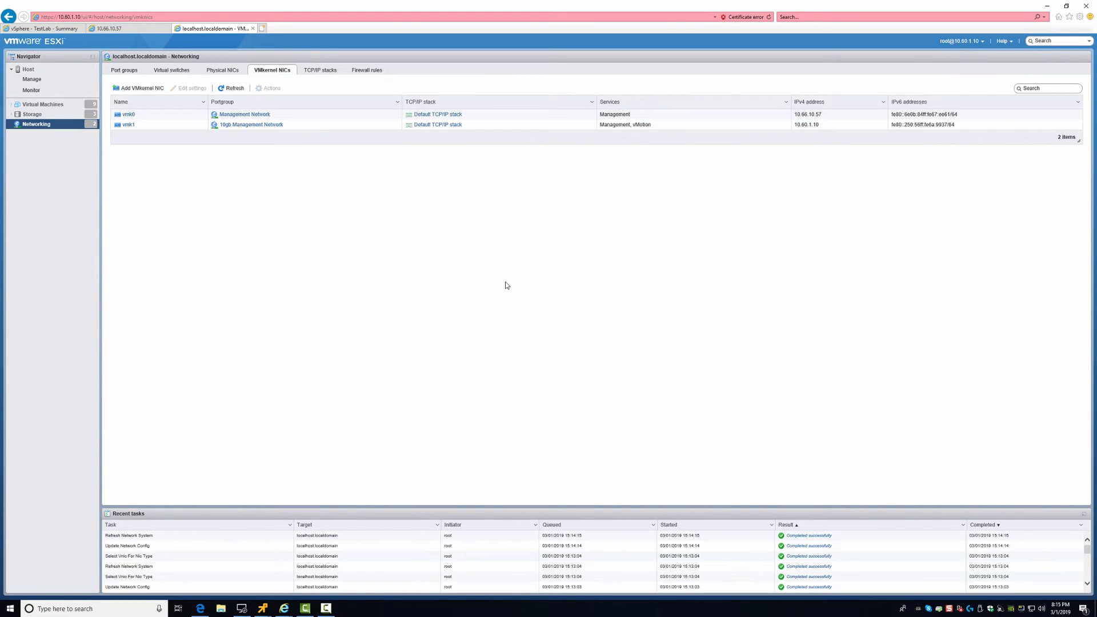
{"action": "key", "text": "super"}
{"action": "key", "text": "super"}
Launch a standalone remote console for LabAdmin, then switch to the vSphere Client TestLab tab
{"action": "left_click", "coordinate": [43, 104]}
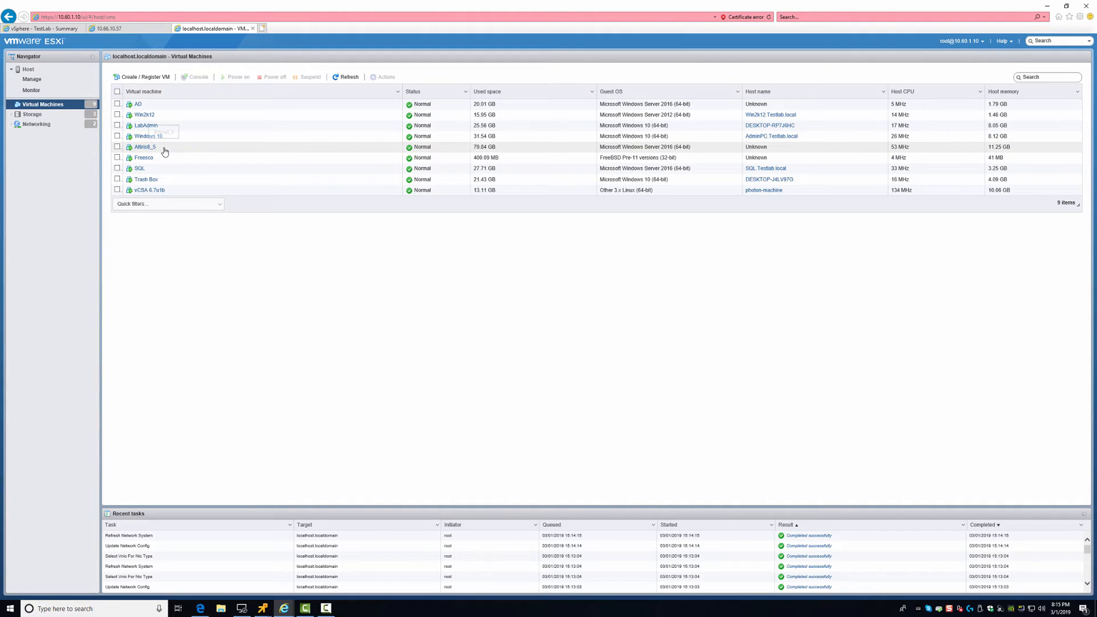
{"action": "right_click", "coordinate": [155, 127]}
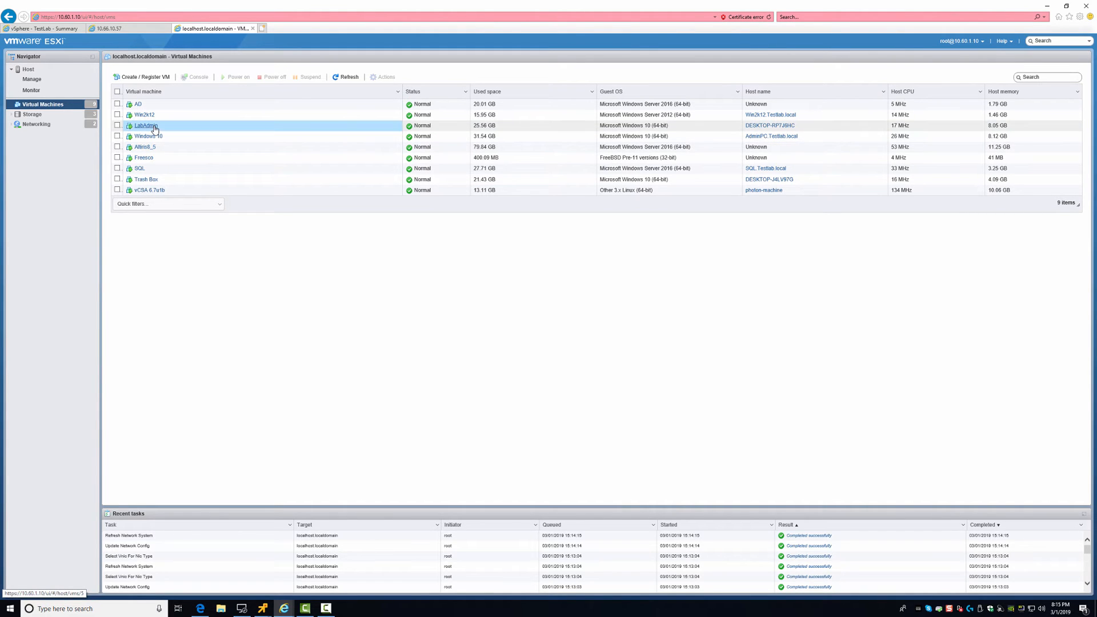
{"action": "mouse_move", "coordinate": [196, 180]}
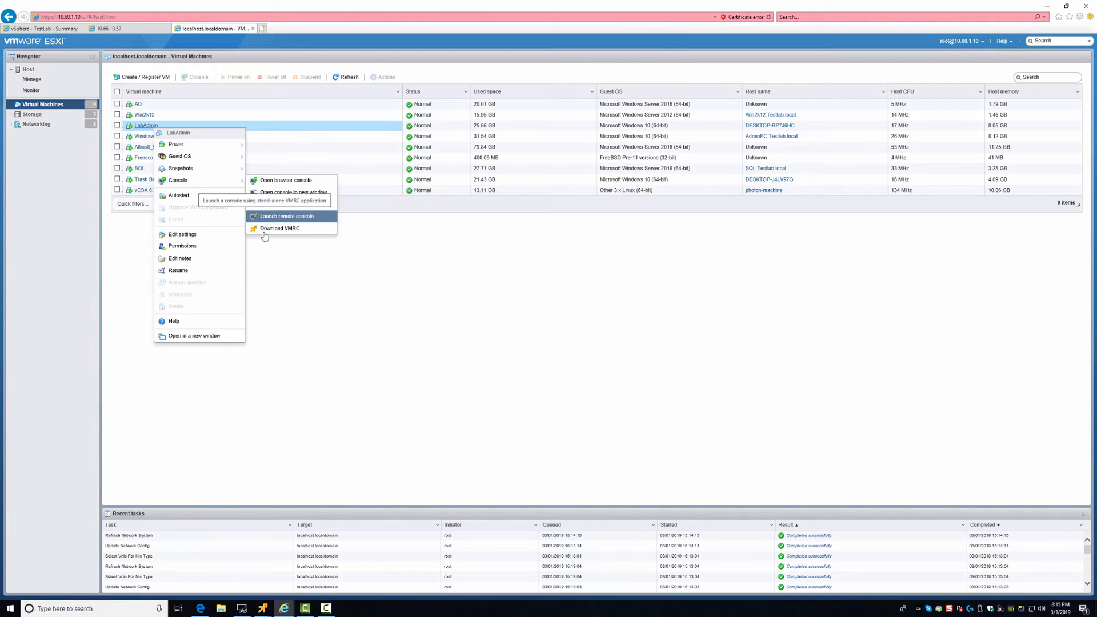
{"action": "left_click", "coordinate": [265, 220]}
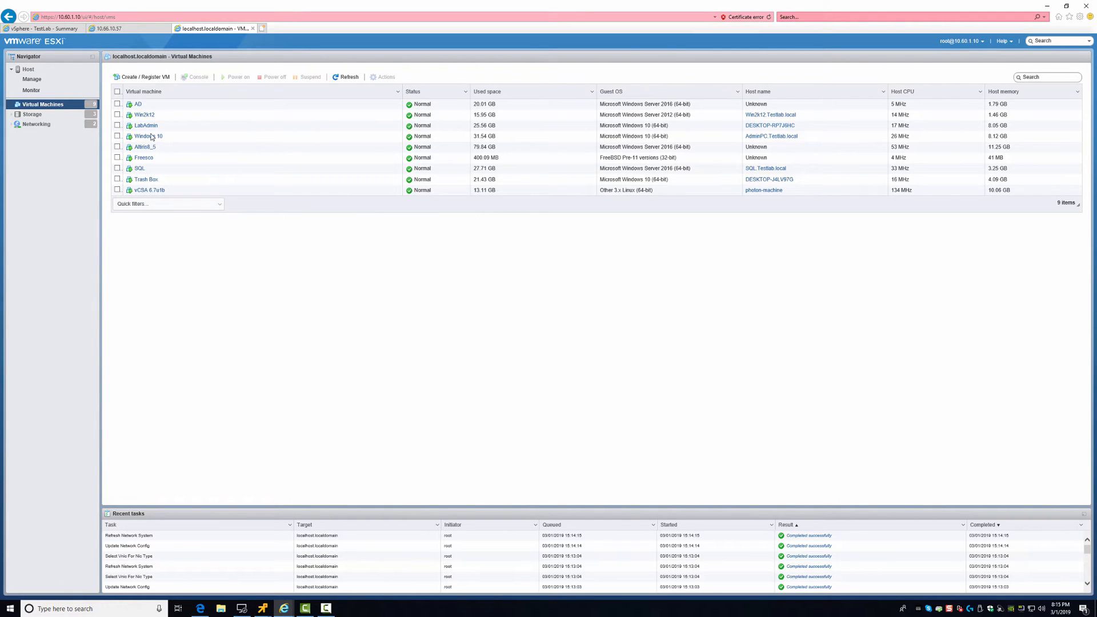
{"action": "left_click", "coordinate": [43, 28]}
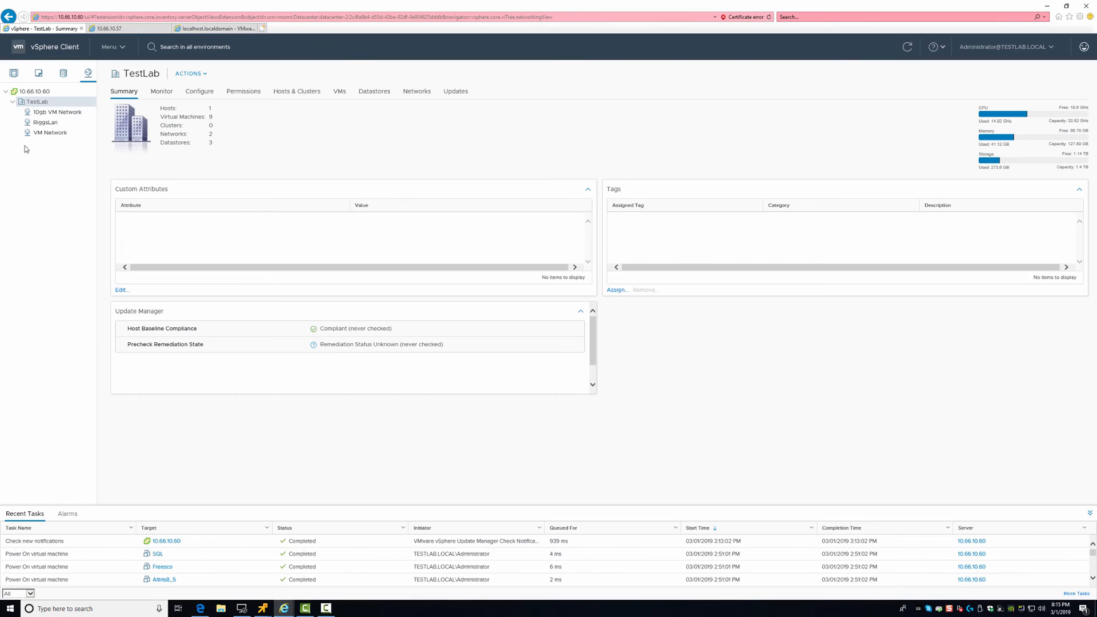
From Hosts and Clusters, open a remote console to LabAdmin and allow the browser to launch it
{"action": "left_click", "coordinate": [109, 46]}
{"action": "left_click", "coordinate": [129, 106]}
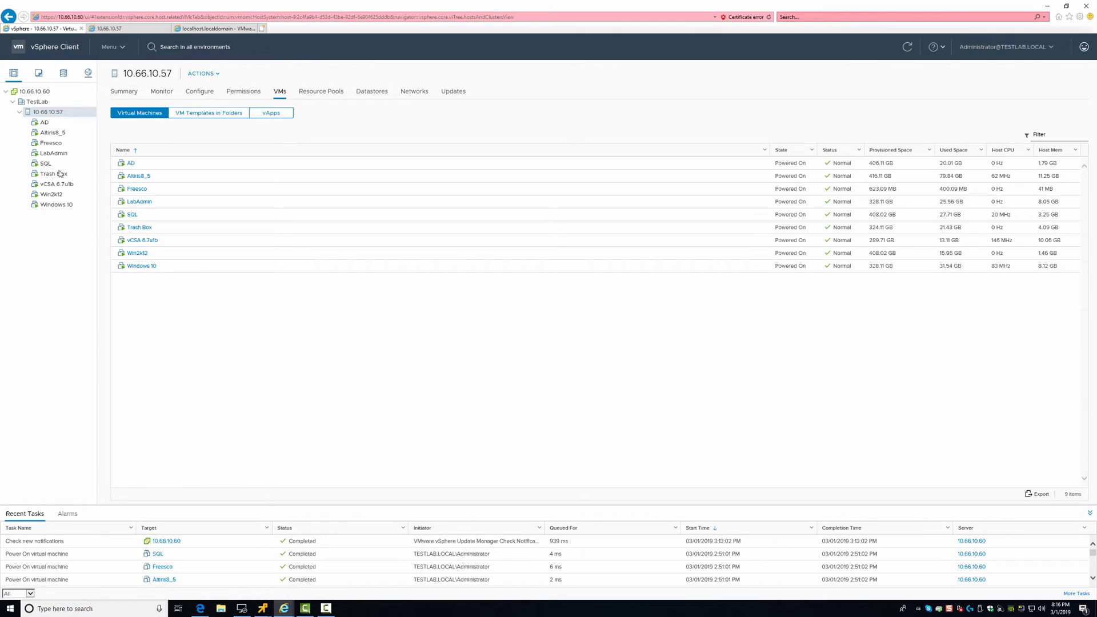
{"action": "right_click", "coordinate": [45, 155]}
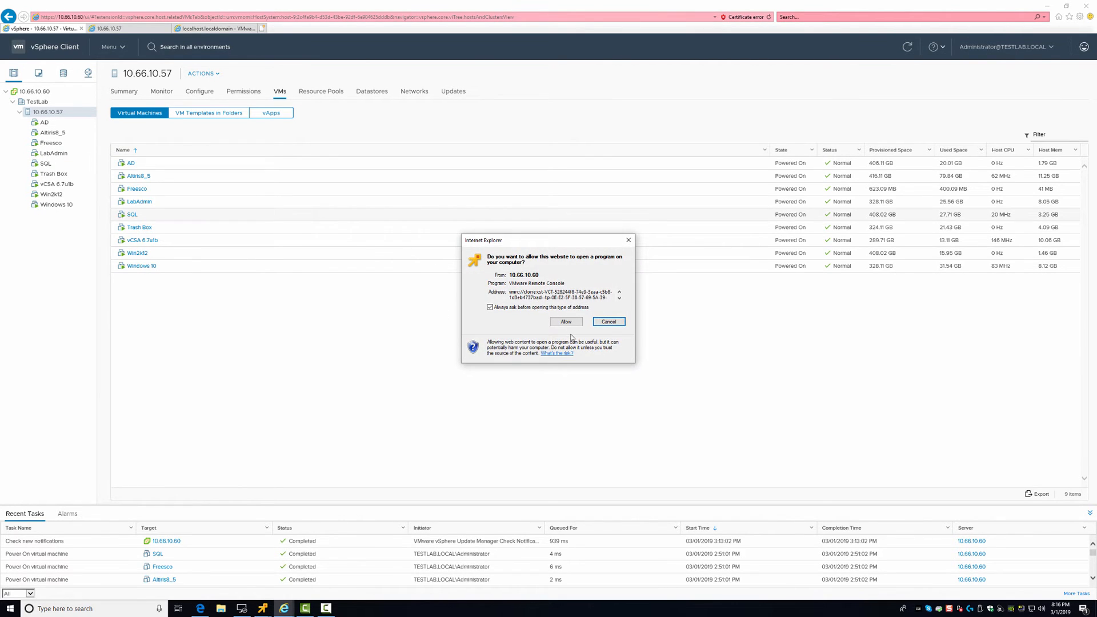
{"action": "left_click", "coordinate": [567, 324]}
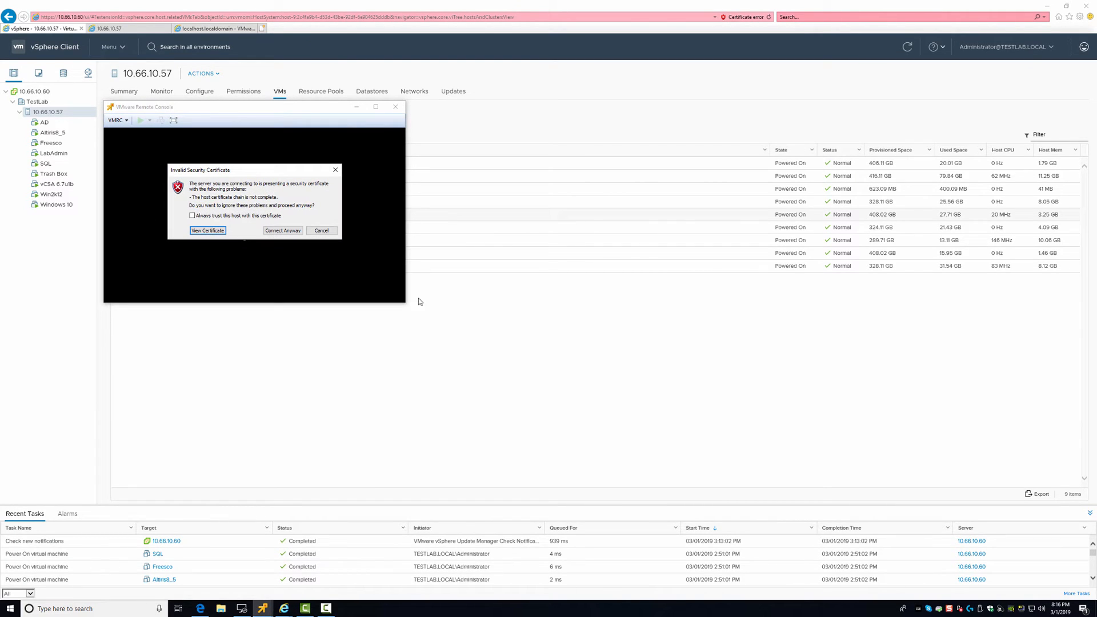
Accept the host certificate and sign in to LabAdmin with the account password
{"action": "left_click", "coordinate": [286, 230]}
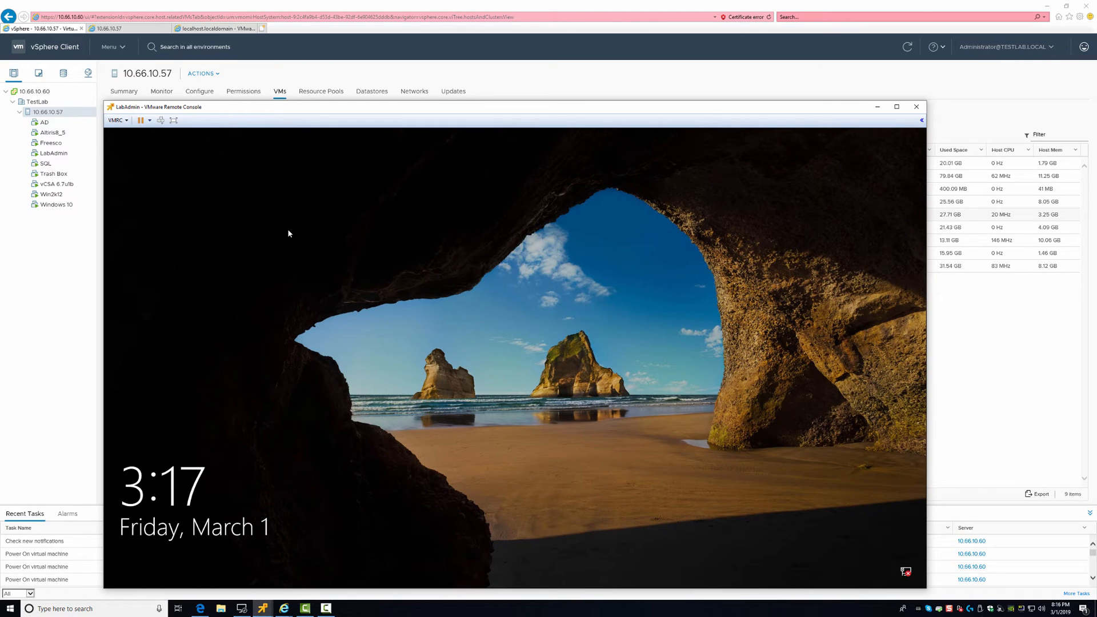
{"action": "left_click", "coordinate": [368, 216]}
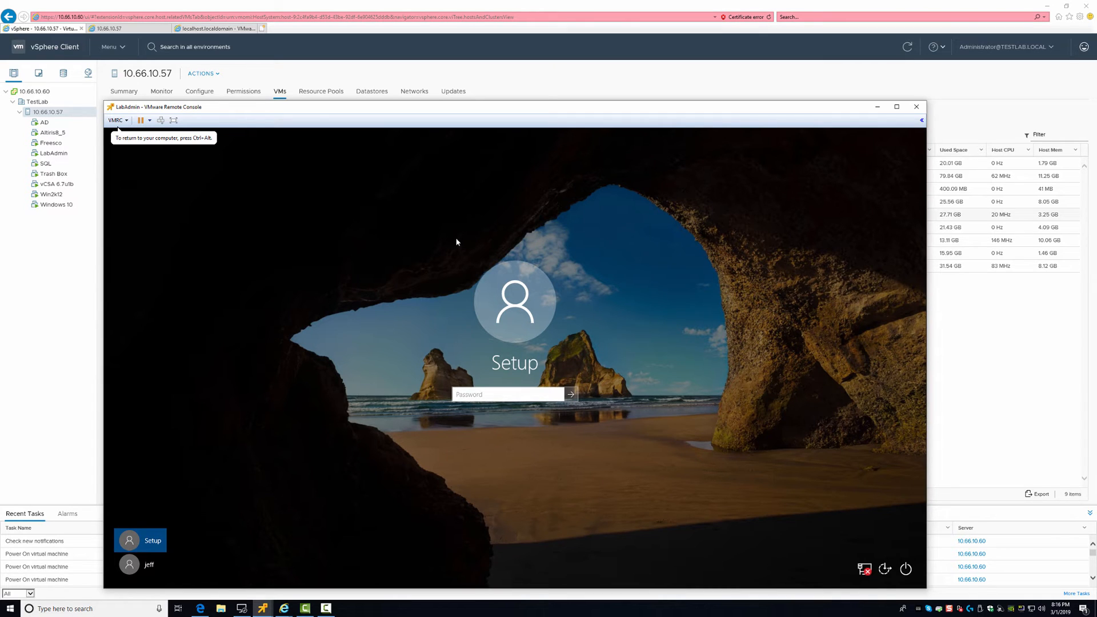
{"action": "type", "text": "P@ssw0rd"}
{"action": "key", "text": "Return"}
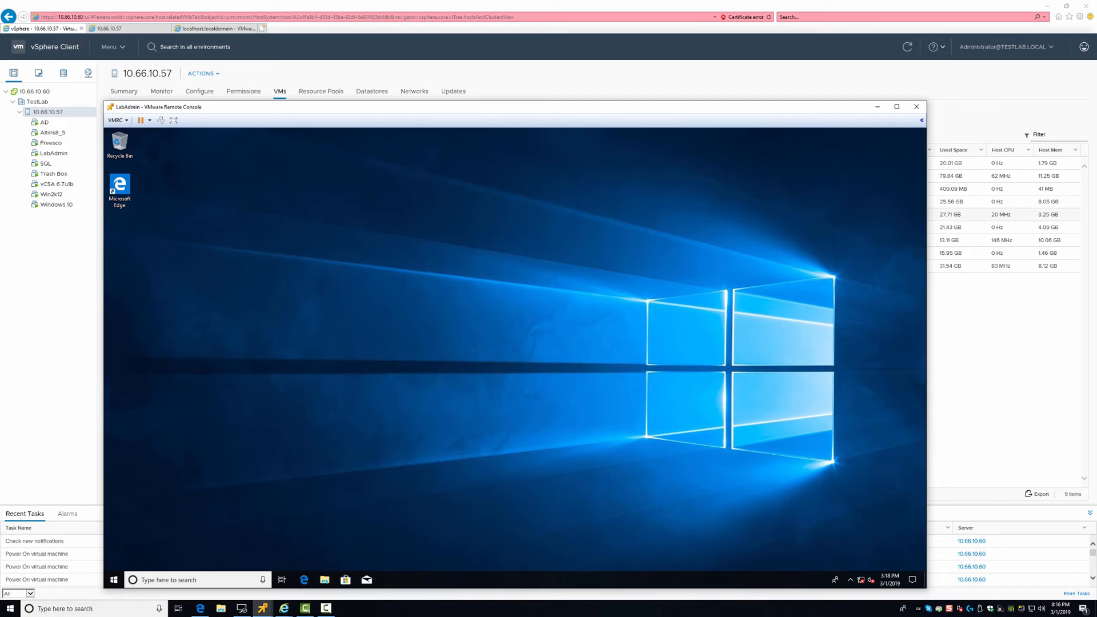
Open the guest's adapter list via Network and Sharing Center to check Ethernet0's unplugged cable
{"action": "left_click", "coordinate": [861, 579]}
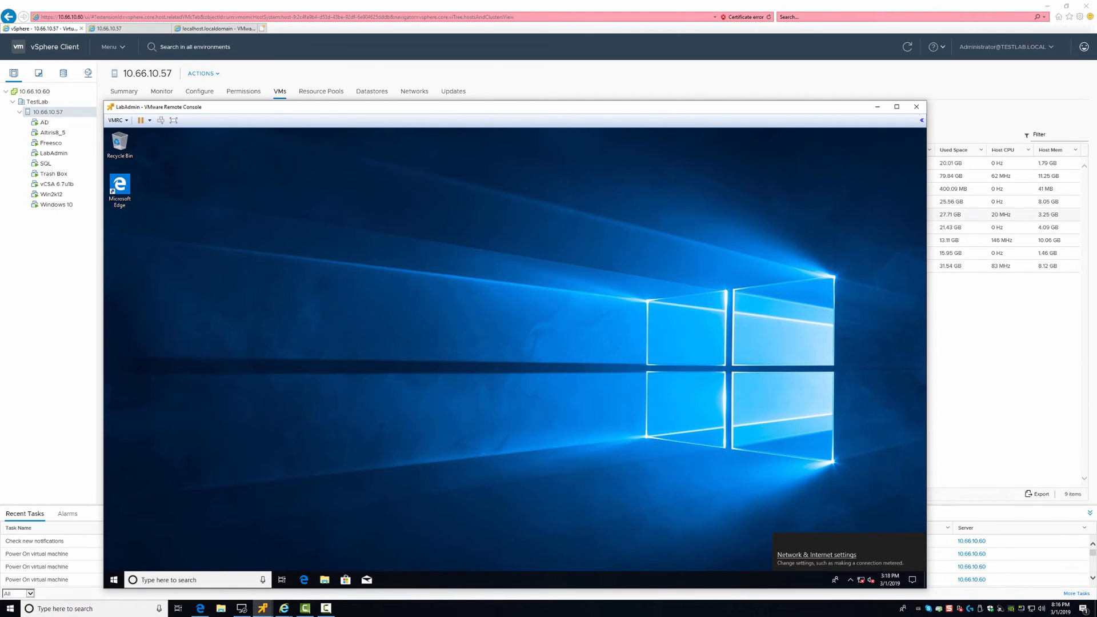
{"action": "left_click", "coordinate": [816, 554]}
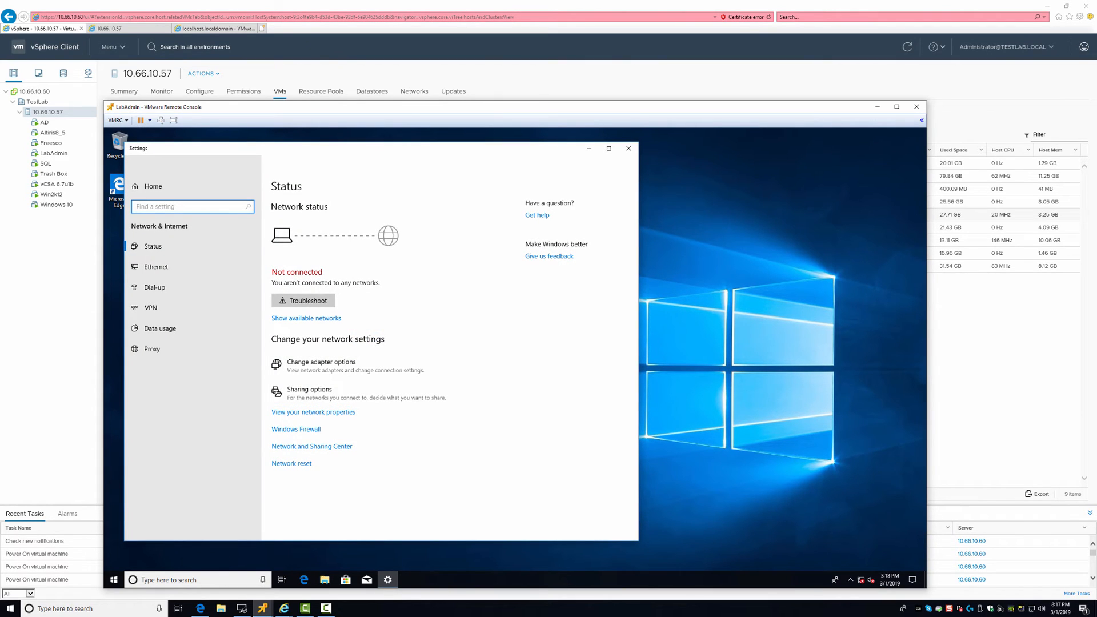
{"action": "left_click", "coordinate": [311, 446]}
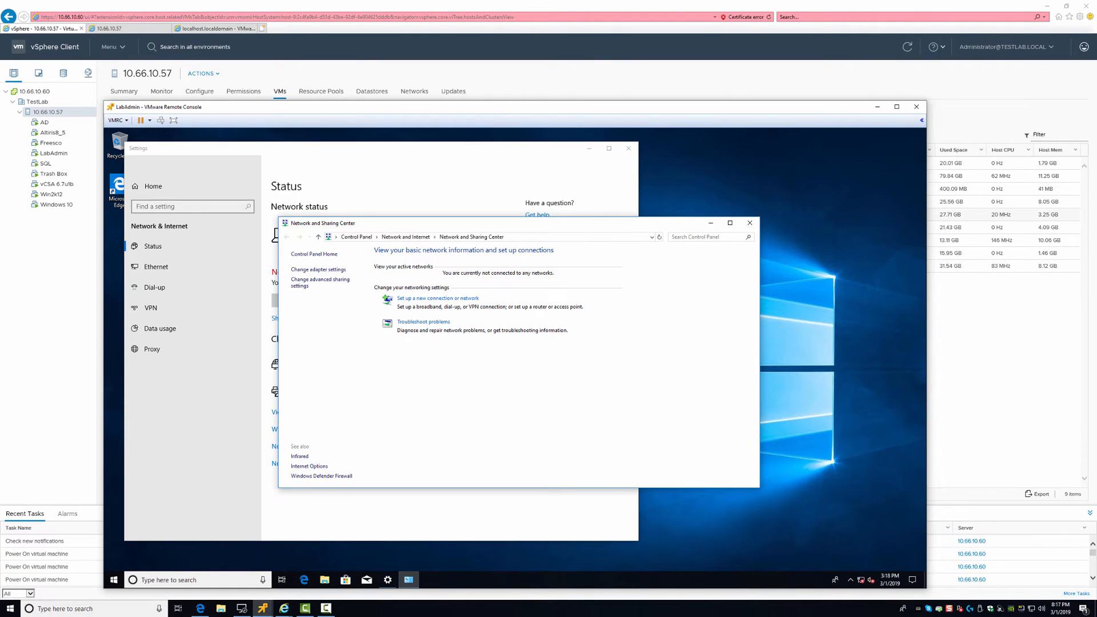
{"action": "left_click", "coordinate": [318, 269]}
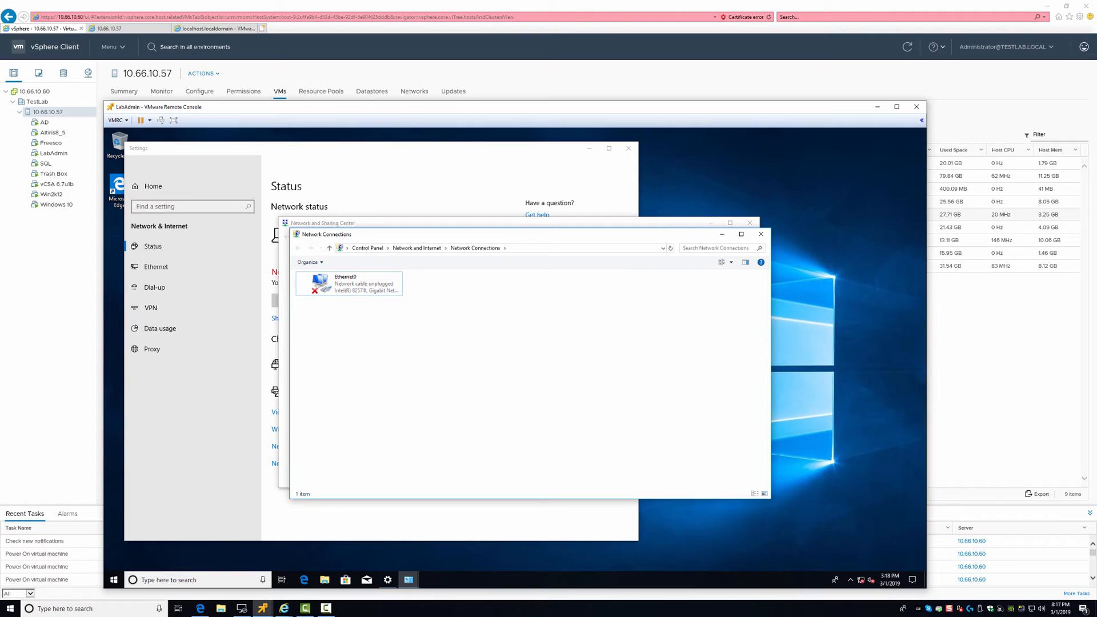
{"action": "left_click_drag", "start_coordinate": [441, 237], "coordinate": [565, 292]}
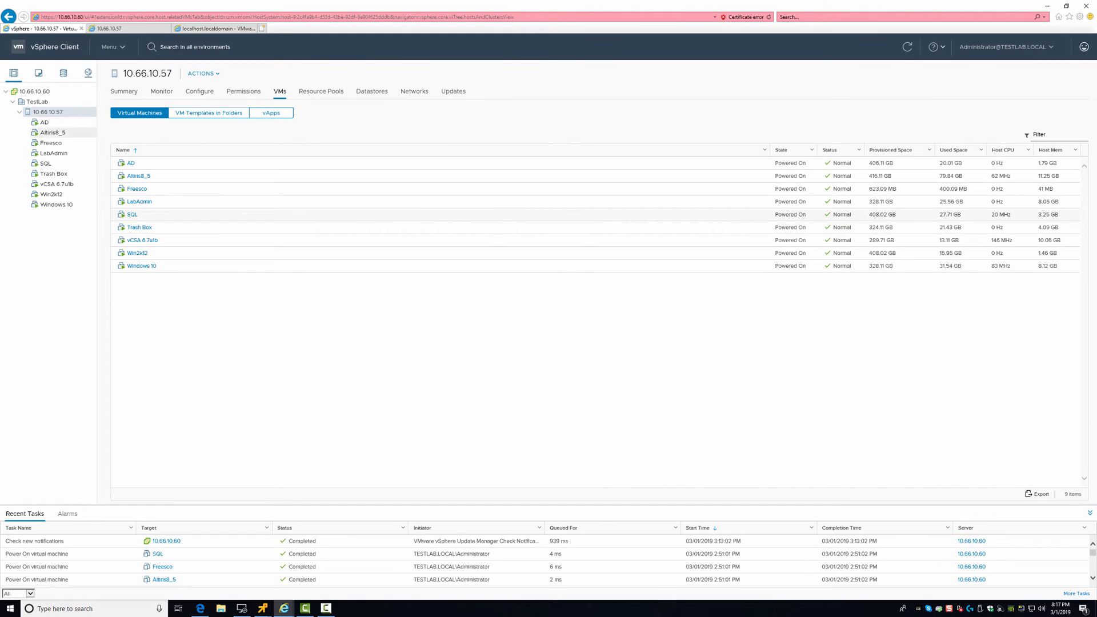
In LabAdmin's Edit Settings, switch Network adapter 1 from RiggsLan to VM Network and expand its details
{"action": "right_click", "coordinate": [44, 154]}
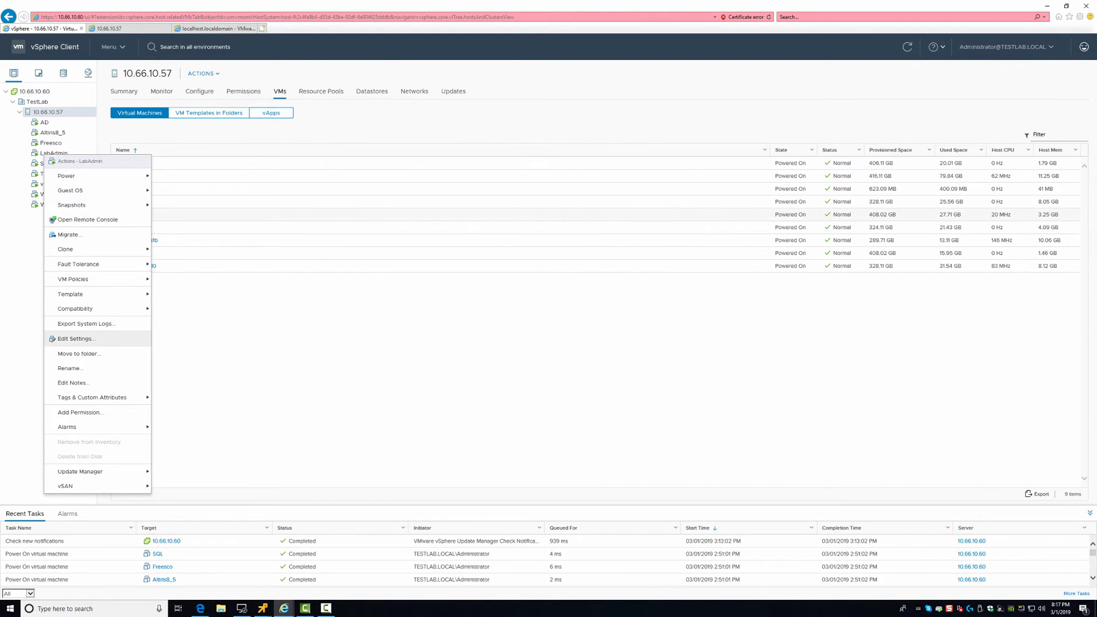
{"action": "left_click", "coordinate": [76, 339]}
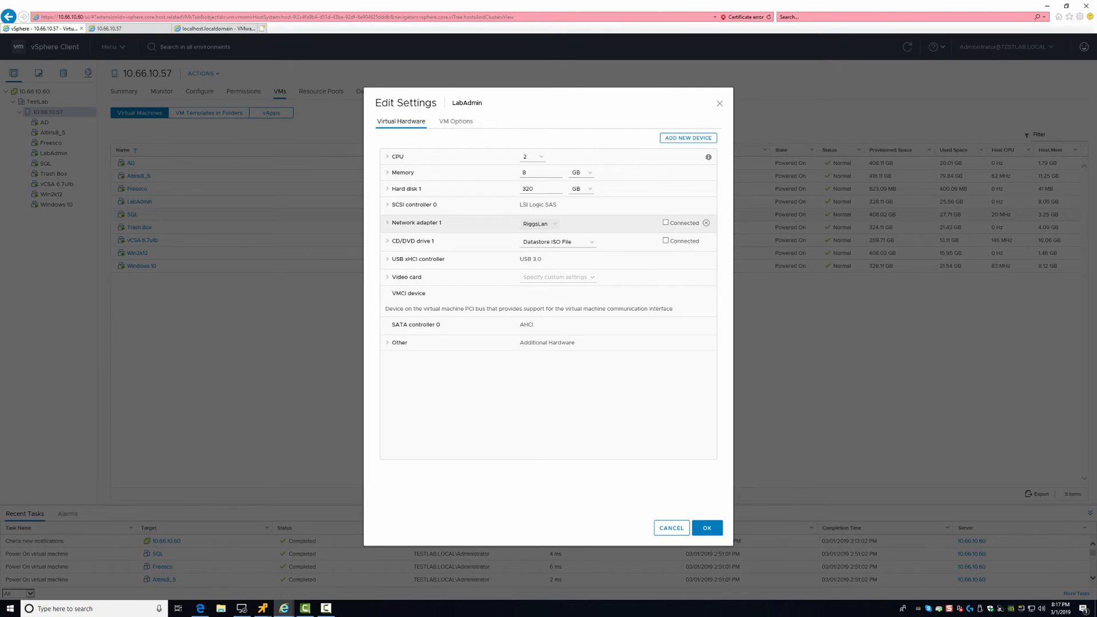
{"action": "left_click", "coordinate": [537, 223]}
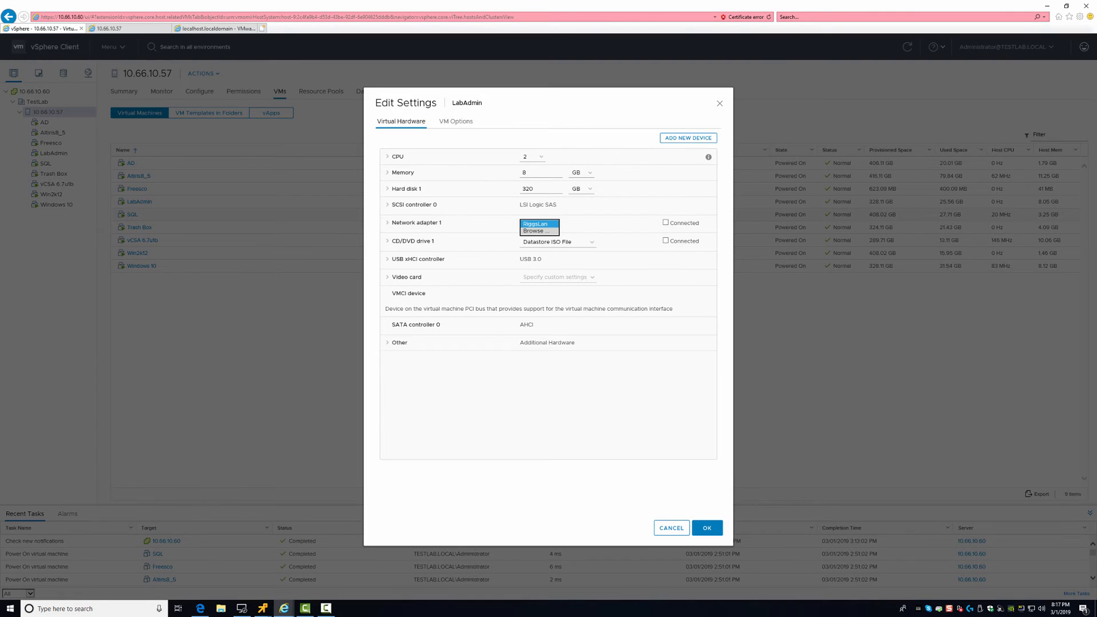
{"action": "key", "text": "Return"}
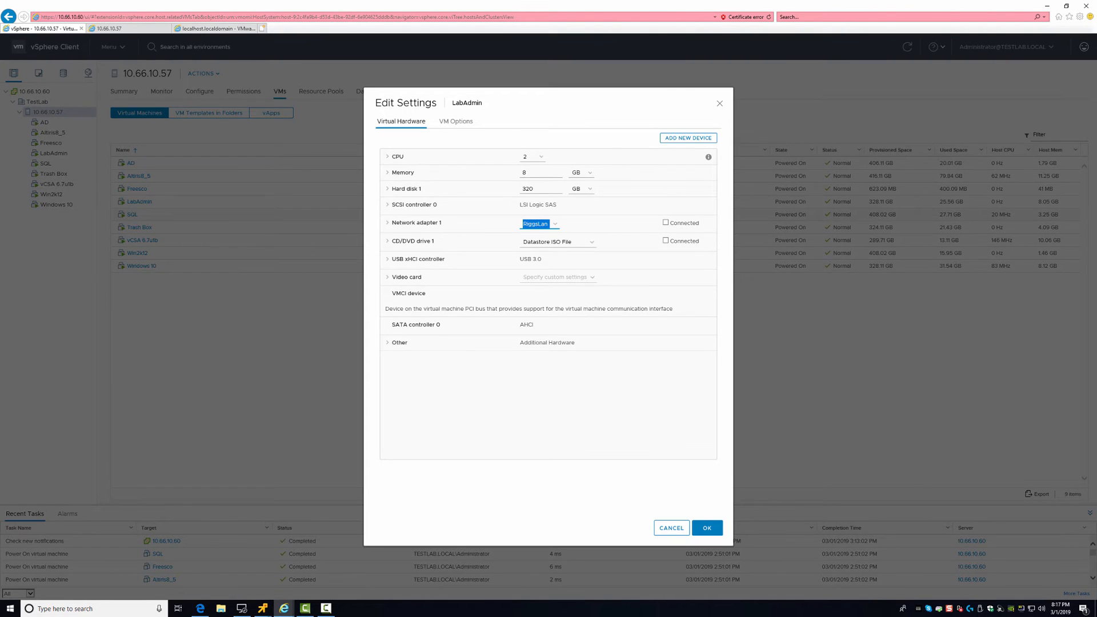
{"action": "key", "text": "Down"}
{"action": "left_click", "coordinate": [491, 303]}
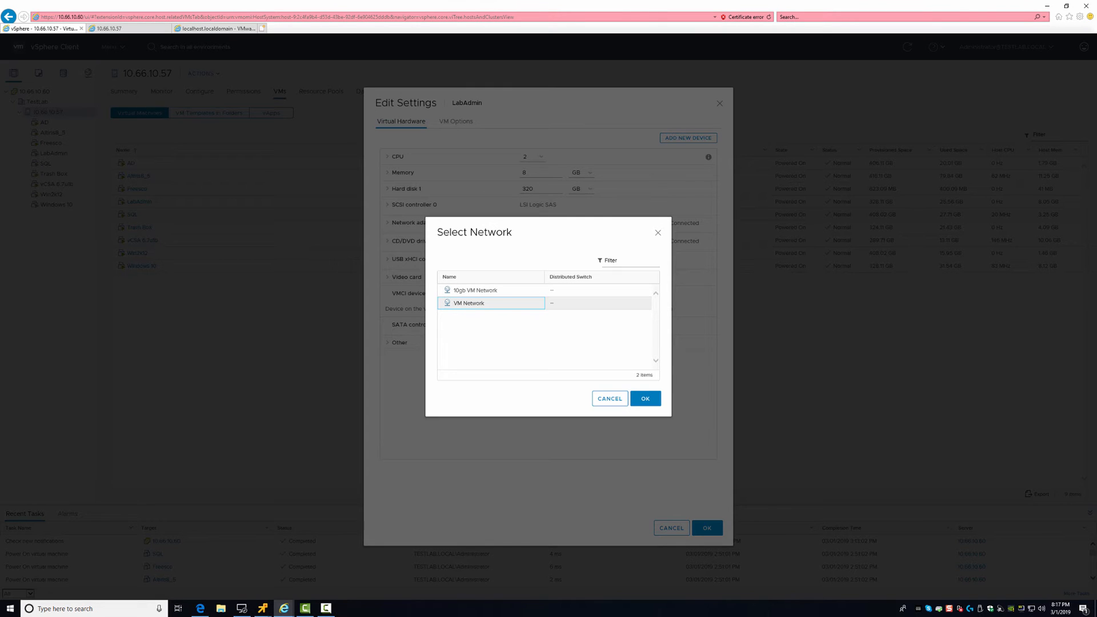
{"action": "key", "text": "Tab"}
{"action": "key", "text": "Return"}
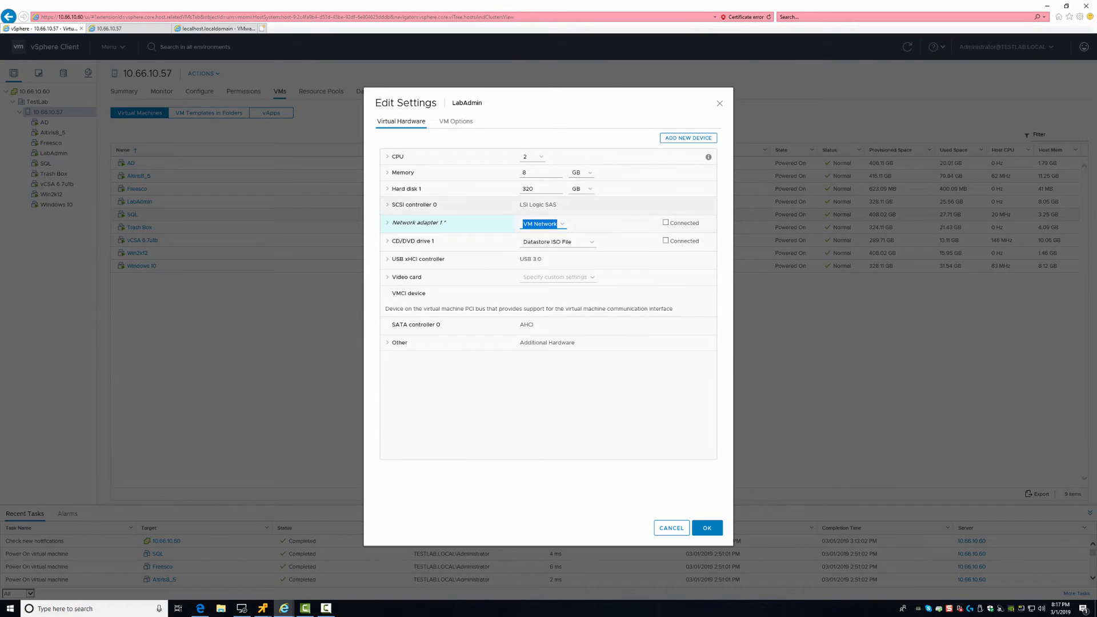
{"action": "left_click", "coordinate": [417, 222]}
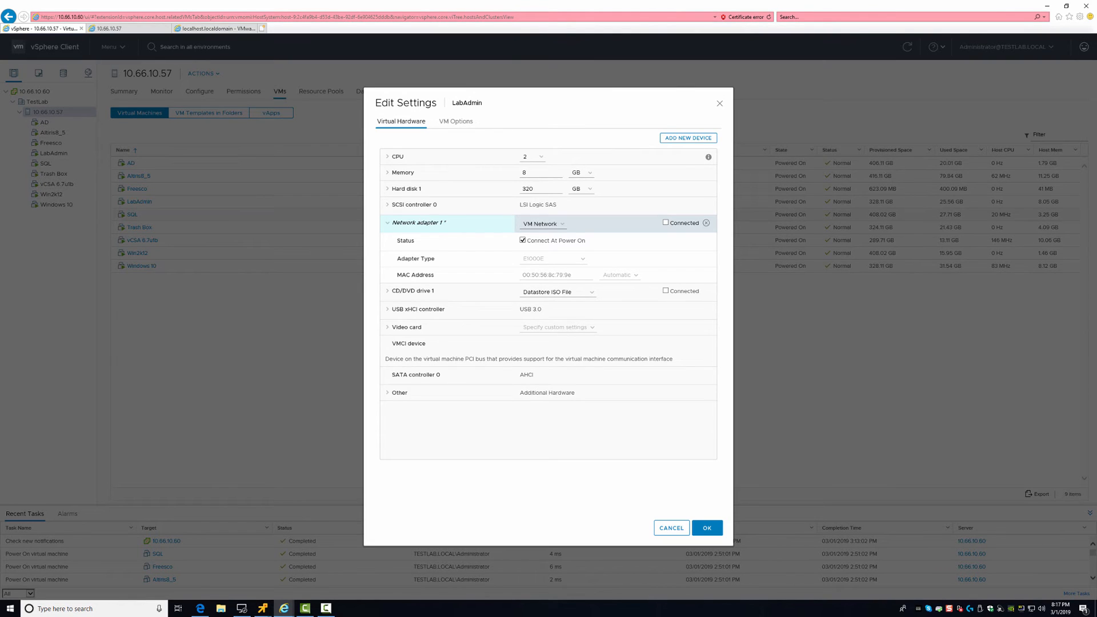
Mark Network adapter 1 for removal and add a new network adapter to LabAdmin
{"action": "left_click", "coordinate": [706, 223]}
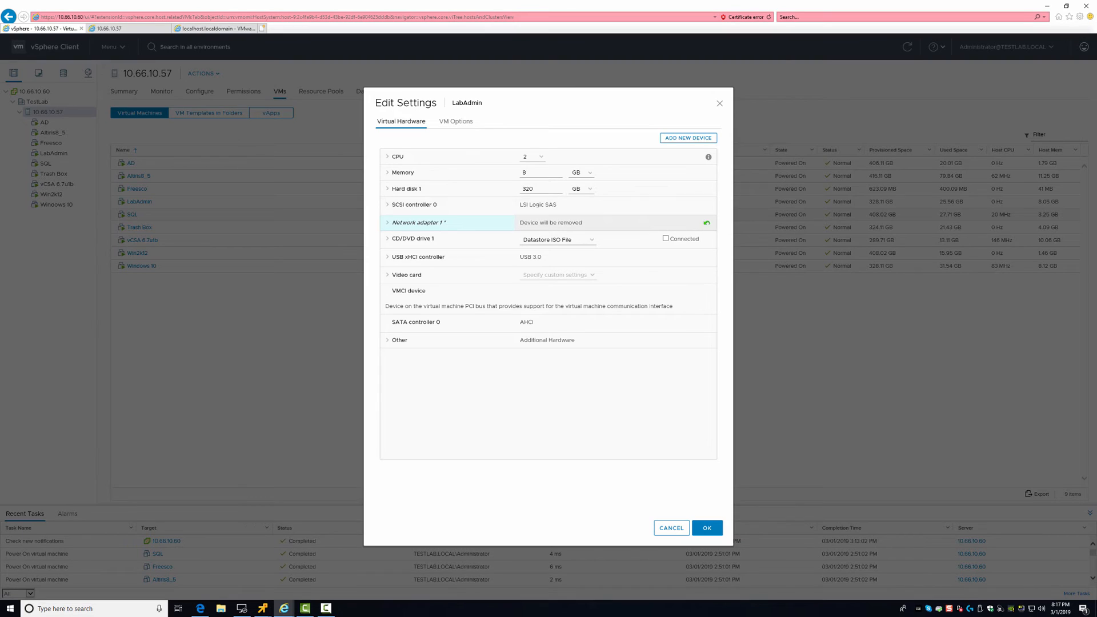
{"action": "key", "text": "Tab"}
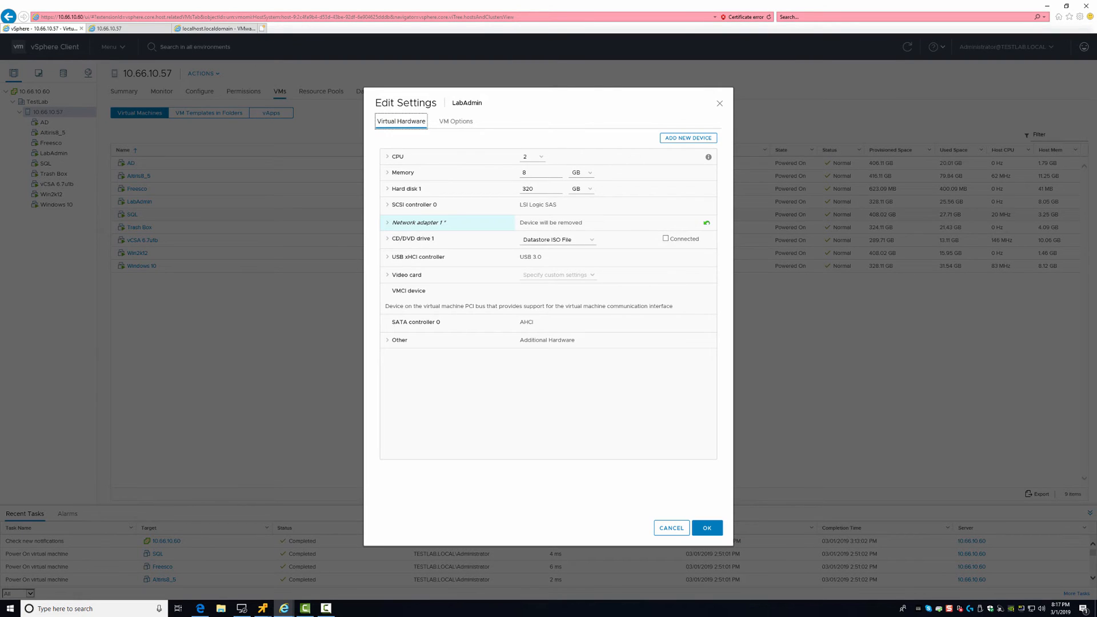
{"action": "key", "text": "Tab"}
{"action": "key", "text": "Return"}
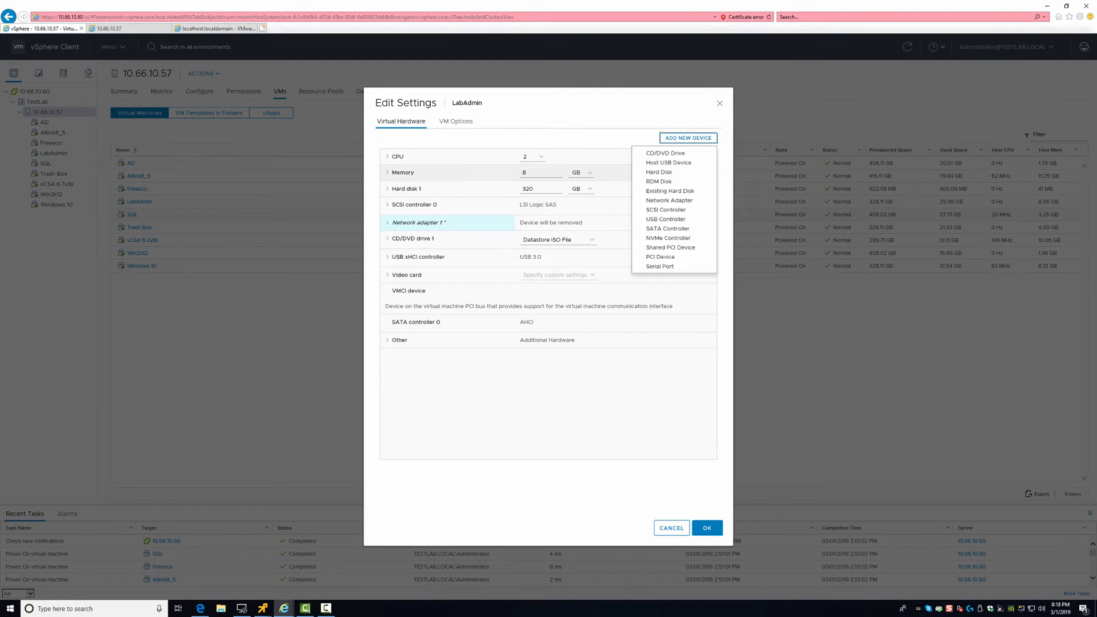
{"action": "key", "text": "Down"}
{"action": "key", "text": "Down"}
{"action": "key", "text": "Down"}
{"action": "key", "text": "Down"}
{"action": "key", "text": "Down"}
{"action": "key", "text": "Down"}
{"action": "key", "text": "Down"}
{"action": "key", "text": "Down"}
{"action": "key", "text": "Down"}
{"action": "key", "text": "Down"}
{"action": "key", "text": "Down"}
{"action": "key", "text": "Down"}
{"action": "key", "text": "Down"}
{"action": "key", "text": "Down"}
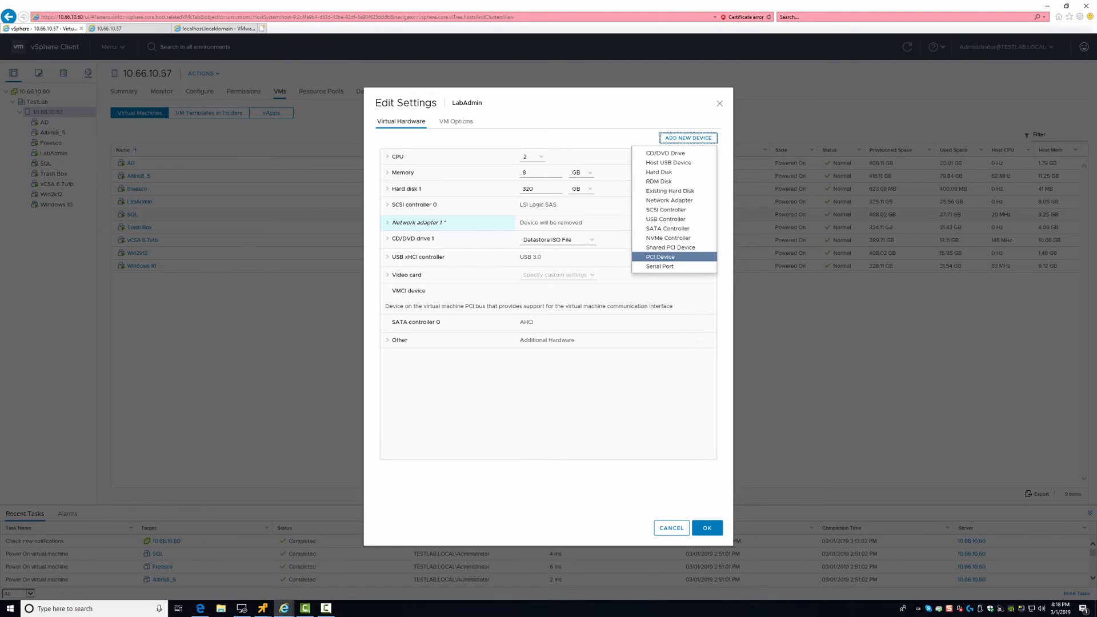
{"action": "key", "text": "Down"}
{"action": "key", "text": "Down"}
{"action": "key", "text": "Down"}
{"action": "key", "text": "Down"}
{"action": "key", "text": "Down"}
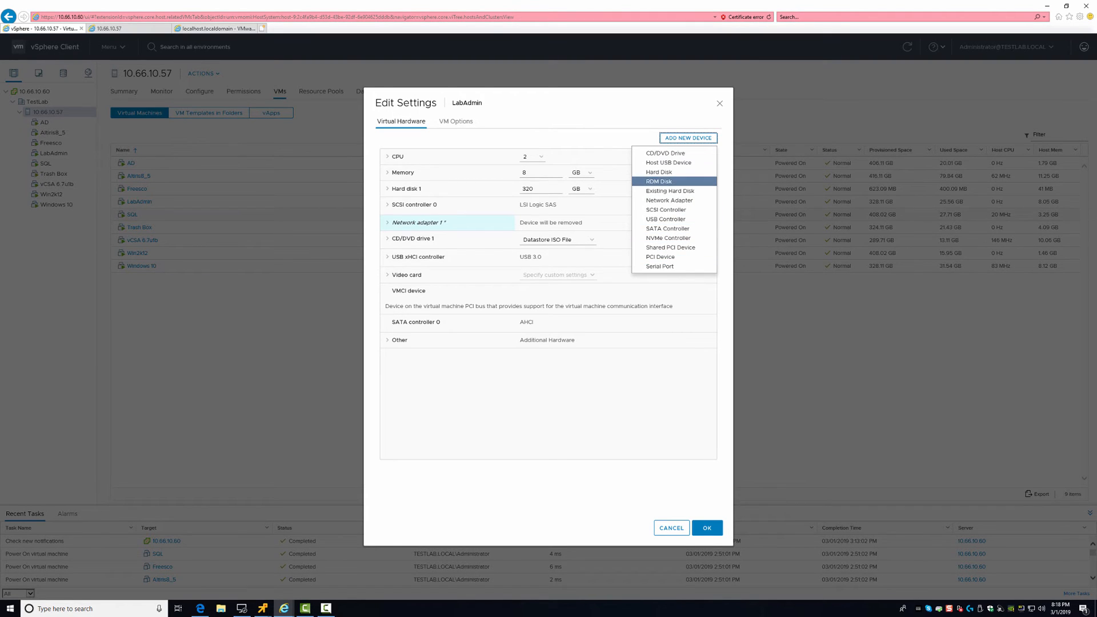
{"action": "key", "text": "Return"}
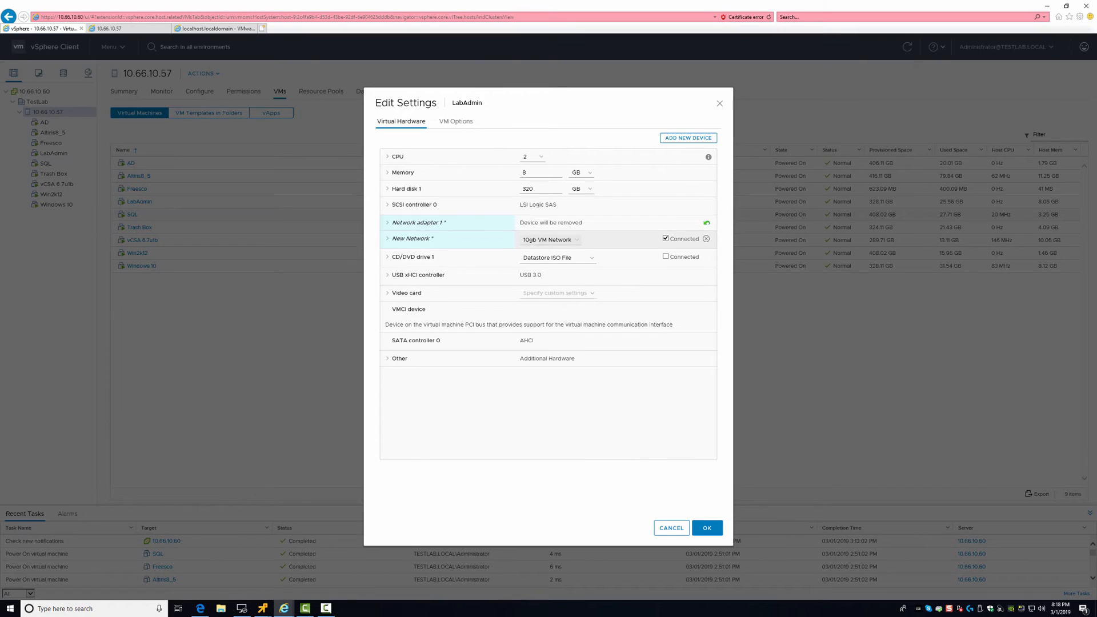
Keep the new adapter on 10gb VM Network, set its type to VMXNET 3, and save
{"action": "left_click", "coordinate": [548, 240]}
{"action": "left_click", "coordinate": [548, 246]}
{"action": "left_click", "coordinate": [387, 239]}
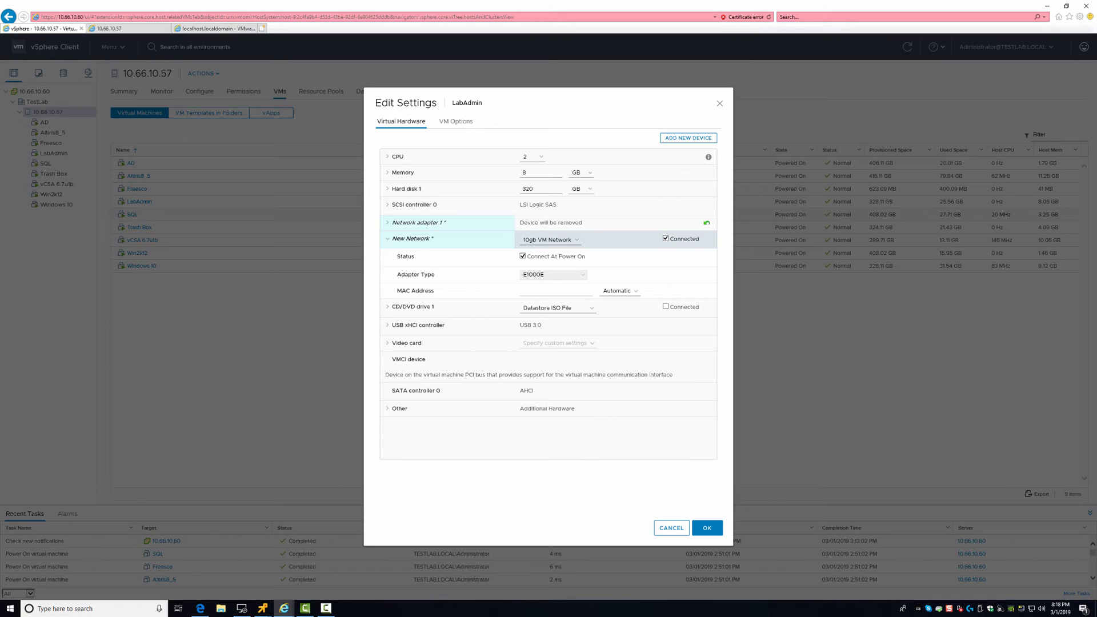
{"action": "left_click", "coordinate": [552, 274]}
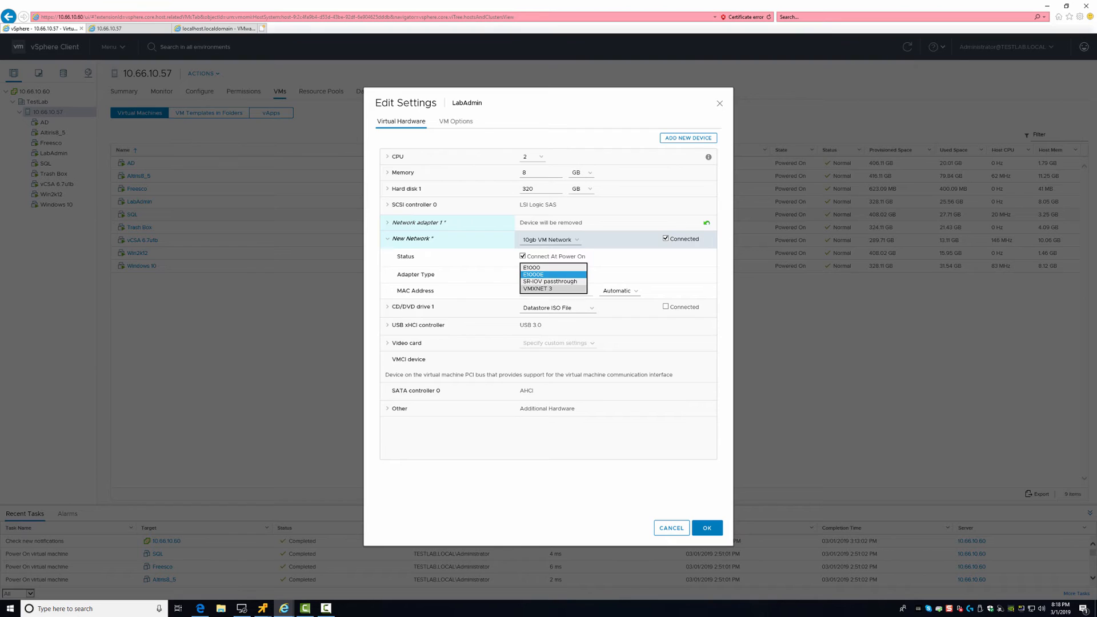
{"action": "left_click", "coordinate": [537, 289]}
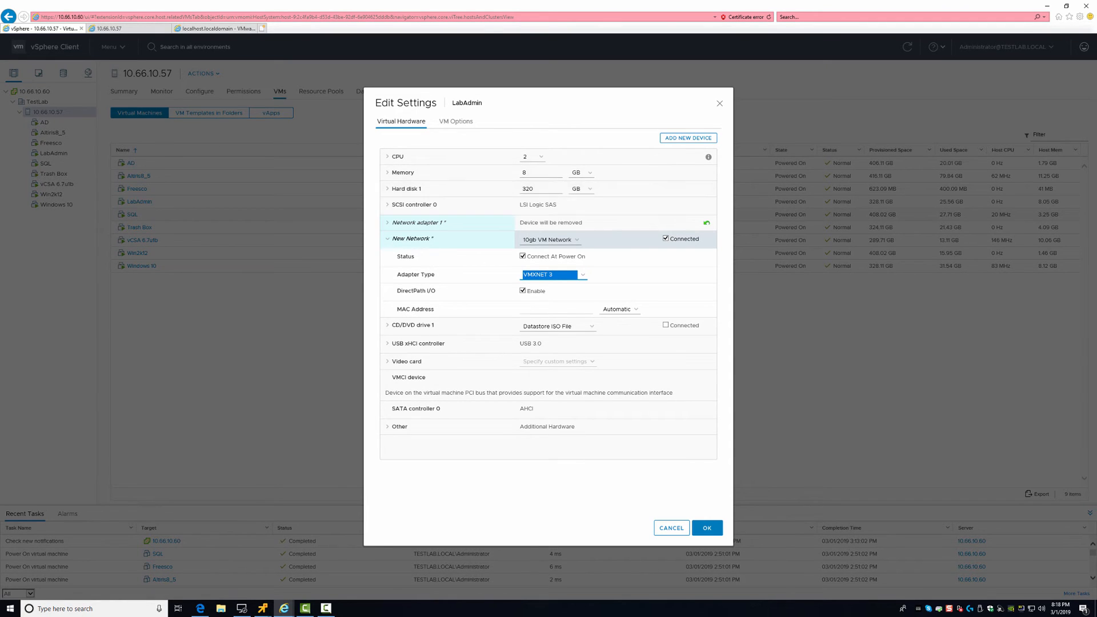
{"action": "left_click", "coordinate": [407, 189]}
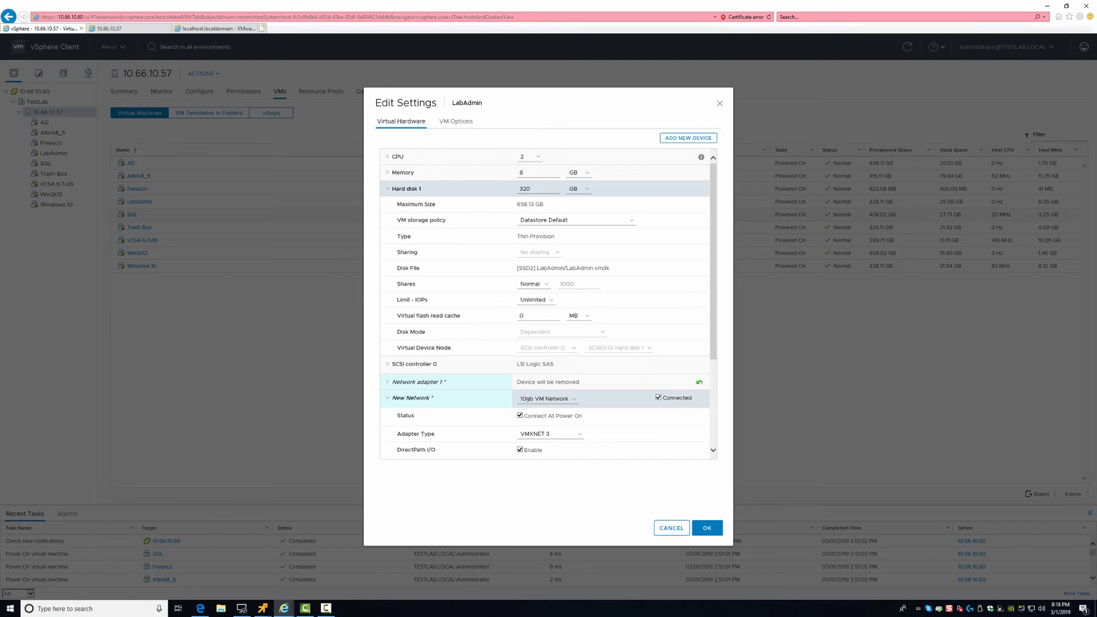
{"action": "left_click", "coordinate": [707, 528]}
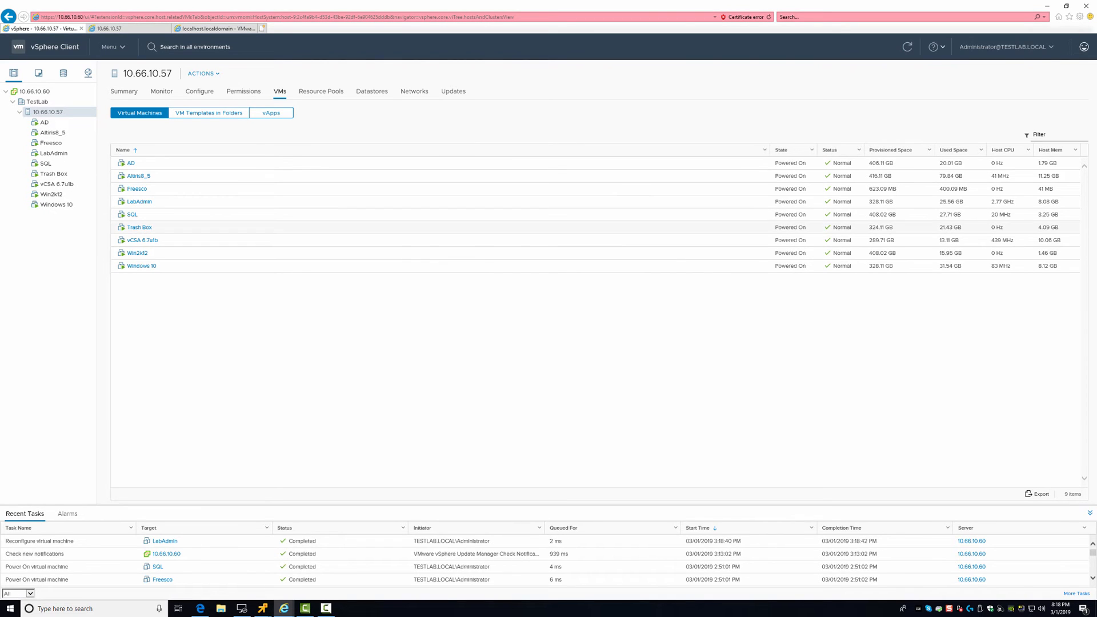
In LabAdmin's console, open the IPv4 properties of the Ethernet0 2 adapter
{"action": "key", "text": "alt+Tab"}
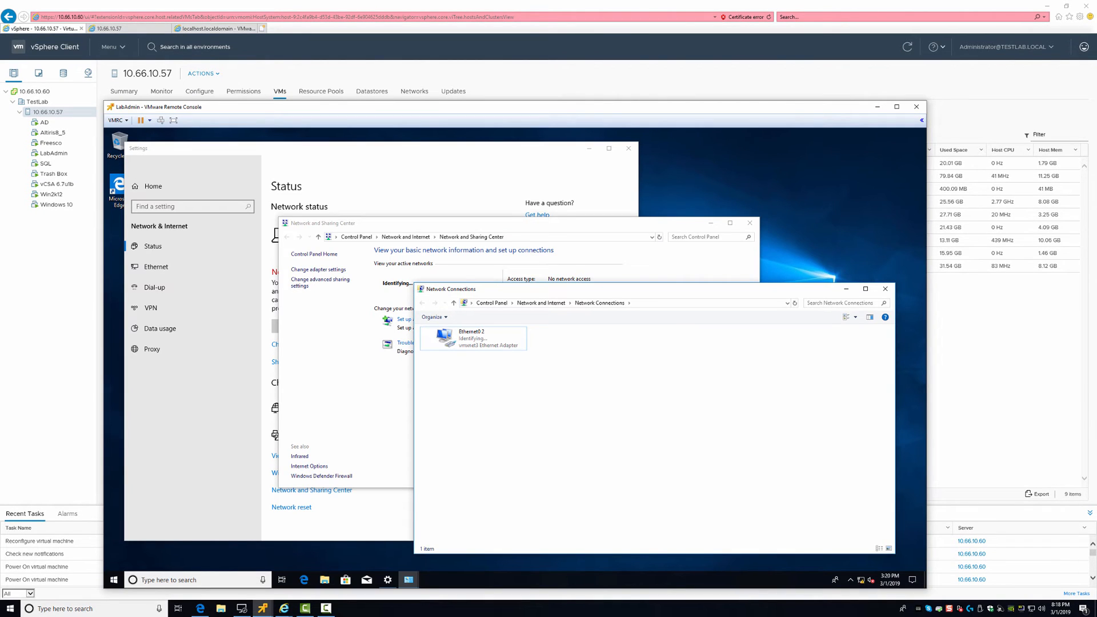
{"action": "left_click", "coordinate": [472, 338]}
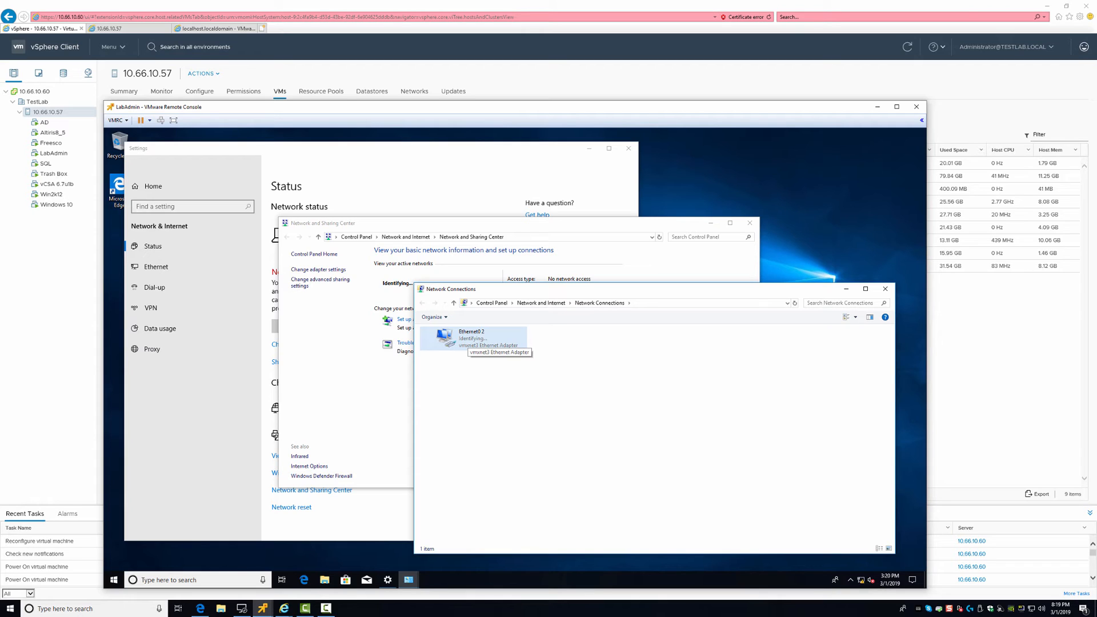
{"action": "double_click", "coordinate": [466, 338]}
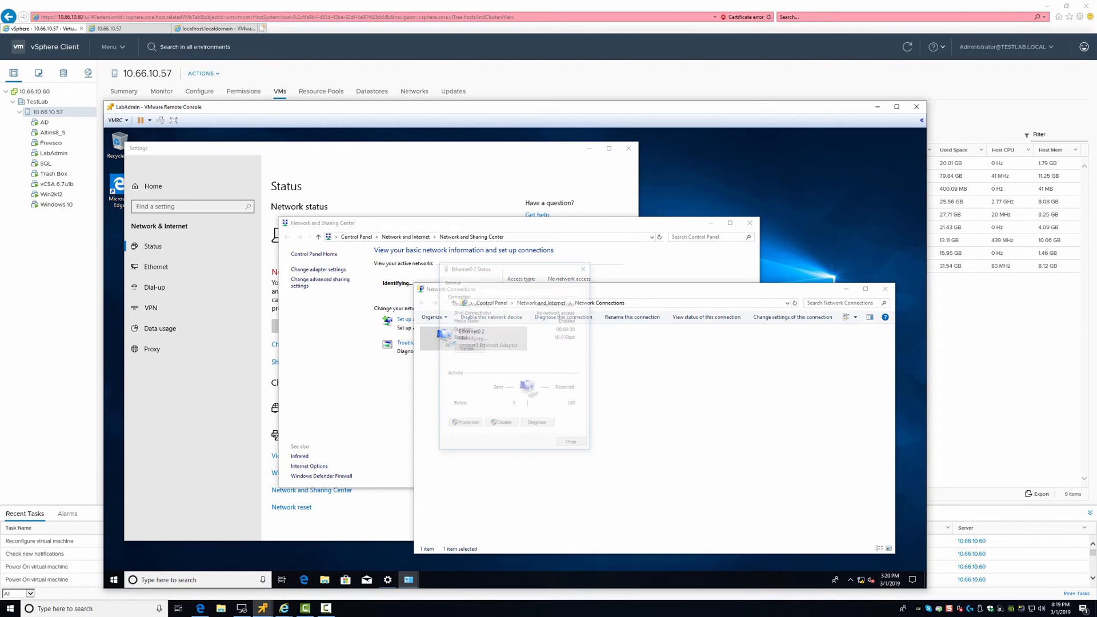
{"action": "left_click", "coordinate": [464, 424]}
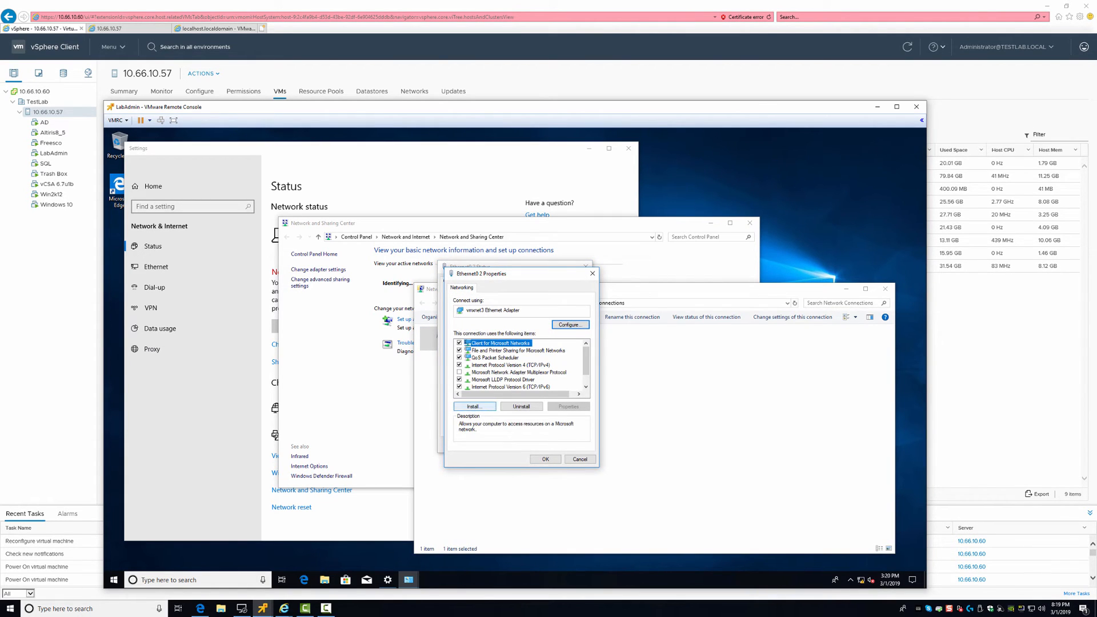
{"action": "double_click", "coordinate": [502, 365]}
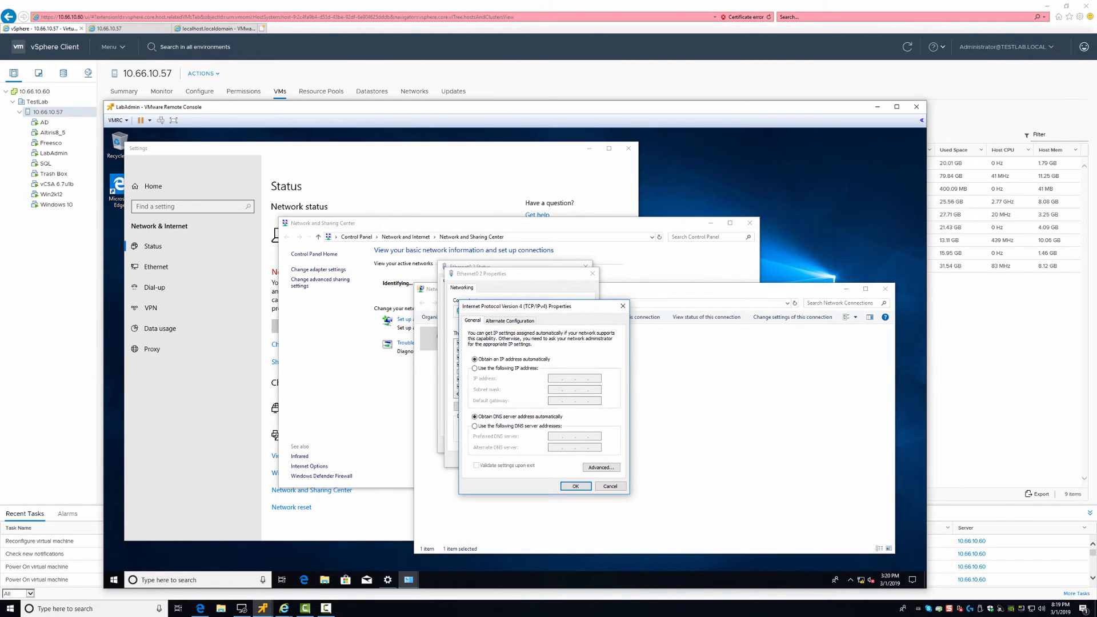
Assign static IP 10.60.1.100 with subnet mask 255.0.0.0 and confirm all adapter dialogs
{"action": "left_click", "coordinate": [474, 368]}
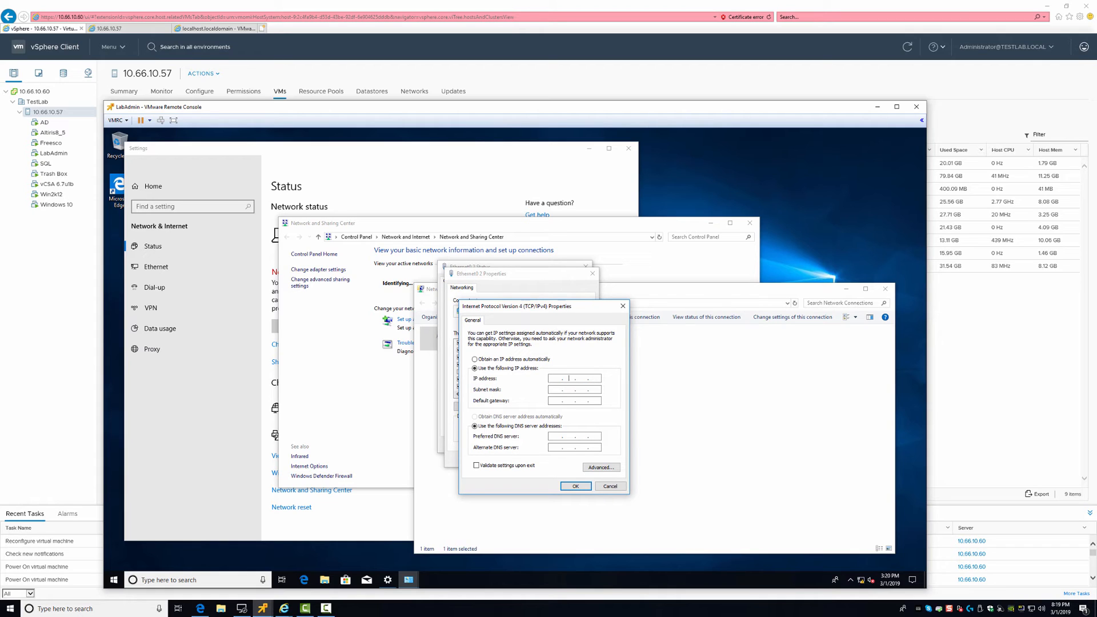
{"action": "type", "text": "10 . 60 . 1 . 100"}
{"action": "key", "text": "Tab"}
{"action": "type", "text": "255"}
{"action": "left_click", "coordinate": [556, 401]}
{"action": "key", "text": "Return"}
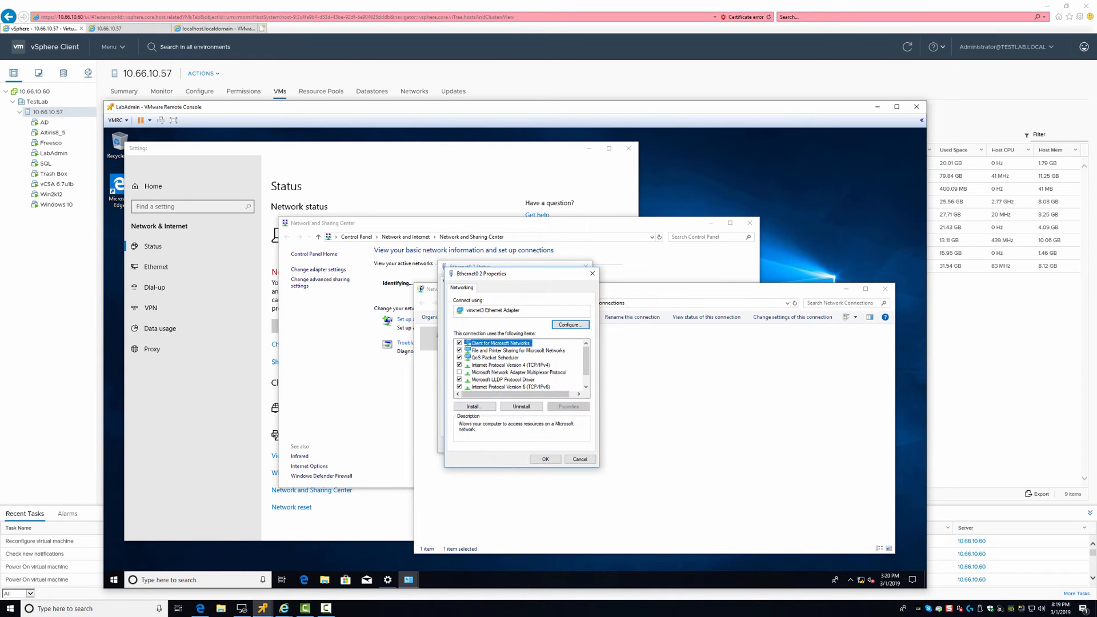
{"action": "key", "text": "Return"}
{"action": "left_click", "coordinate": [574, 445]}
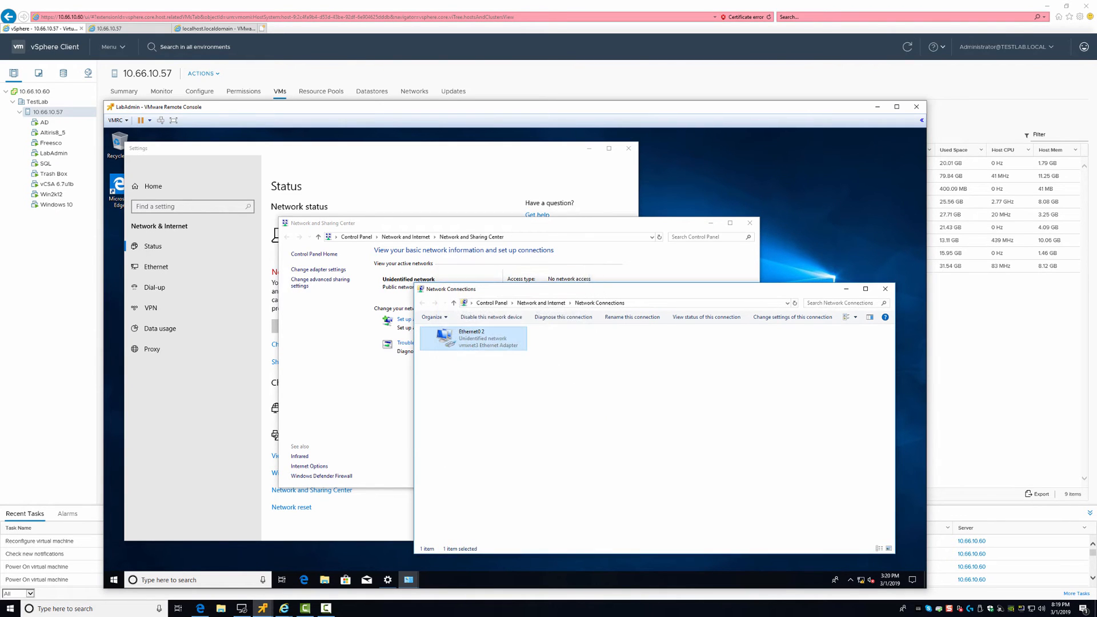
Check Ethernet0 2's 10.0 Gbps link speed, then run ipconfig in a new Command Prompt
{"action": "double_click", "coordinate": [471, 337]}
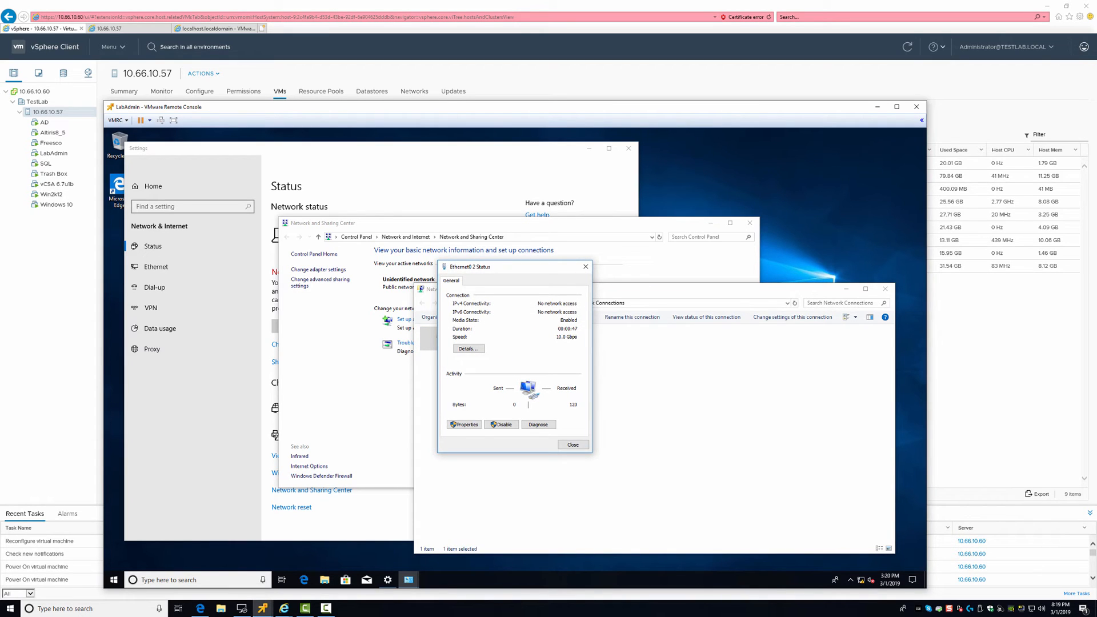
{"action": "right_click", "coordinate": [114, 579]}
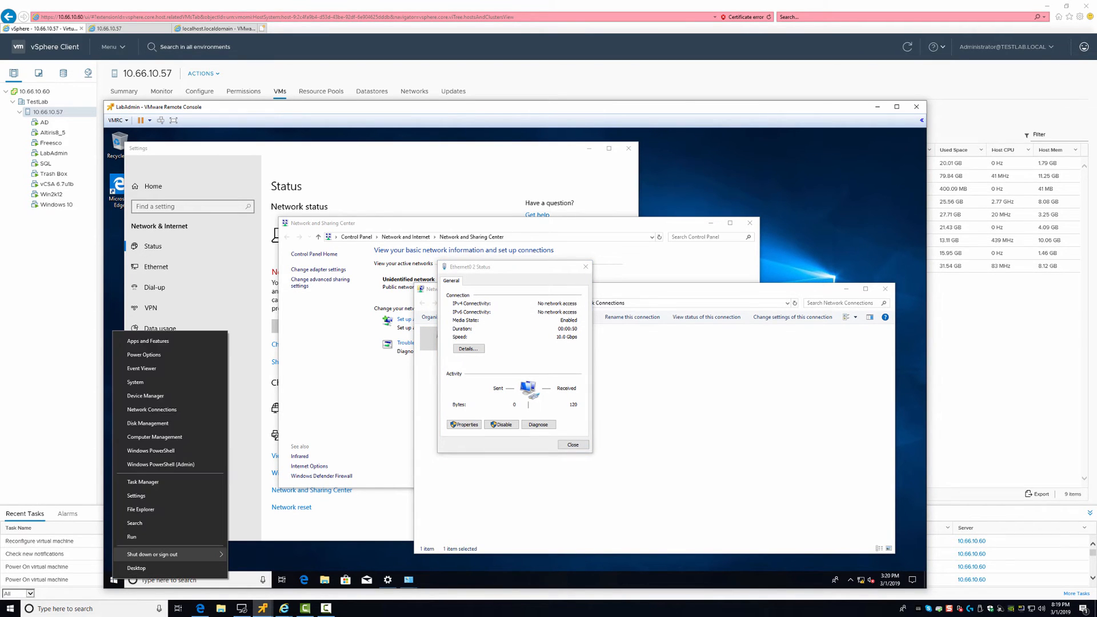
{"action": "left_click", "coordinate": [132, 537]}
{"action": "type", "text": "cmd"}
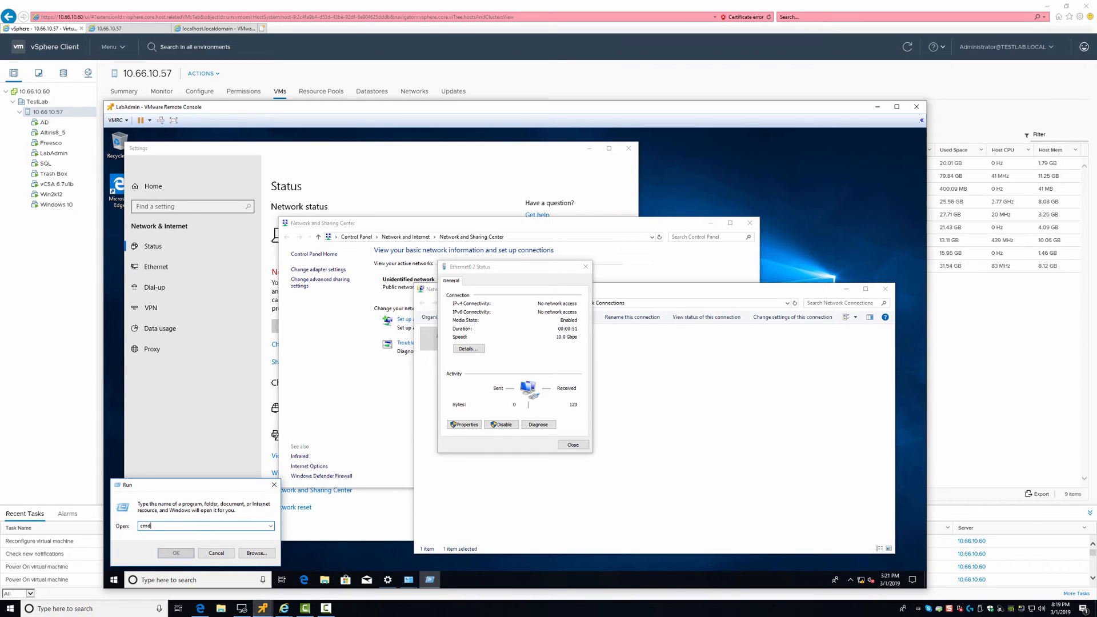
{"action": "key", "text": "Return"}
{"action": "type", "text": "ipconfig"}
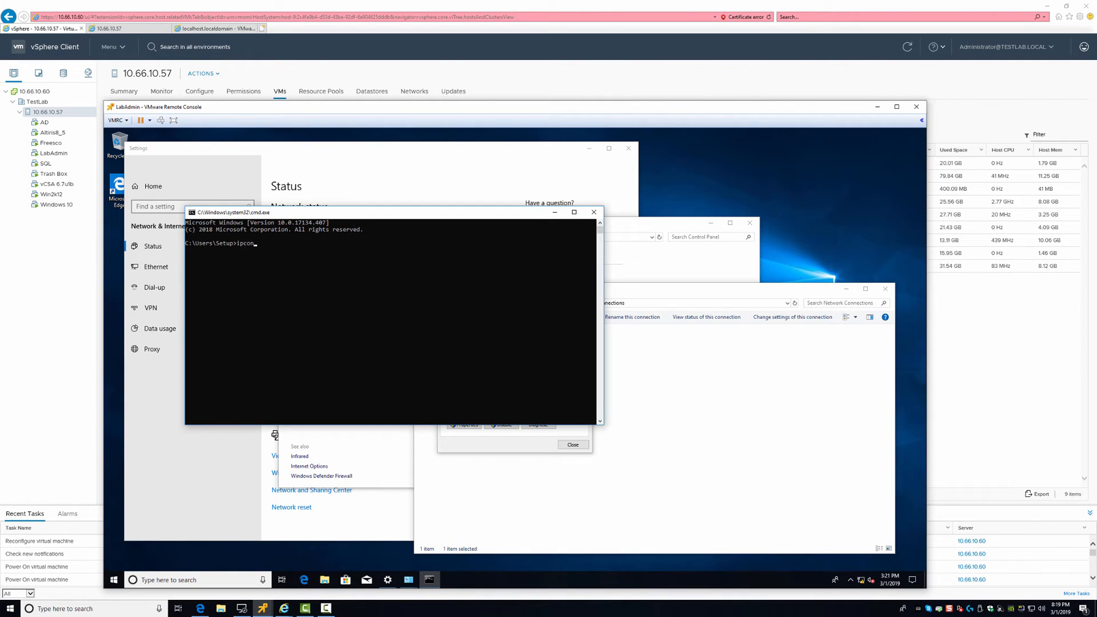
{"action": "key", "text": "Return"}
Ping 10.60.1.1, 10.60.1.2 and 10.60.1.3, stopping the unanswered ones
{"action": "type", "text": "pio"}
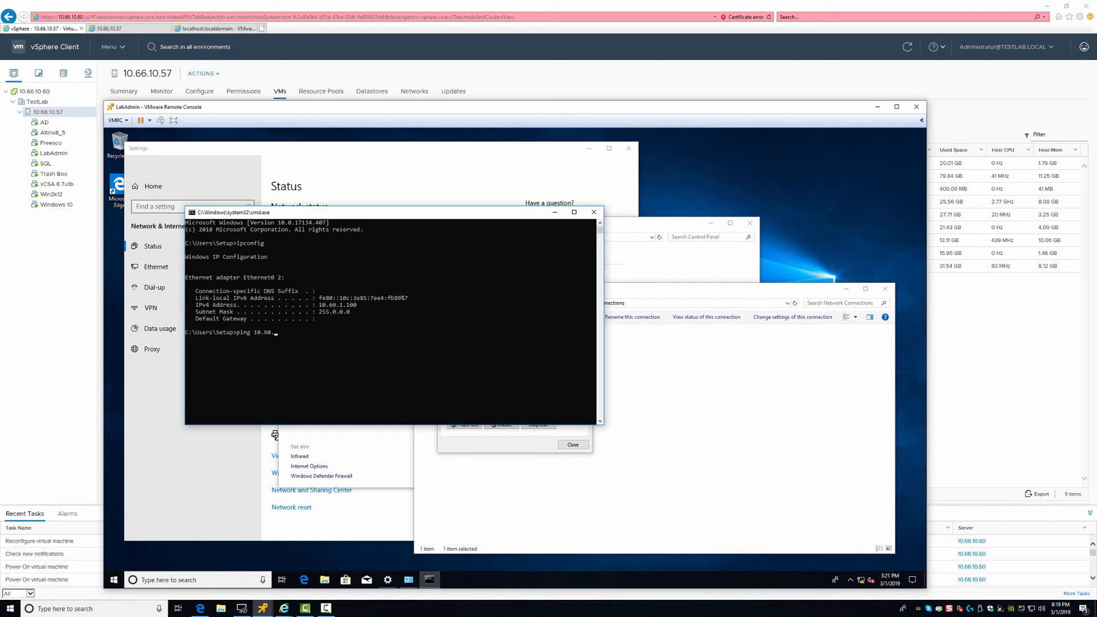
{"action": "key", "text": "Return"}
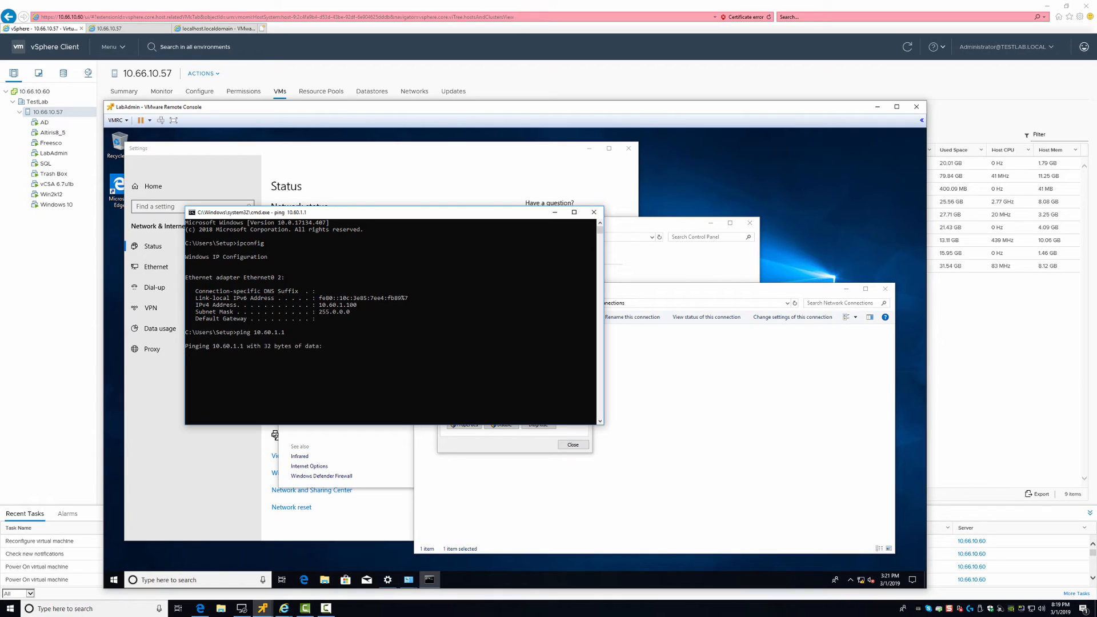
{"action": "key", "text": "ctrl+c"}
{"action": "key", "text": "Up"}
{"action": "key", "text": "BackSpace"}
{"action": "type", "text": "2"}
{"action": "key", "text": "Return"}
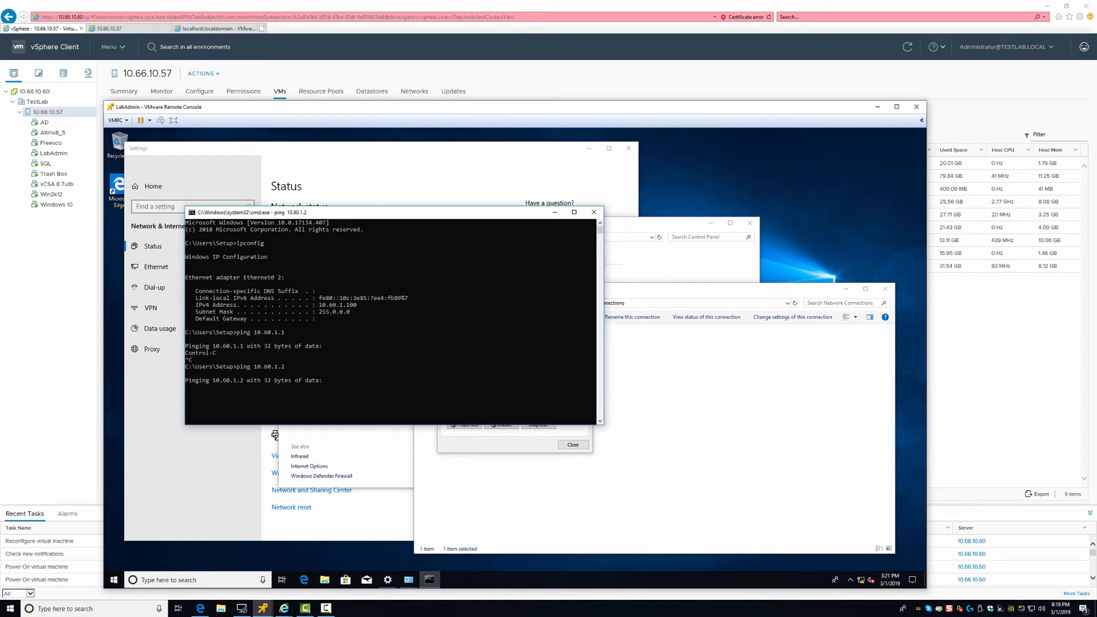
{"action": "key", "text": "ctrl+c"}
{"action": "key", "text": "Up"}
{"action": "key", "text": "BackSpace"}
{"action": "key", "text": "Return"}
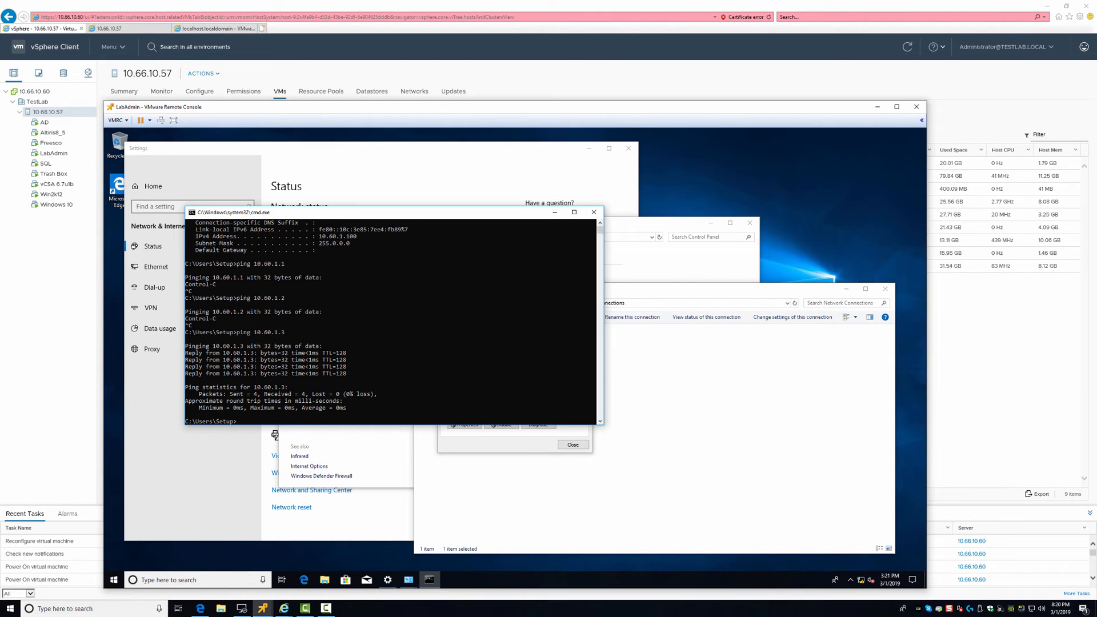
{"action": "right_click", "coordinate": [114, 579]}
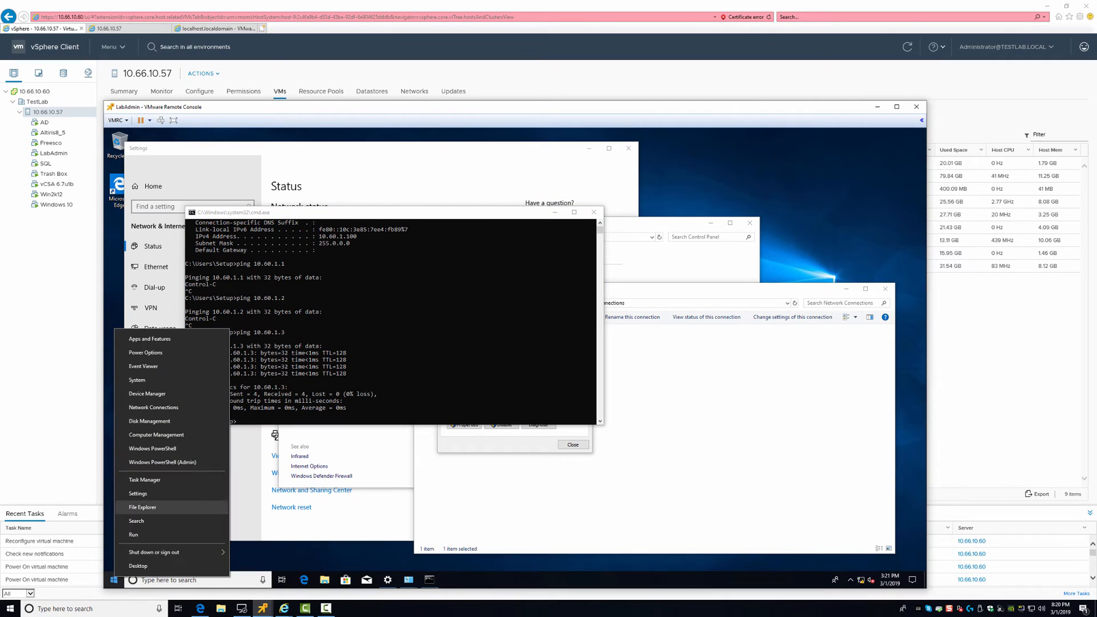
{"action": "left_click", "coordinate": [133, 535]}
{"action": "type", "text": "\\"}
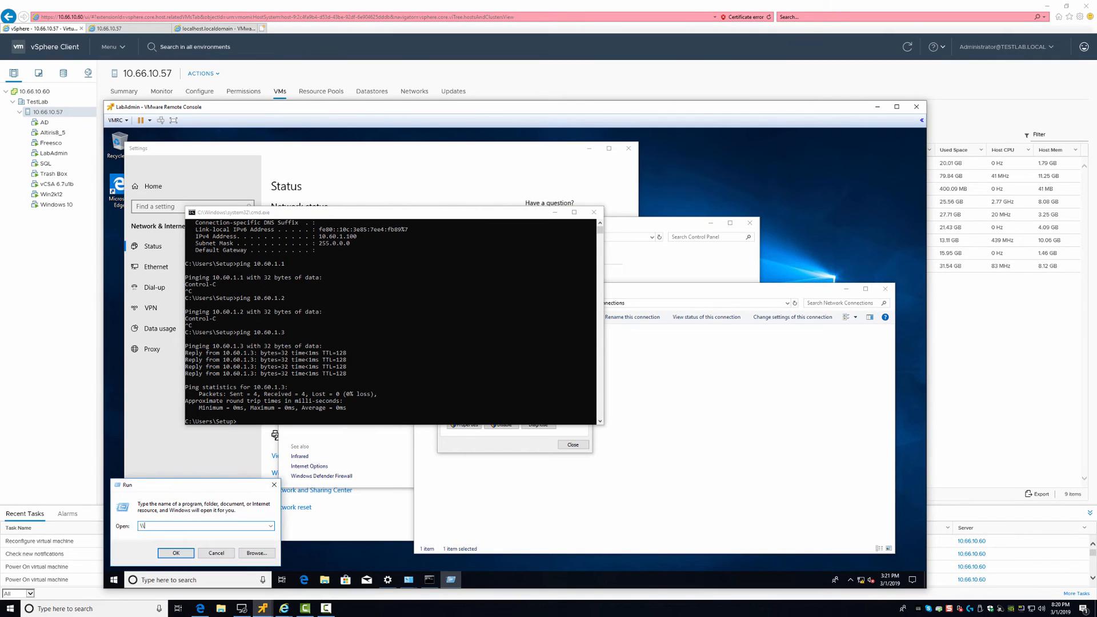
{"action": "type", "text": "10.60.1.5"}
{"action": "key", "text": "Return"}
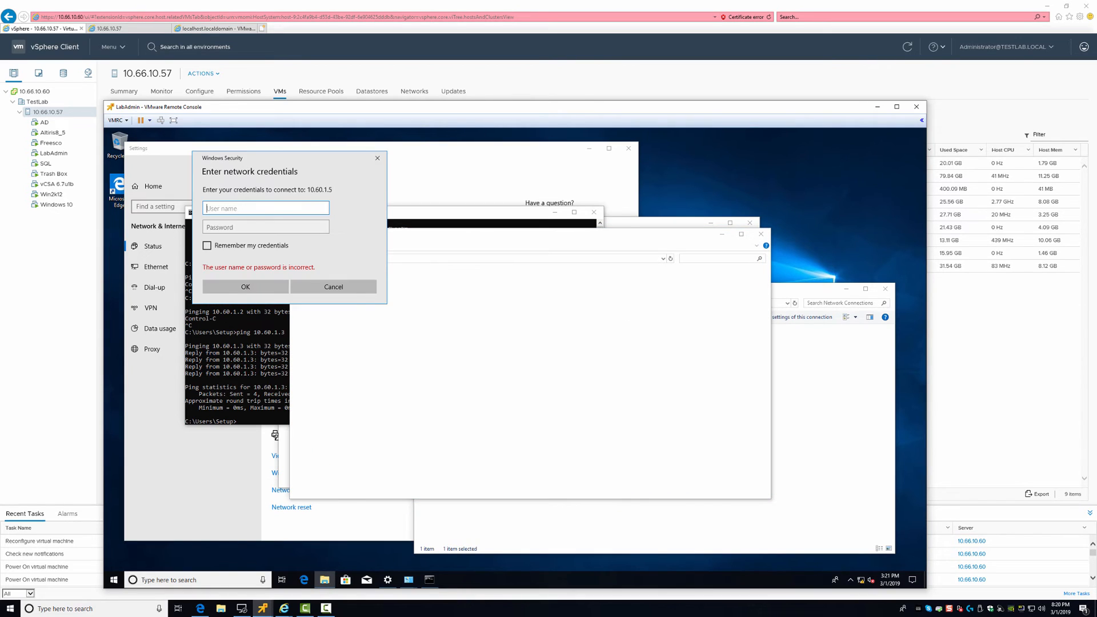
{"action": "type", "text": "riggsfamily\\jeff"}
{"action": "key", "text": "Tab"}
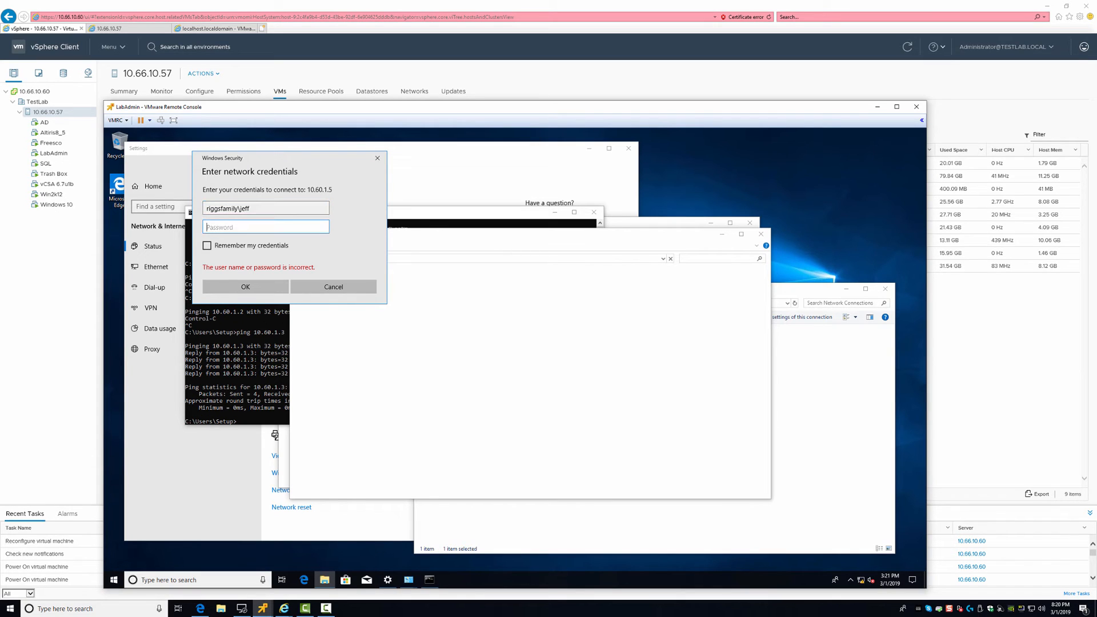
{"action": "type", "text": "*******"}
{"action": "key", "text": "Return"}
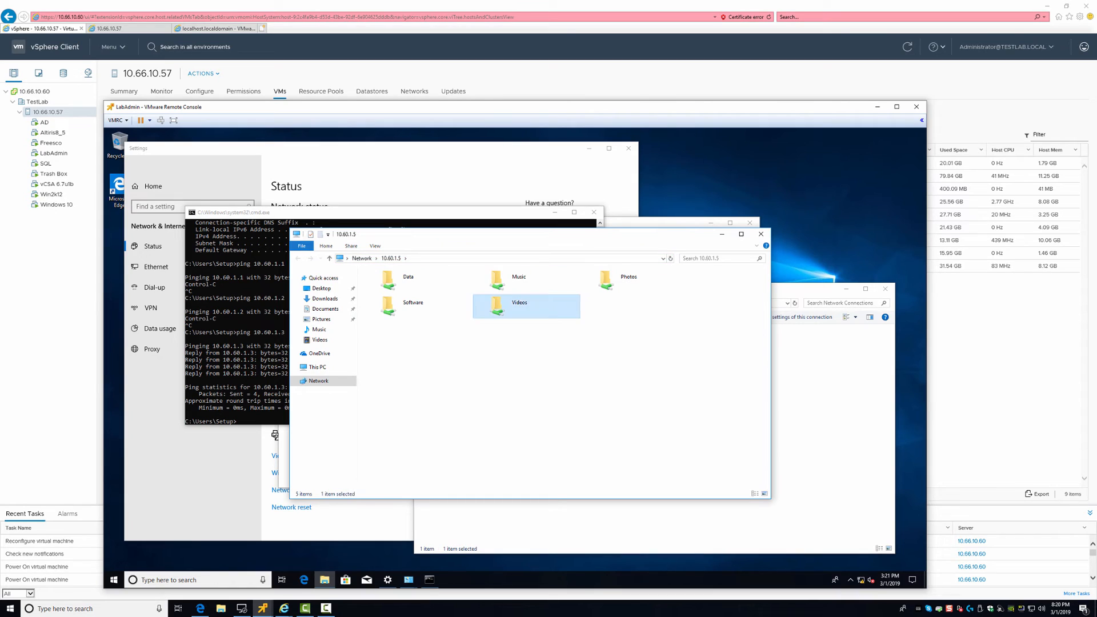
{"action": "double_click", "coordinate": [502, 309]}
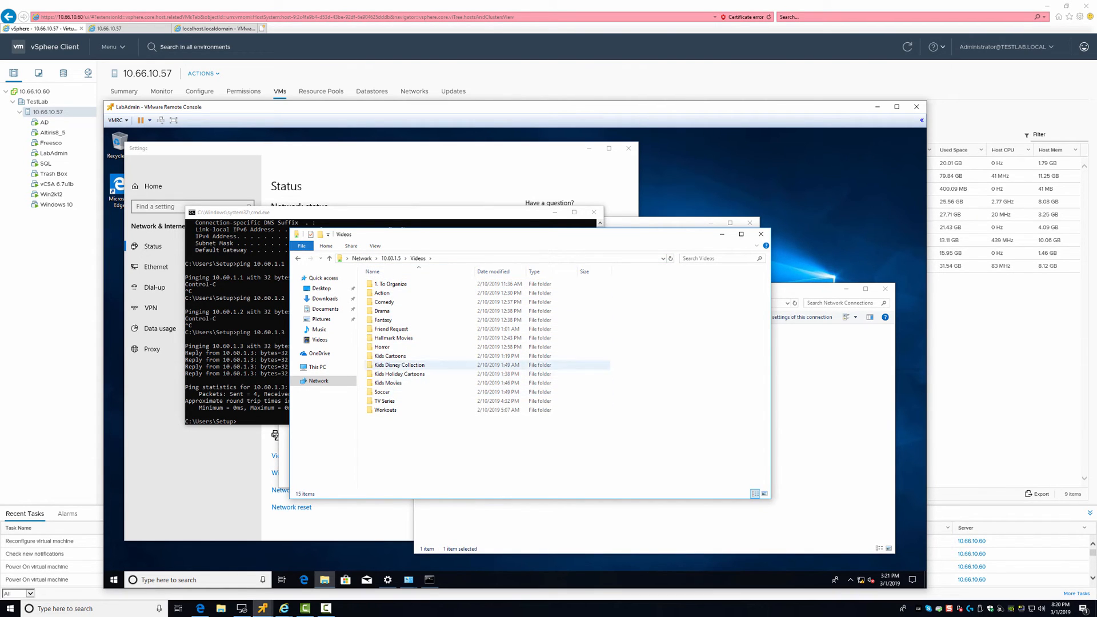
{"action": "double_click", "coordinate": [382, 293]}
{"action": "scroll", "coordinate": [400, 407], "scroll_direction": "down", "scroll_amount": 15}
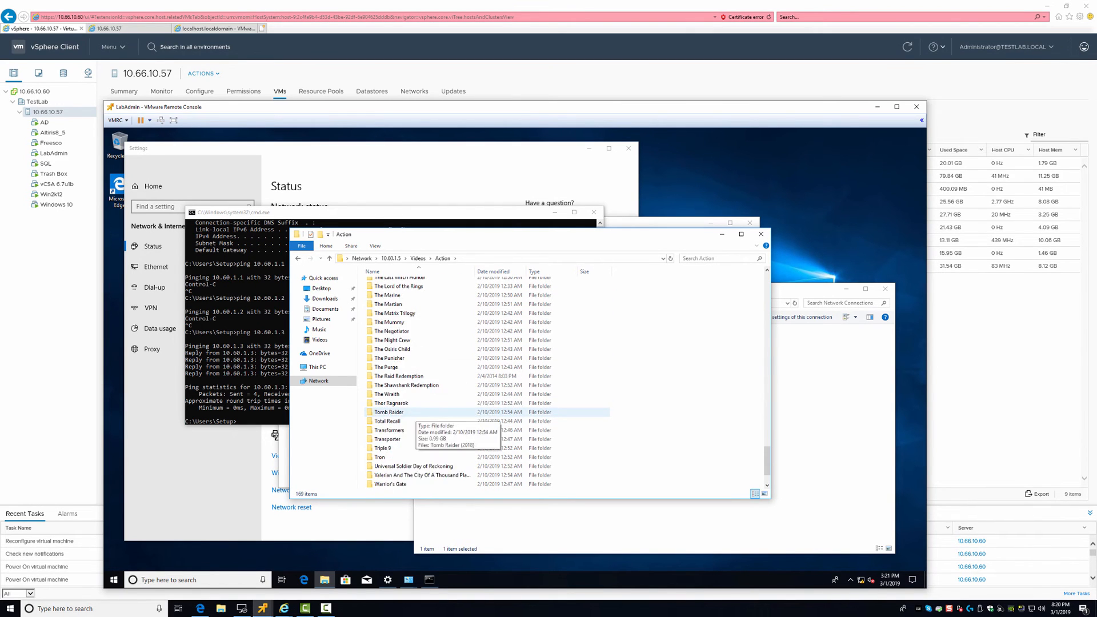
{"action": "scroll", "coordinate": [400, 407], "scroll_direction": "down", "scroll_amount": 2}
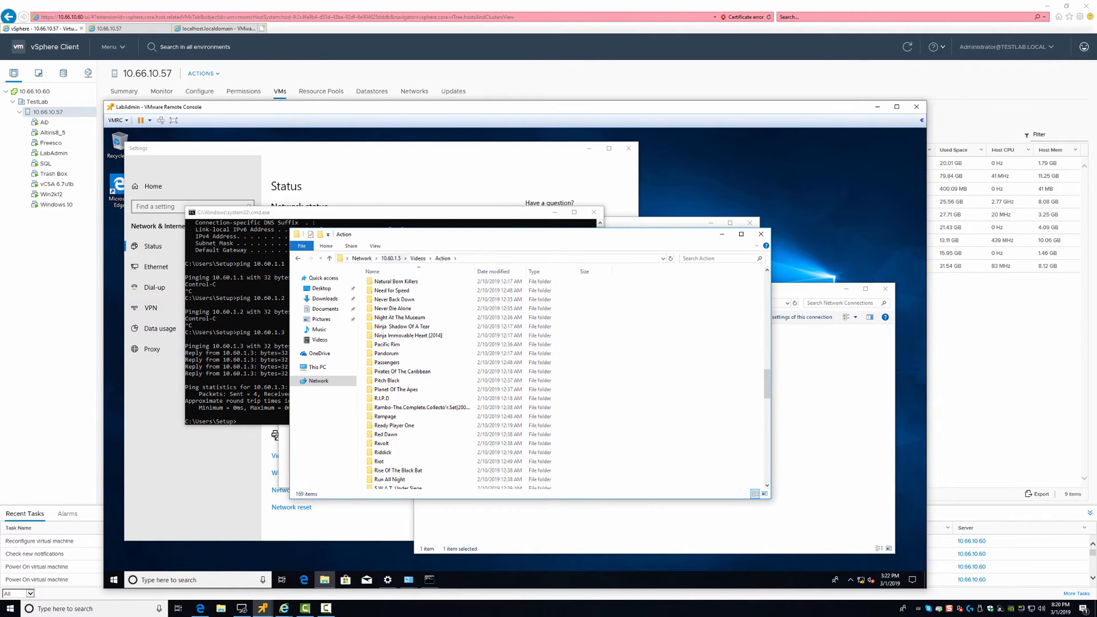
{"action": "left_click", "coordinate": [418, 259]}
{"action": "left_click", "coordinate": [761, 234]}
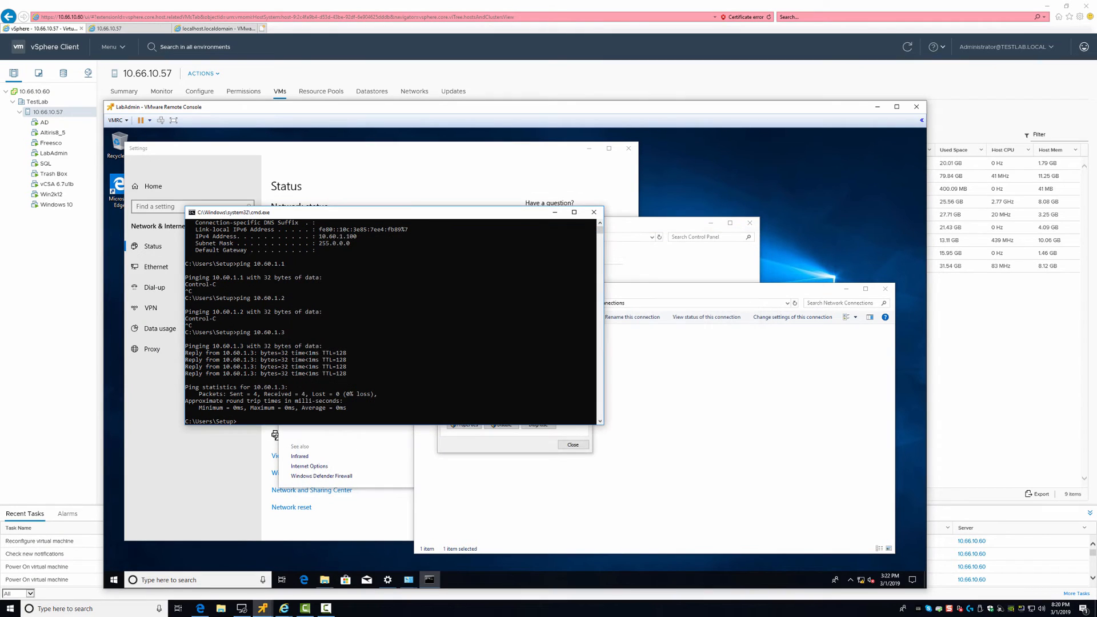
Close the Command Prompt, adapter status, Network Connections and network settings windows
{"action": "left_click", "coordinate": [386, 325]}
{"action": "left_click", "coordinate": [594, 212]}
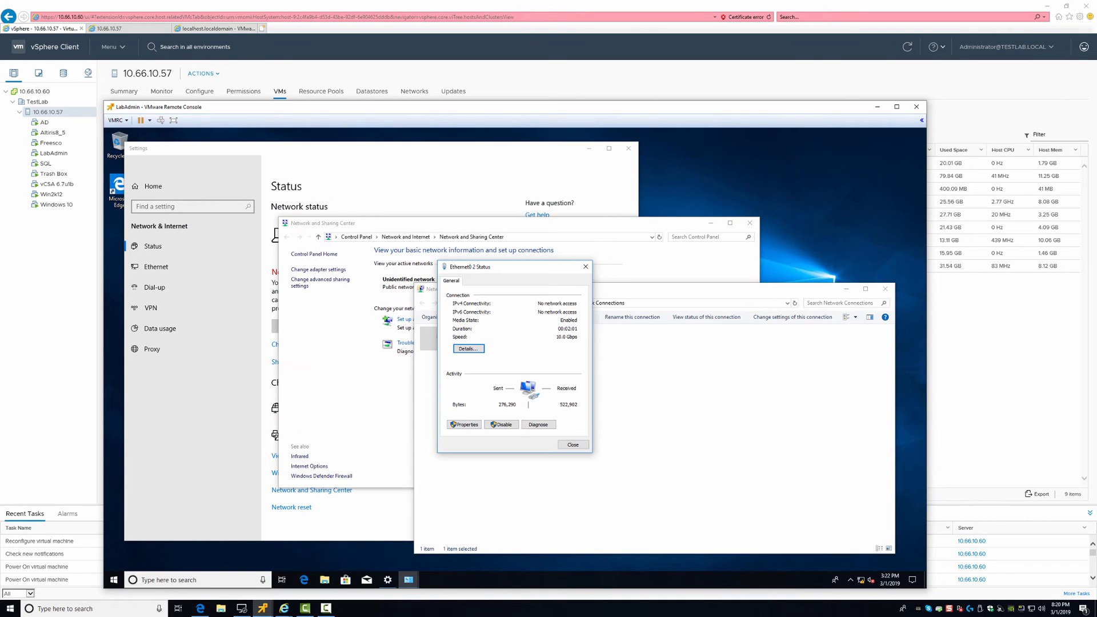
{"action": "left_click", "coordinate": [573, 444]}
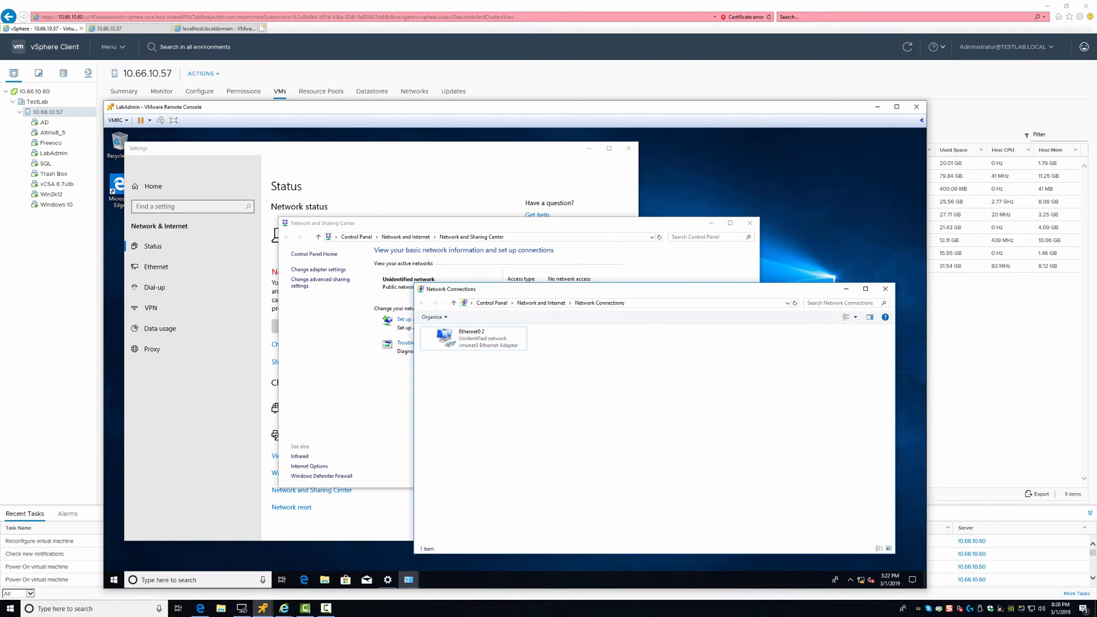
{"action": "left_click", "coordinate": [885, 288]}
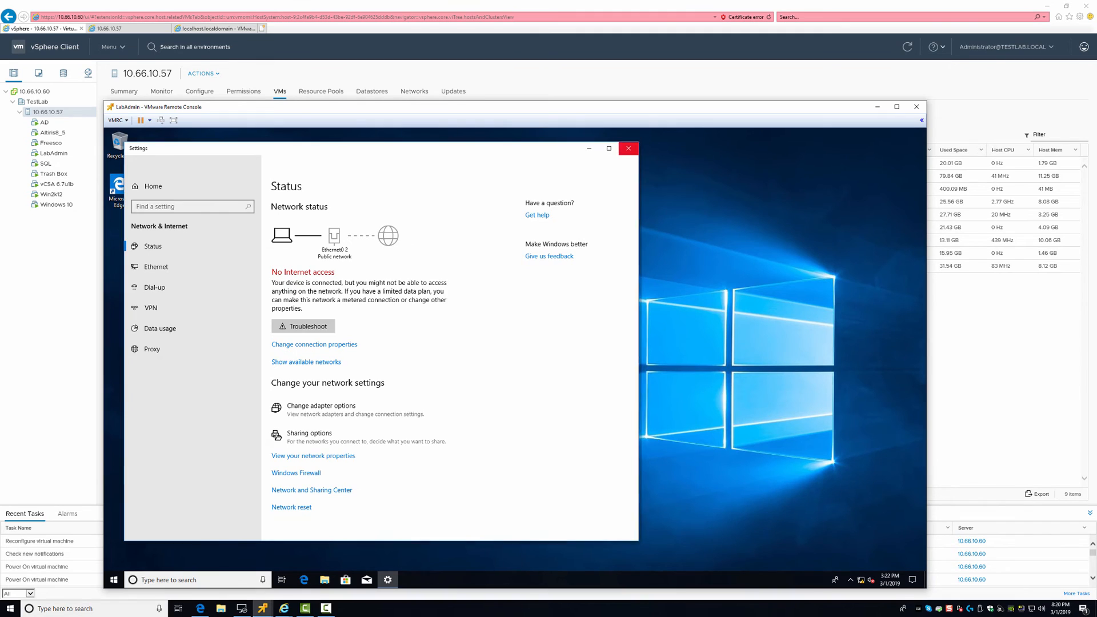
{"action": "left_click", "coordinate": [628, 148]}
Open the \\10.60.1.5 share and browse into its Software folder
{"action": "key", "text": "super+r"}
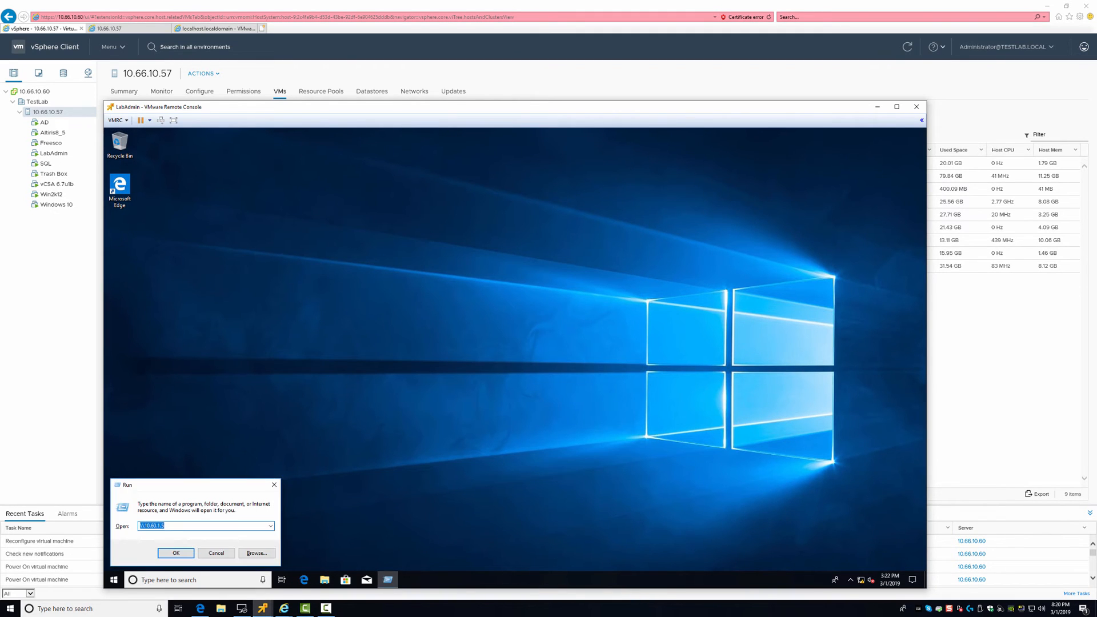
{"action": "key", "text": "Return"}
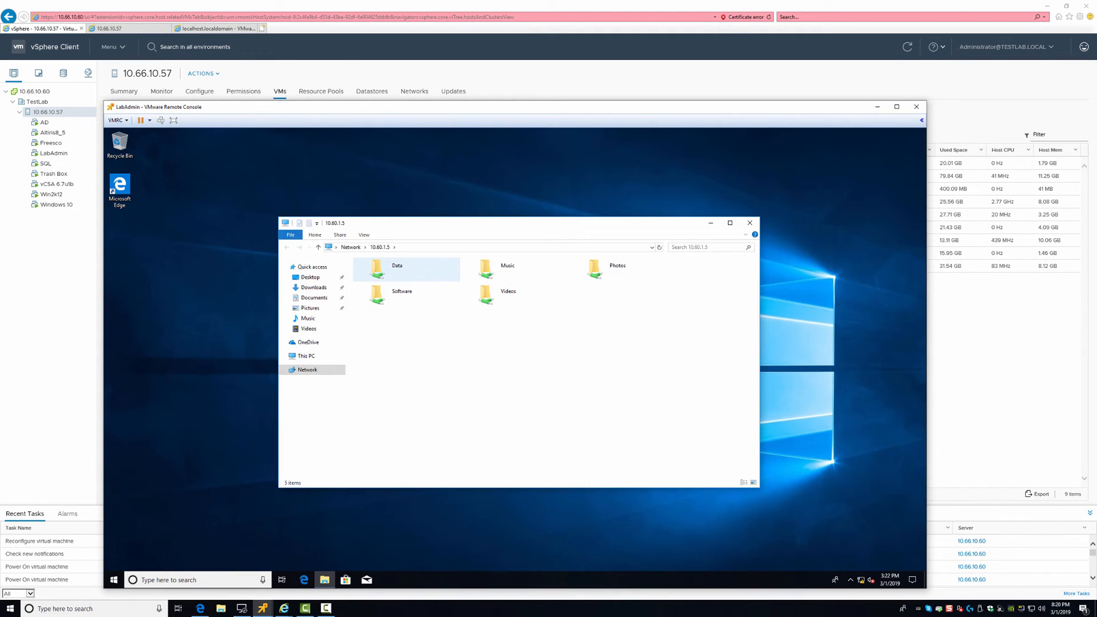
{"action": "key", "text": "Down"}
{"action": "key", "text": "Right"}
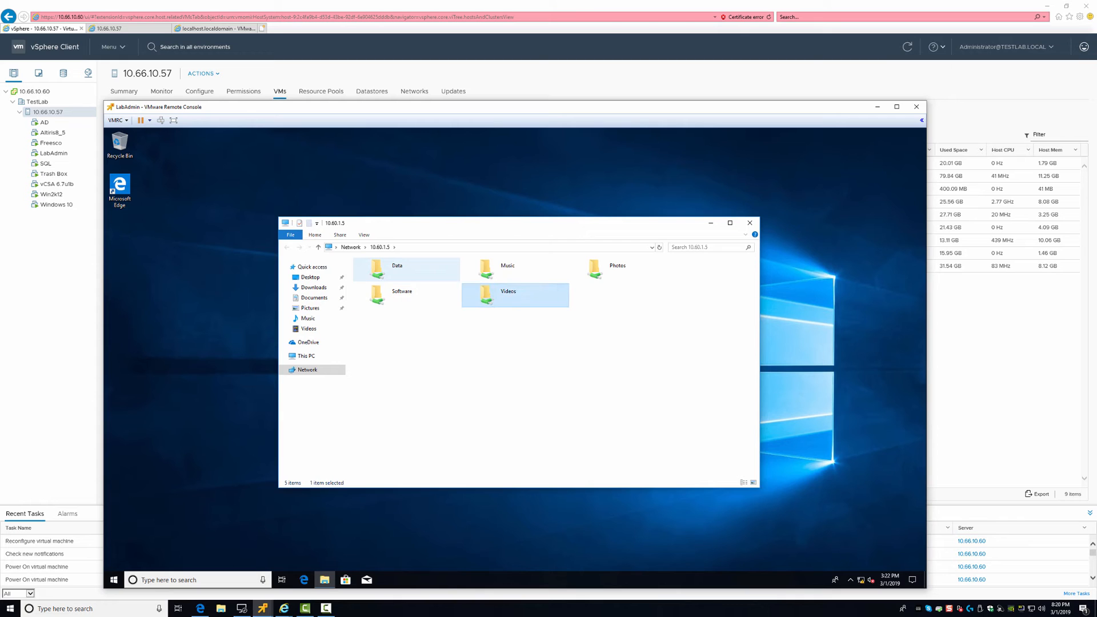
{"action": "key", "text": "Left"}
{"action": "key", "text": "Return"}
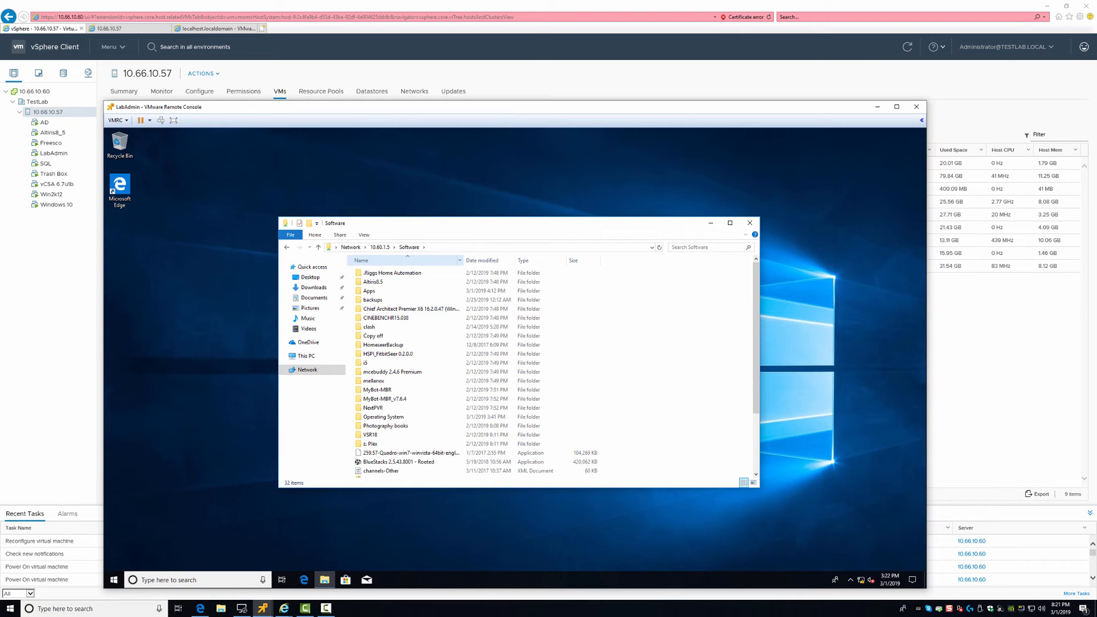
{"action": "key", "text": "Down"}
{"action": "key", "text": "Down"}
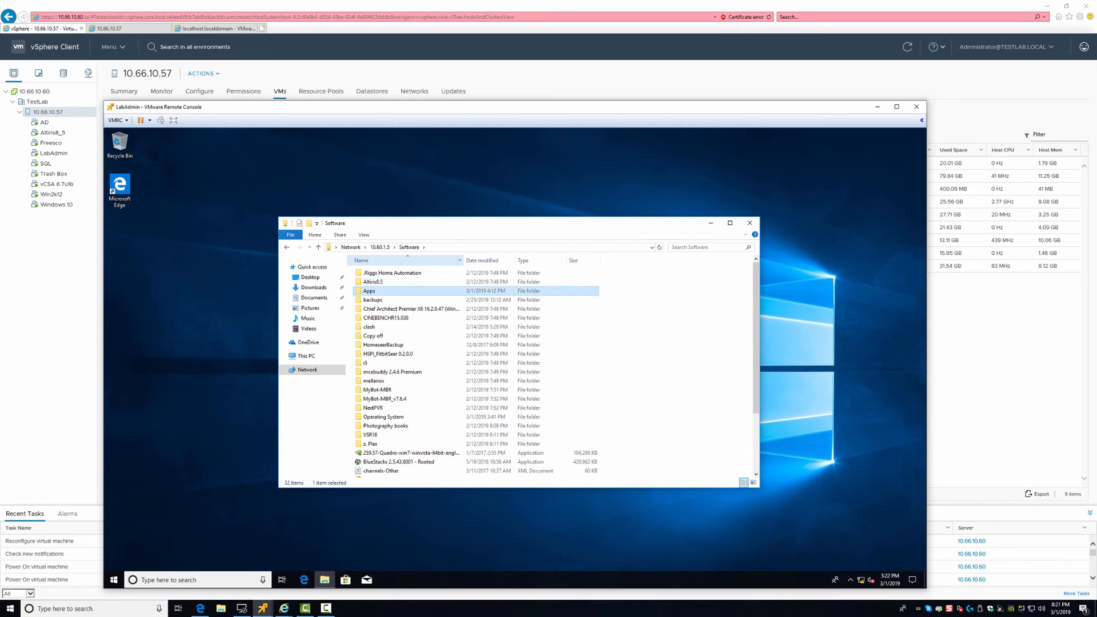
{"action": "key", "text": "Down"}
{"action": "key", "text": "Down"}
{"action": "key", "text": "Down"}
{"action": "key", "text": "Down"}
{"action": "key", "text": "Up"}
{"action": "key", "text": "Up"}
{"action": "key", "text": "Up"}
{"action": "key", "text": "Up"}
{"action": "key", "text": "Return"}
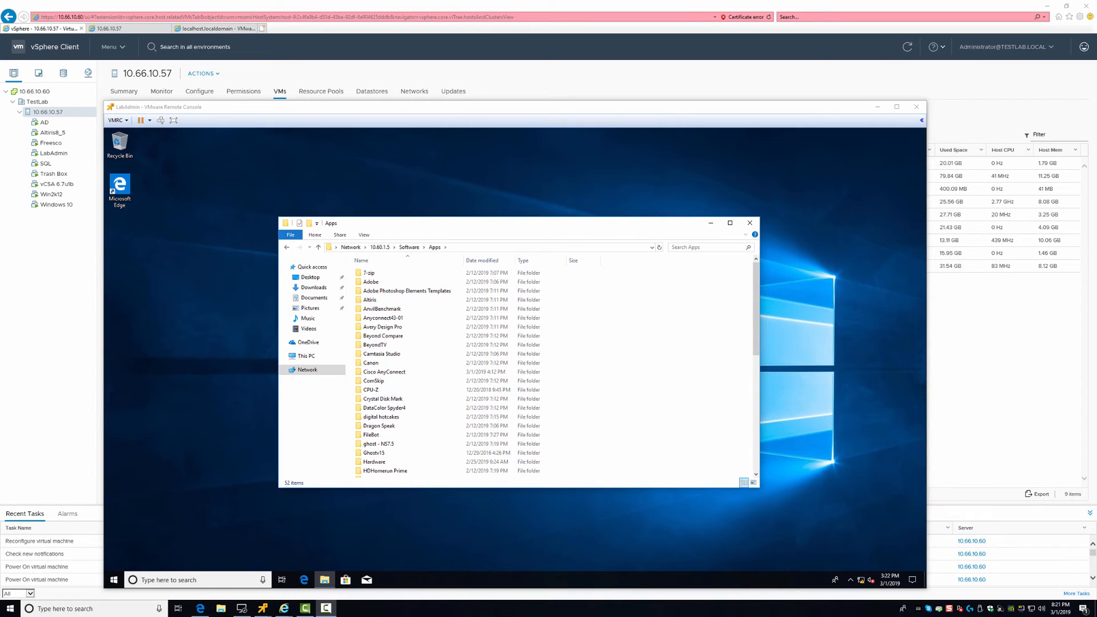
Open Software > Operating System > Macintosh on the share
{"action": "left_click", "coordinate": [409, 247]}
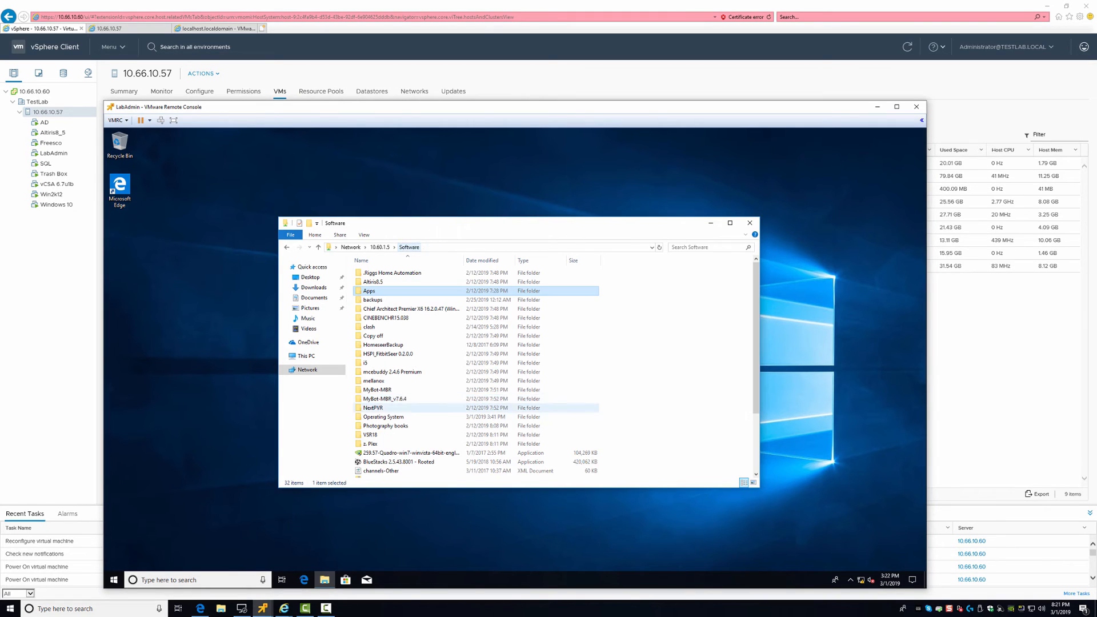
{"action": "double_click", "coordinate": [382, 417]}
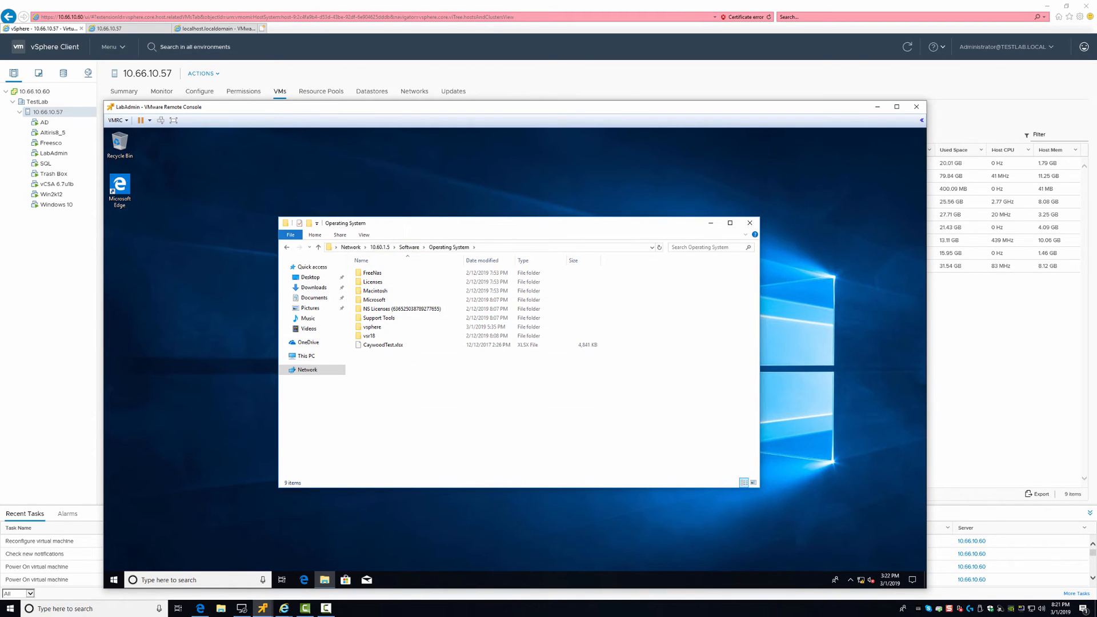
{"action": "left_click", "coordinate": [375, 291]}
{"action": "double_click", "coordinate": [375, 290]}
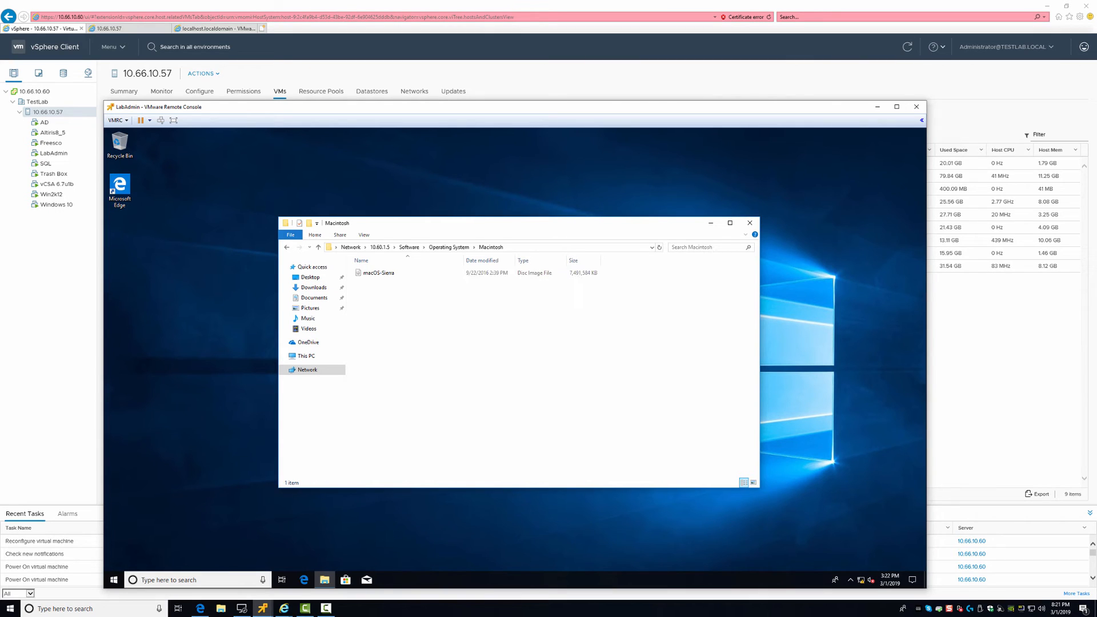
{"action": "left_click_drag", "start_coordinate": [378, 273], "coordinate": [257, 280]}
{"action": "left_click", "coordinate": [567, 357]}
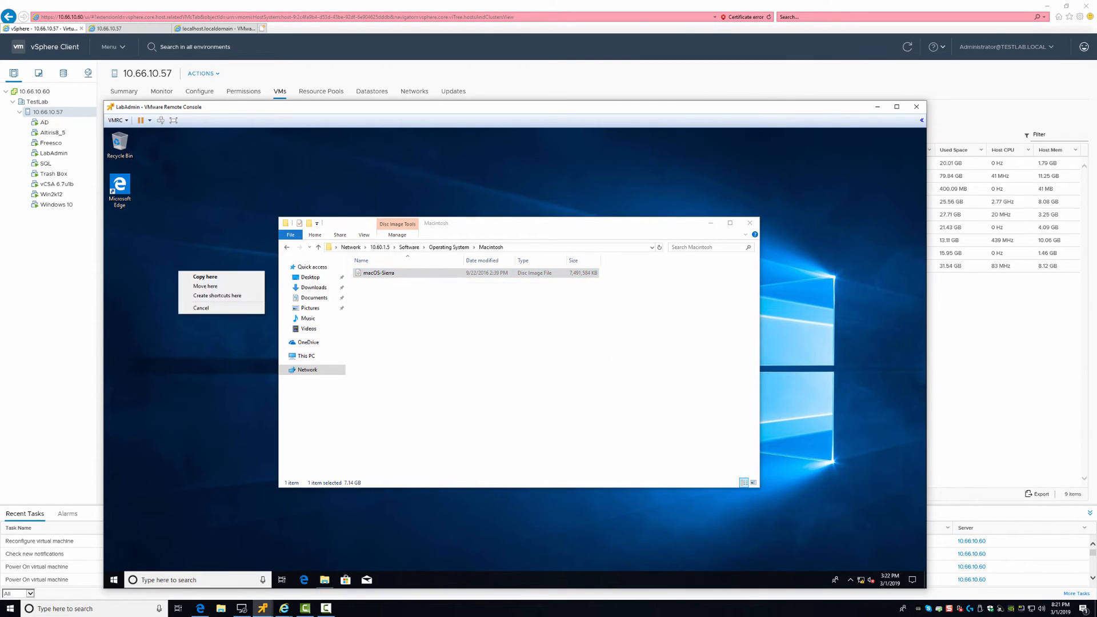
{"action": "left_click", "coordinate": [220, 276]}
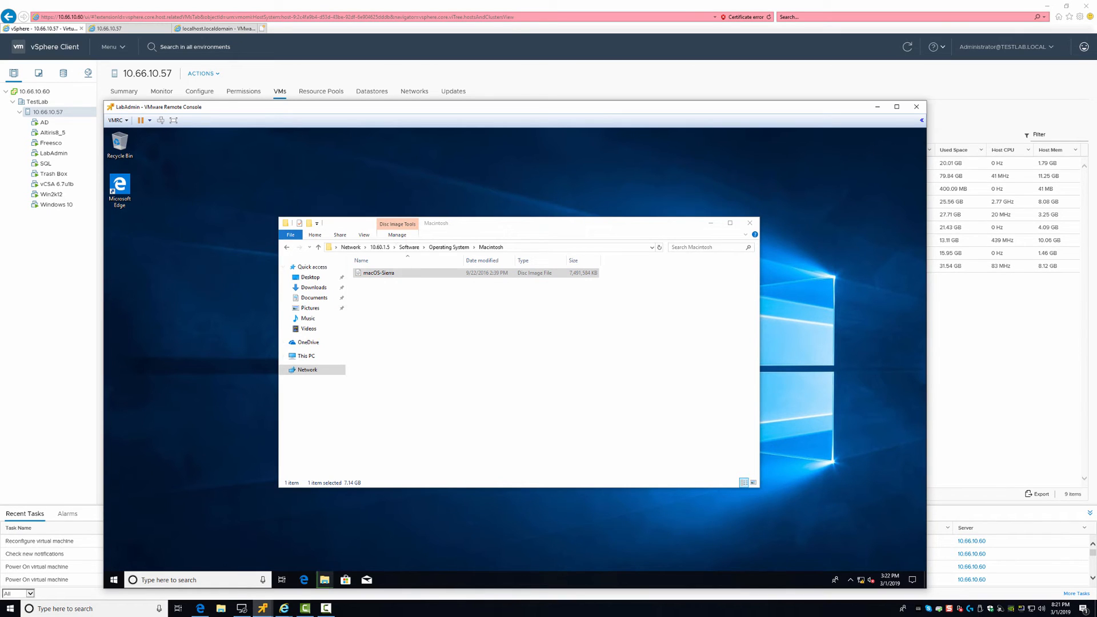
{"action": "right_click", "coordinate": [556, 322]}
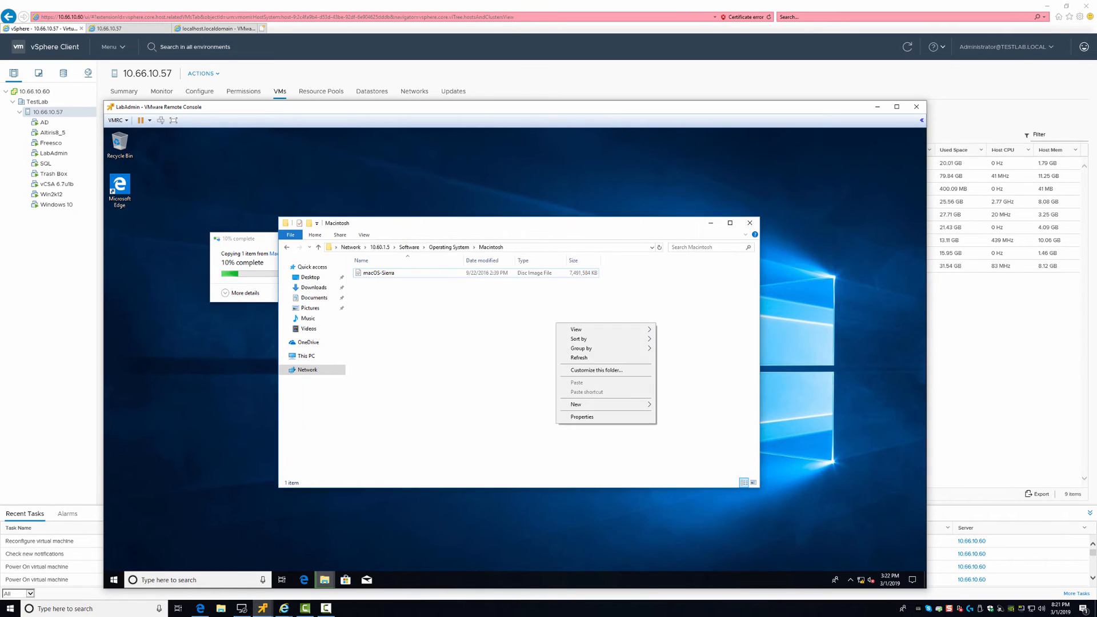
{"action": "left_click", "coordinate": [240, 292]}
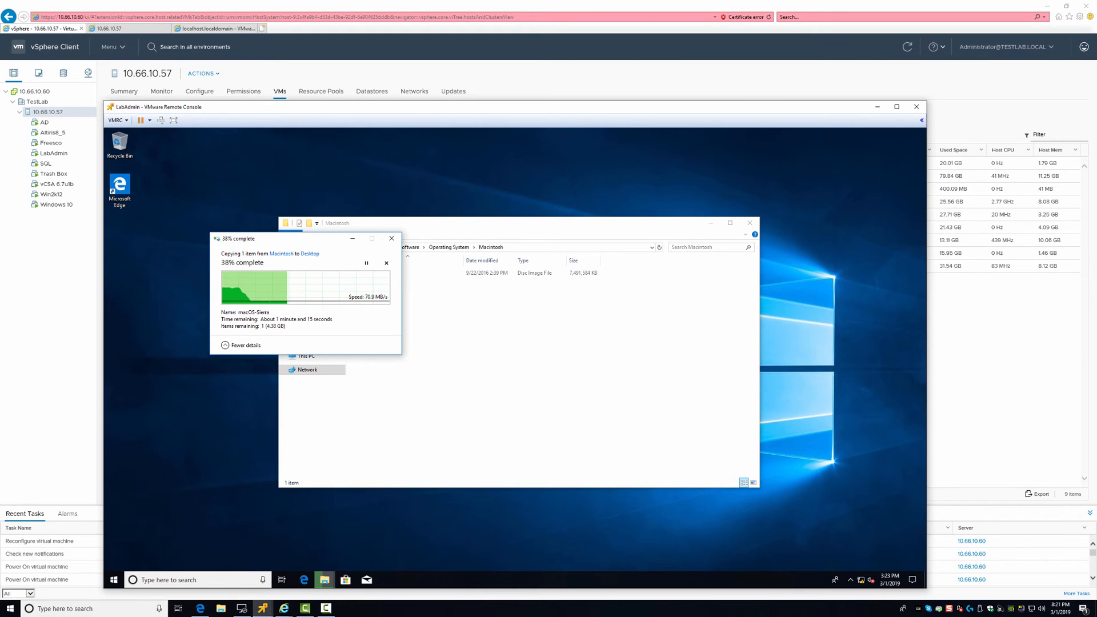
{"action": "left_click_drag", "start_coordinate": [257, 238], "coordinate": [714, 149]}
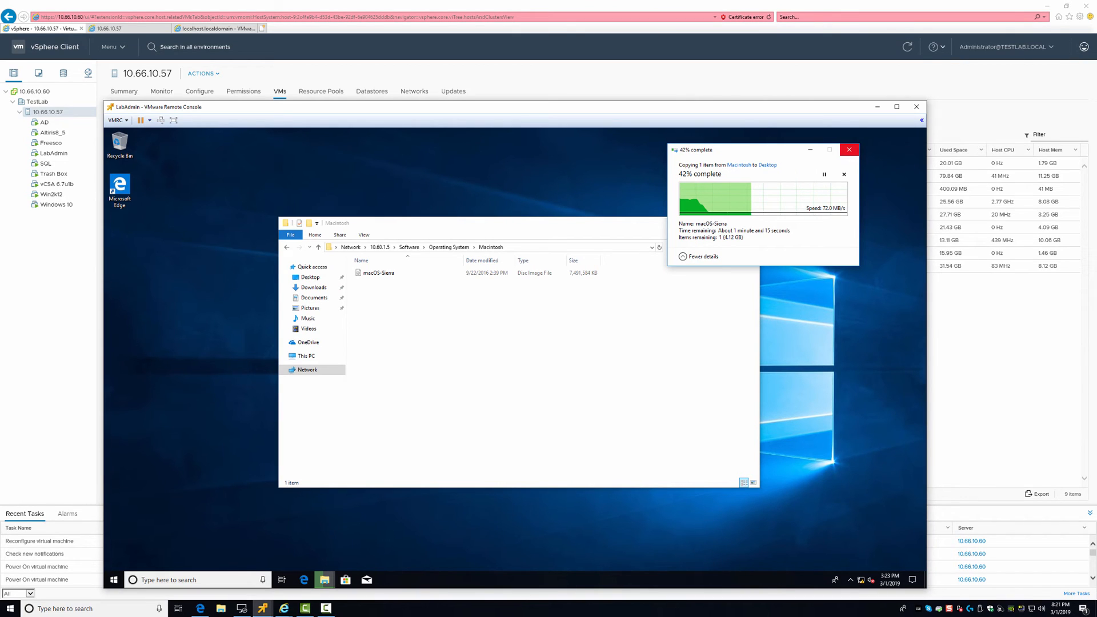
{"action": "left_click", "coordinate": [844, 175]}
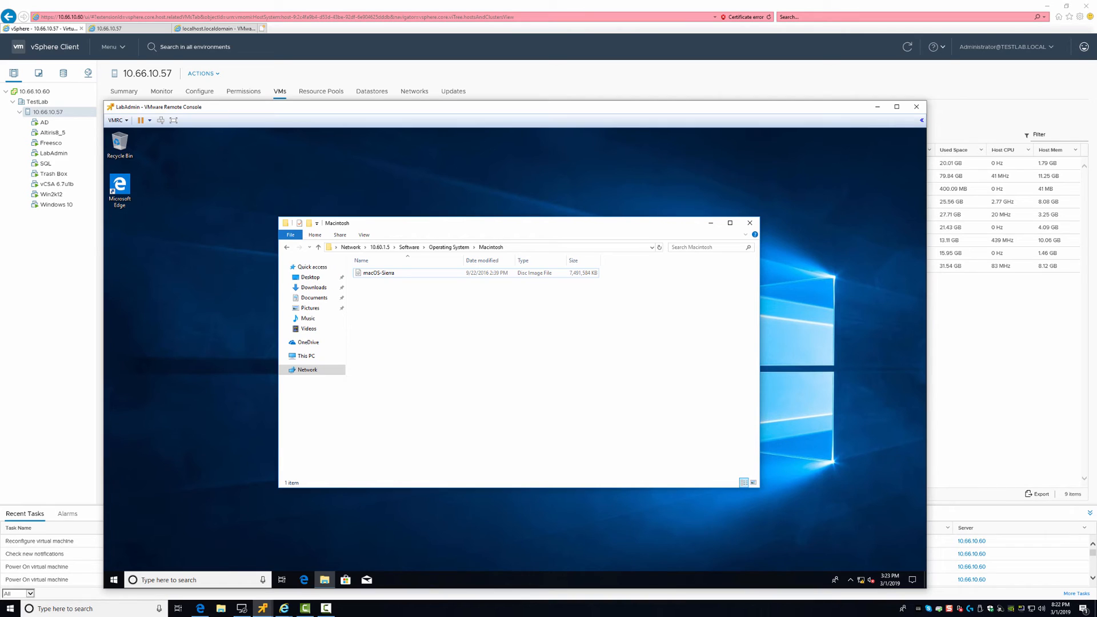
{"action": "key", "text": "super+r"}
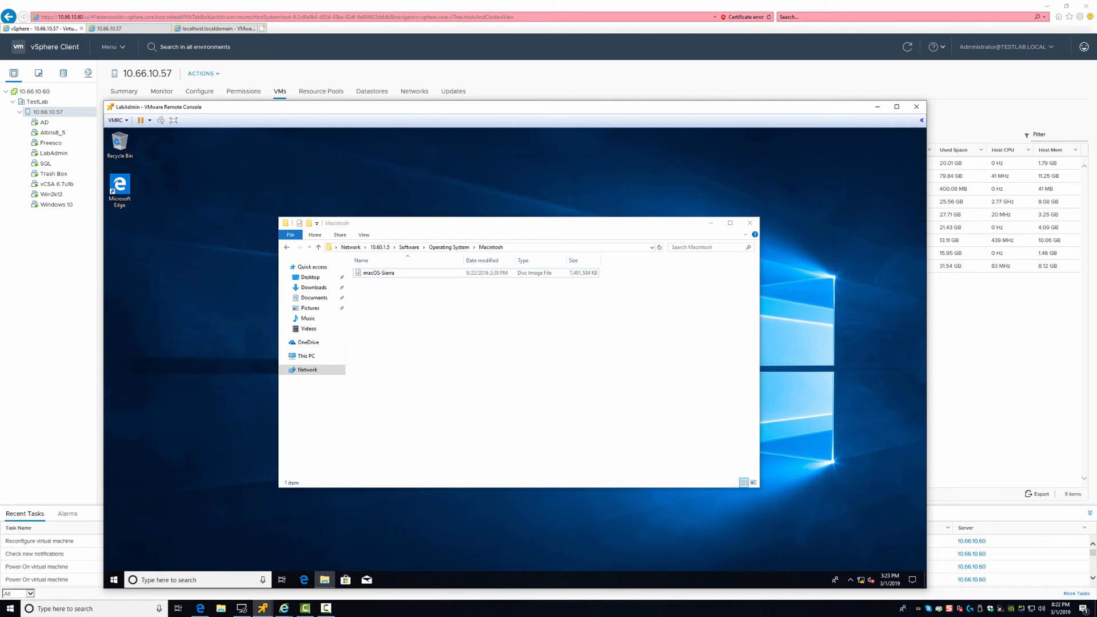
{"action": "key", "text": "Escape"}
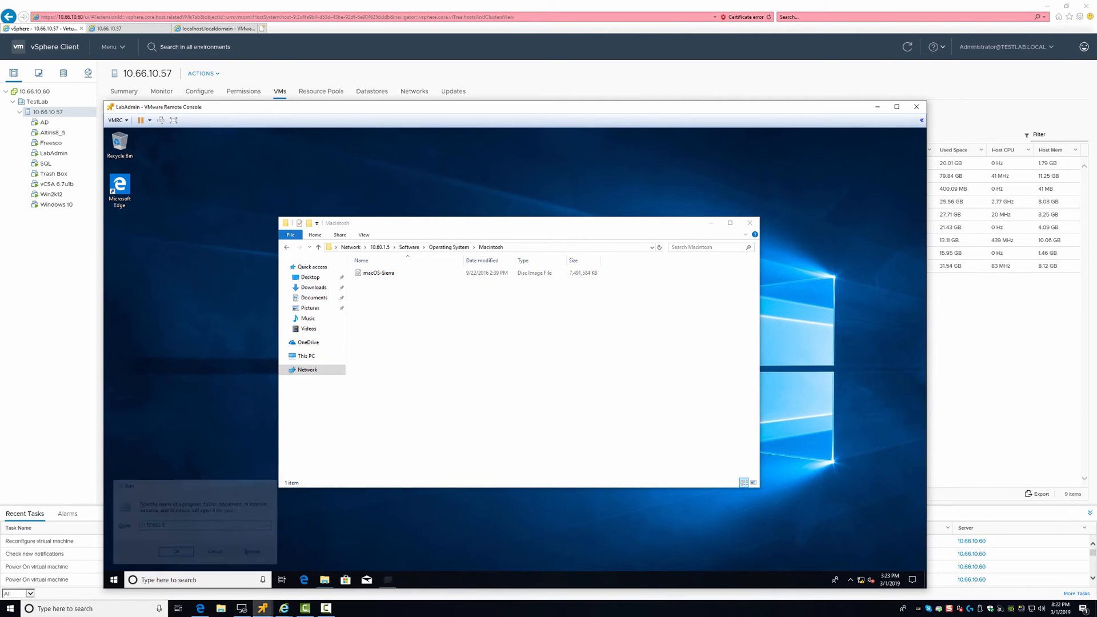
{"action": "key", "text": "super+x"}
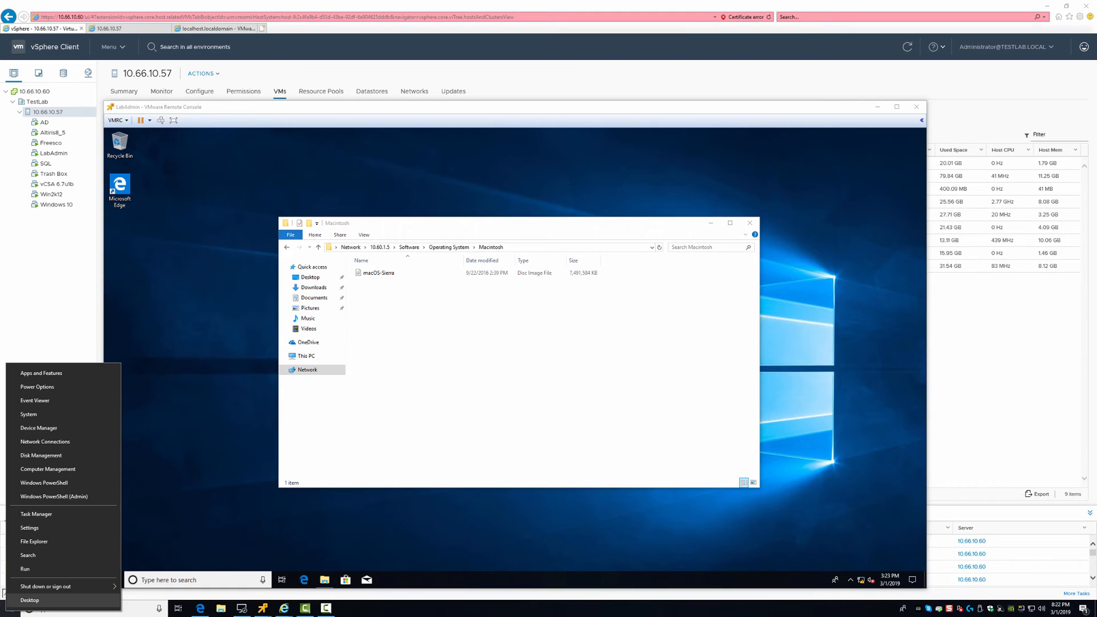
On the host, open the Software folder of the 10.60.1.5 share
{"action": "key", "text": "super"}
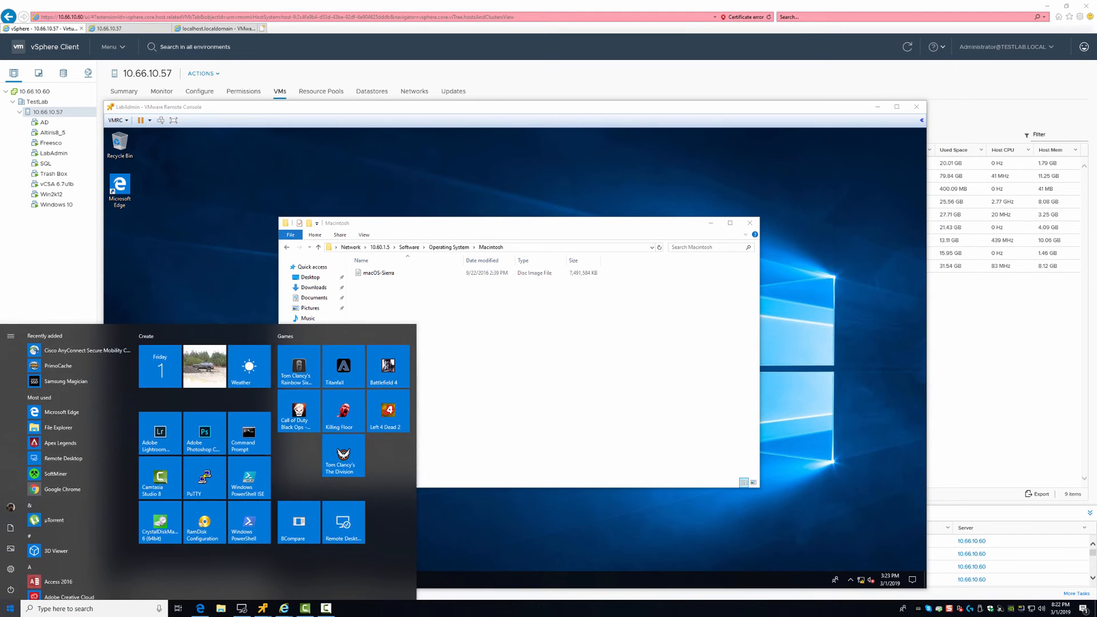
{"action": "key", "text": "Escape"}
{"action": "key", "text": "super+r"}
{"action": "type", "text": "\\"}
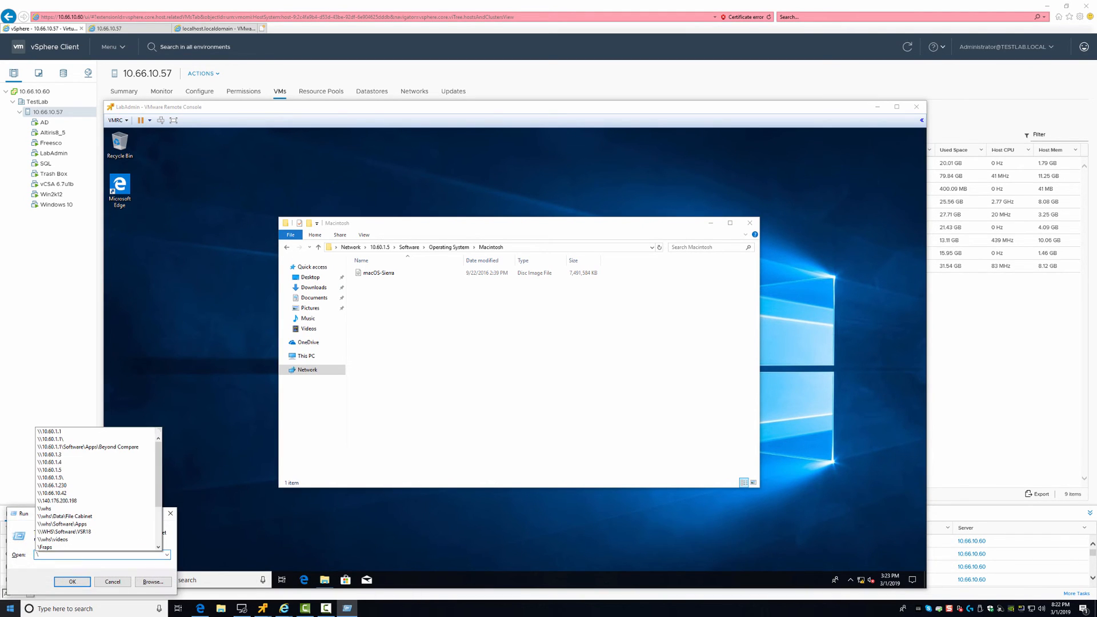
{"action": "key", "text": "Down"}
{"action": "key", "text": "Down"}
{"action": "key", "text": "Down"}
{"action": "key", "text": "Down"}
{"action": "key", "text": "Down"}
{"action": "key", "text": "Down"}
{"action": "key", "text": "Return"}
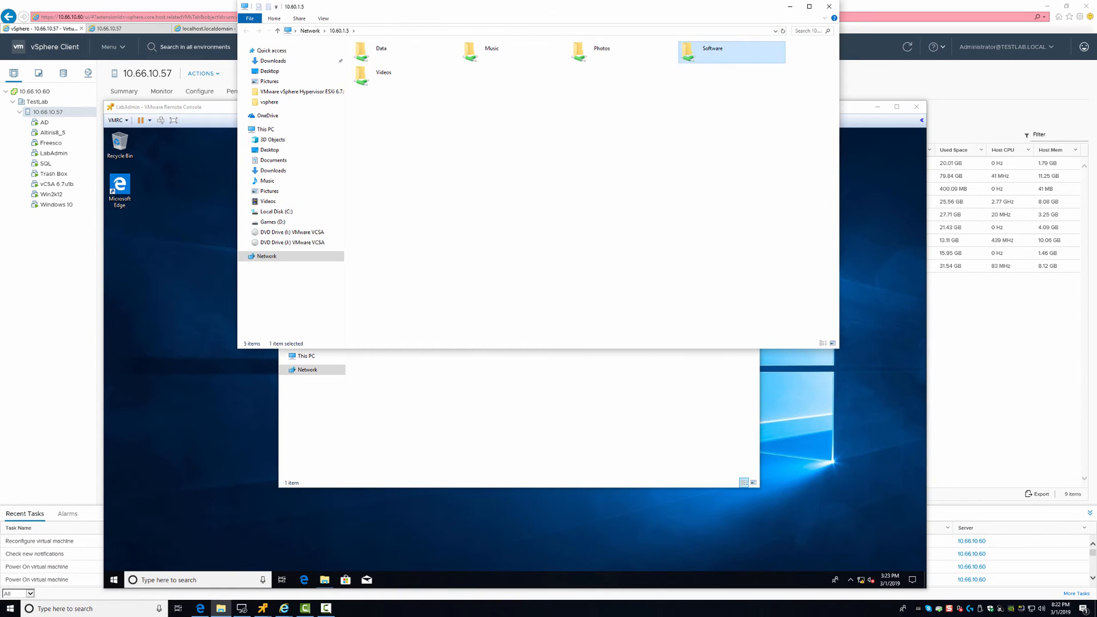
{"action": "double_click", "coordinate": [689, 51]}
{"action": "scroll", "coordinate": [400, 297], "scroll_direction": "down", "scroll_amount": 1}
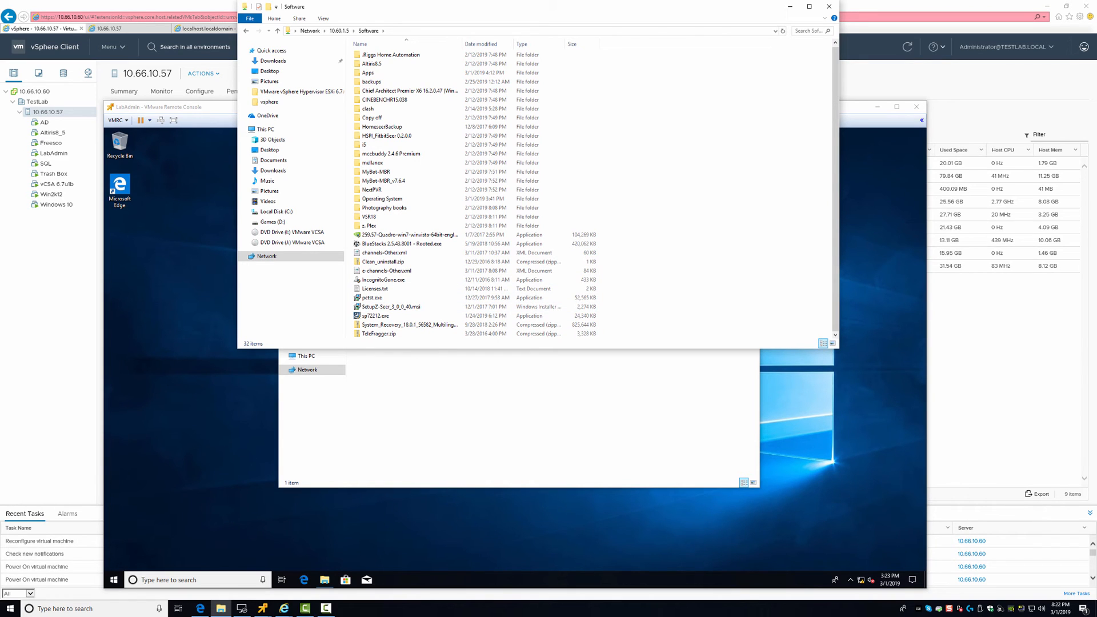
Open a second File Explorer window on the Desktop folder beside it
{"action": "key", "text": "super+e"}
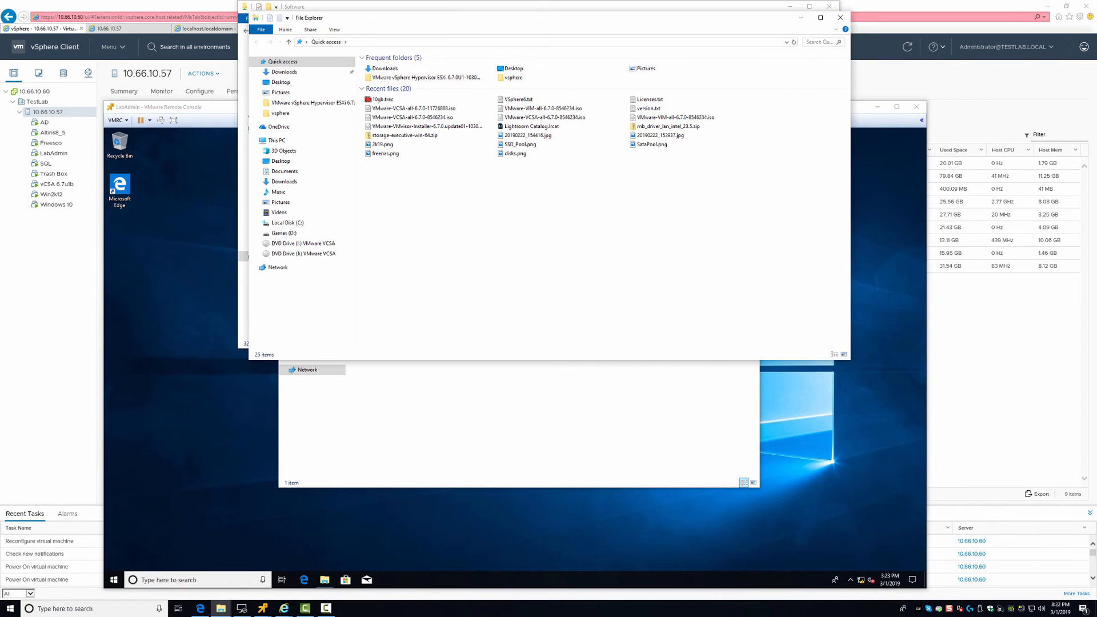
{"action": "left_click", "coordinate": [280, 82]}
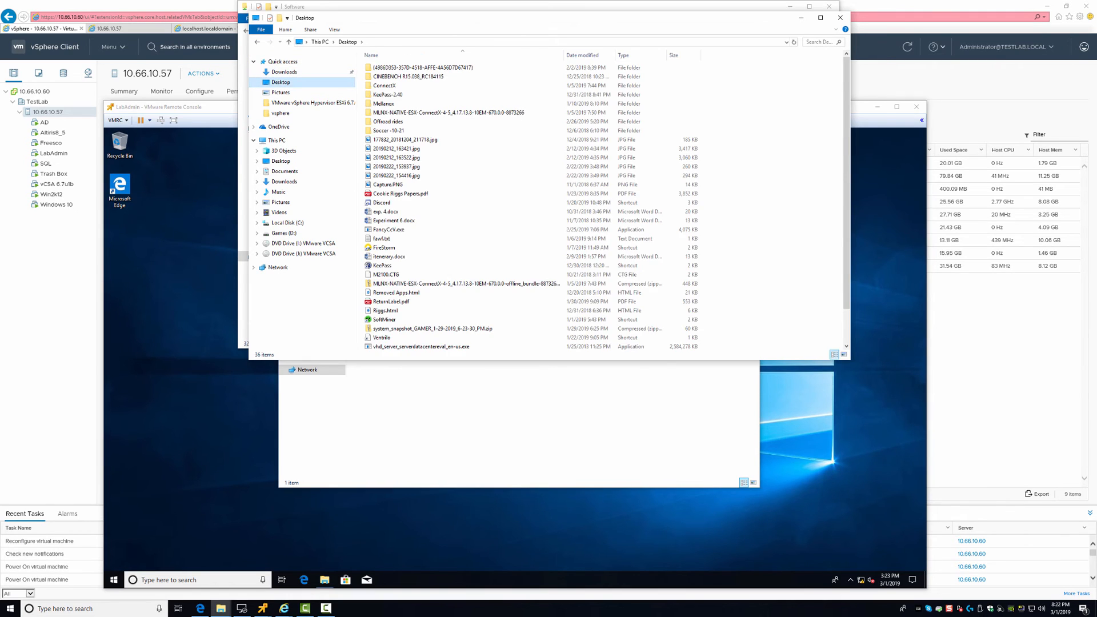
{"action": "left_click_drag", "start_coordinate": [371, 21], "coordinate": [559, 203]}
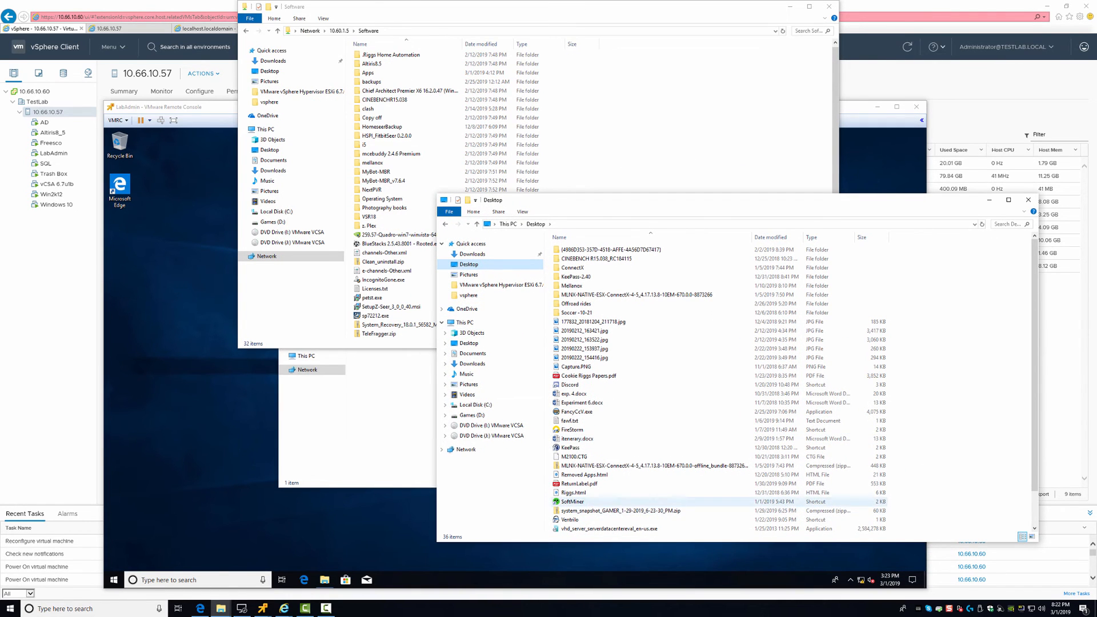
{"action": "scroll", "coordinate": [677, 503], "scroll_direction": "down", "scroll_amount": 2}
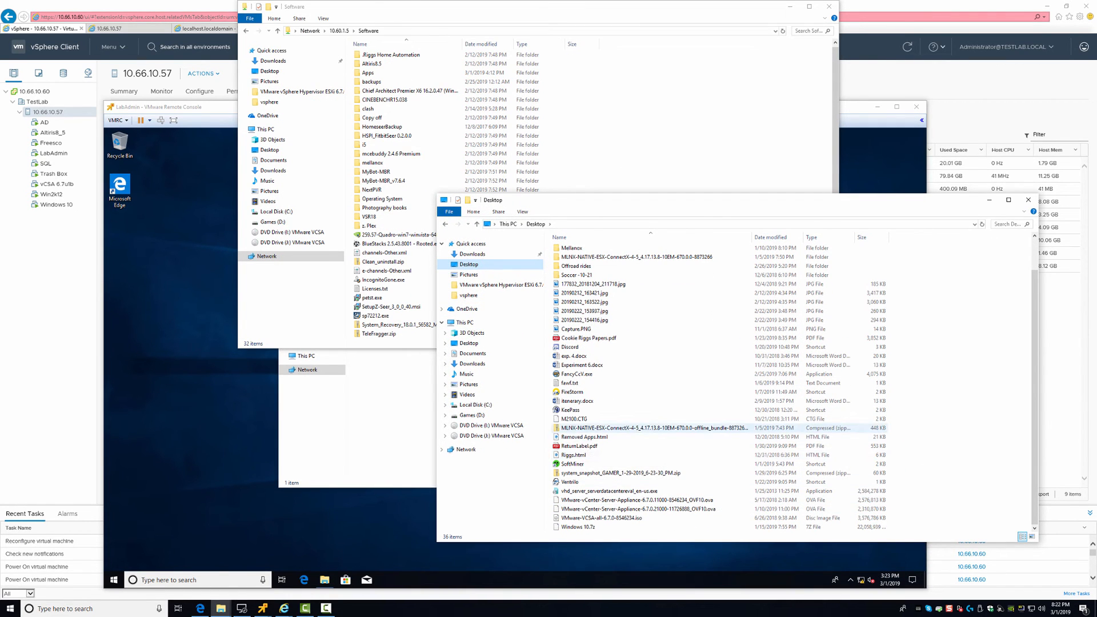
Copy Windows 10.7z from the Desktop into the Software share, then close the Software window
{"action": "left_click", "coordinate": [629, 428]}
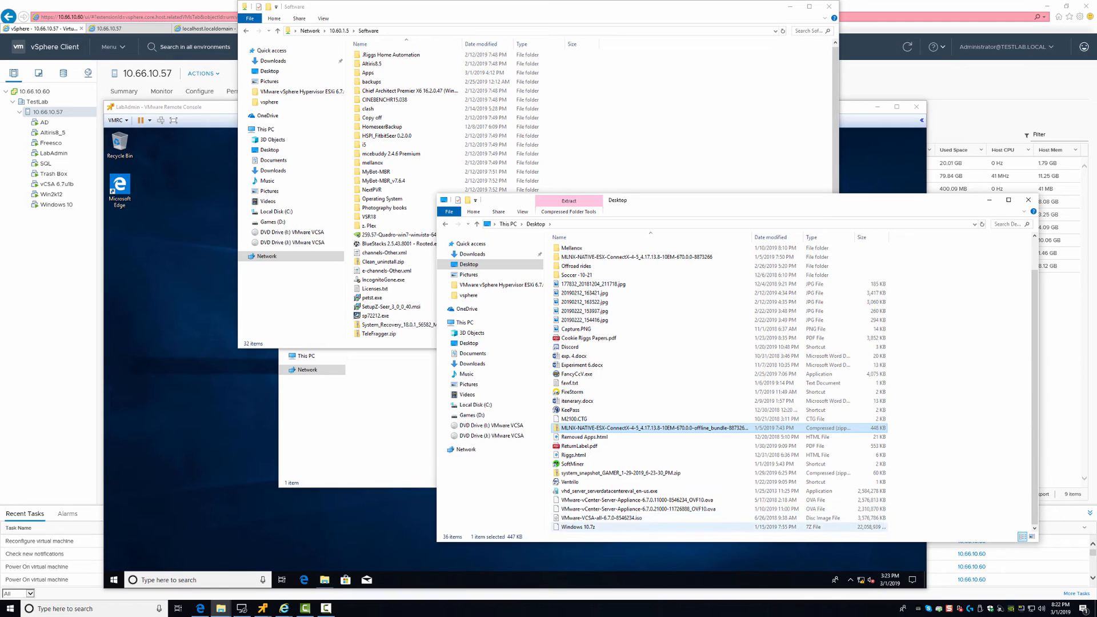
{"action": "left_click", "coordinate": [578, 527]}
{"action": "left_click_drag", "start_coordinate": [579, 527], "coordinate": [440, 275]}
{"action": "left_click_drag", "start_coordinate": [608, 202], "coordinate": [876, 190]}
{"action": "left_click_drag", "start_coordinate": [846, 515], "coordinate": [658, 300]}
{"action": "left_click", "coordinate": [682, 304]}
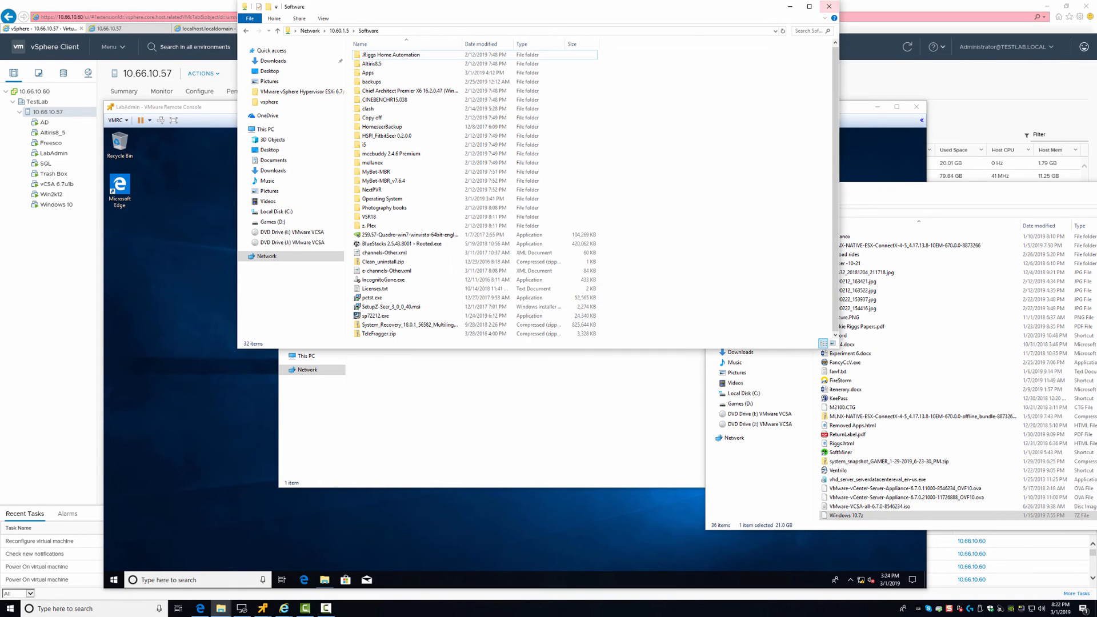
{"action": "left_click", "coordinate": [829, 6]}
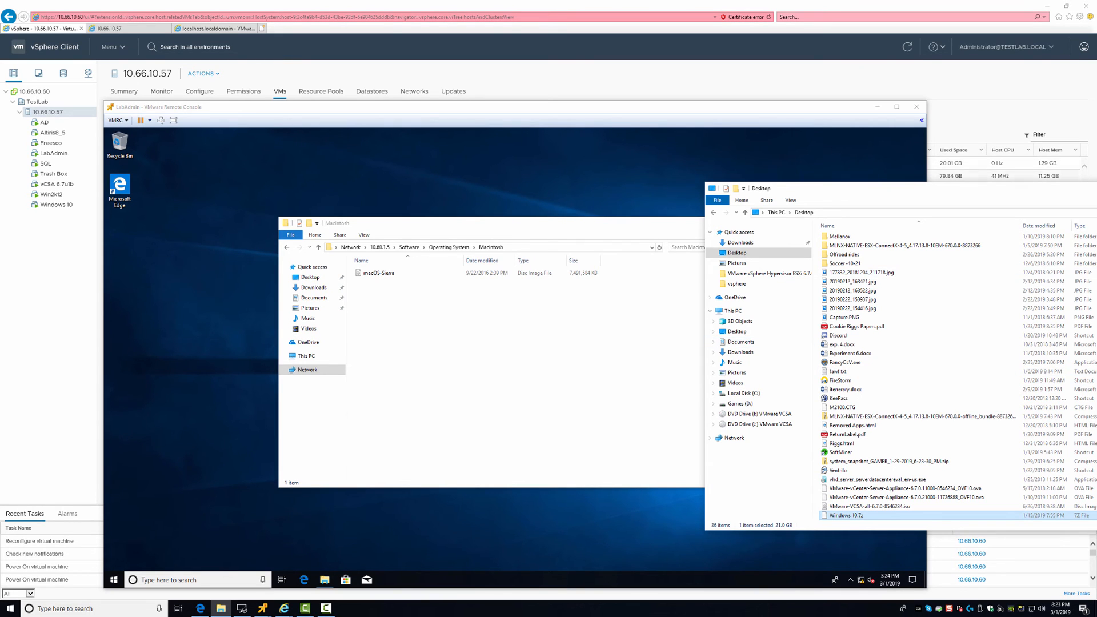
Close the Desktop and Macintosh folder windows on LabAdmin
{"action": "left_click_drag", "start_coordinate": [935, 191], "coordinate": [640, 181]}
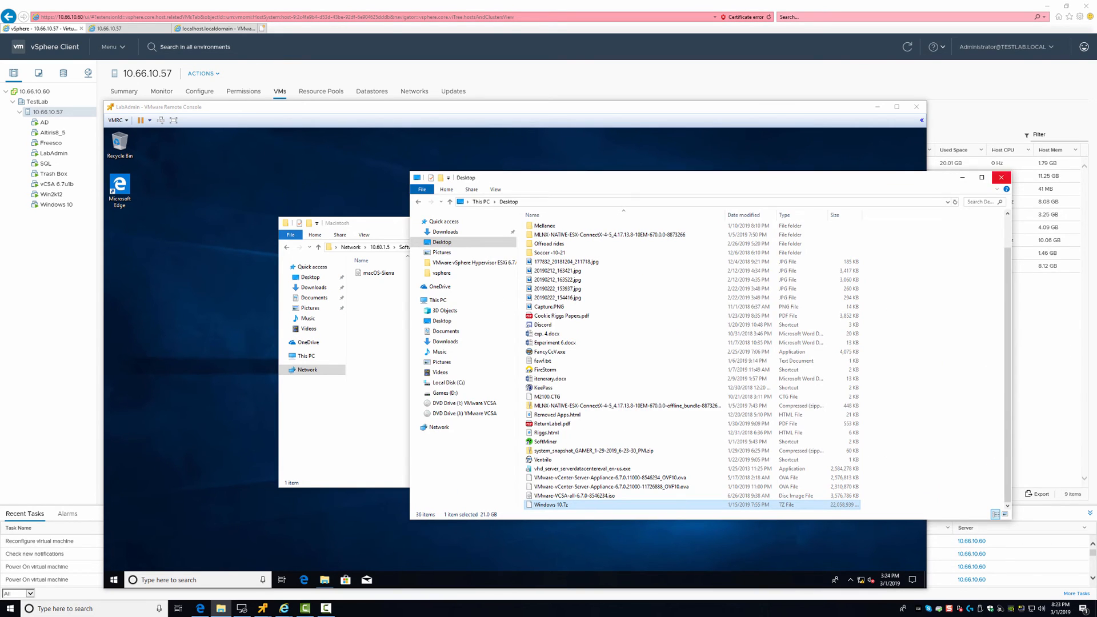
{"action": "left_click", "coordinate": [1001, 177]}
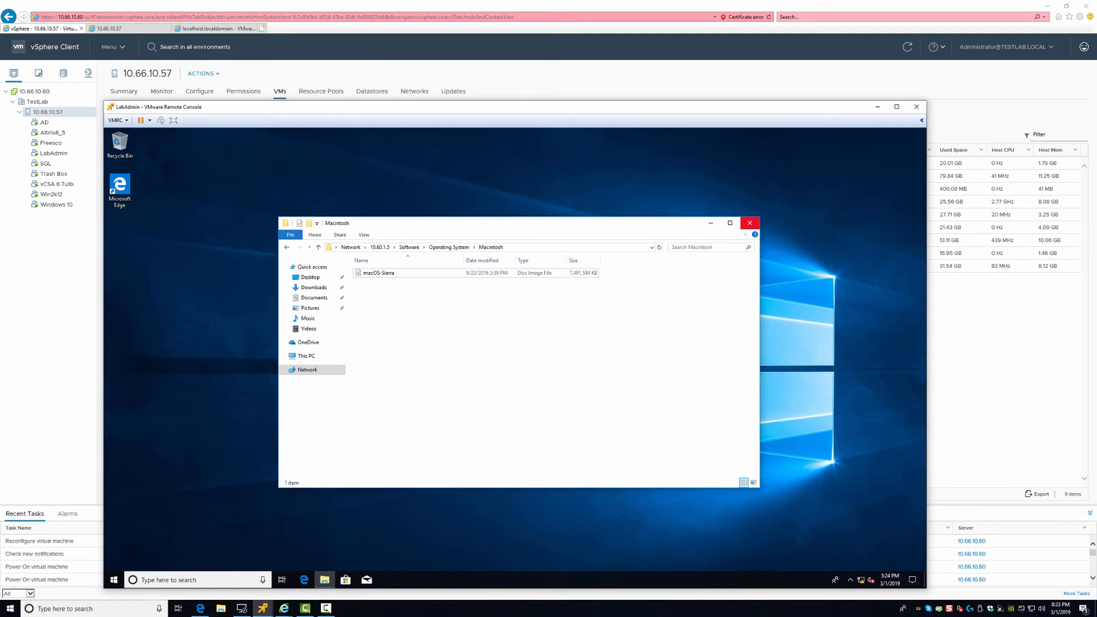
{"action": "left_click", "coordinate": [750, 223]}
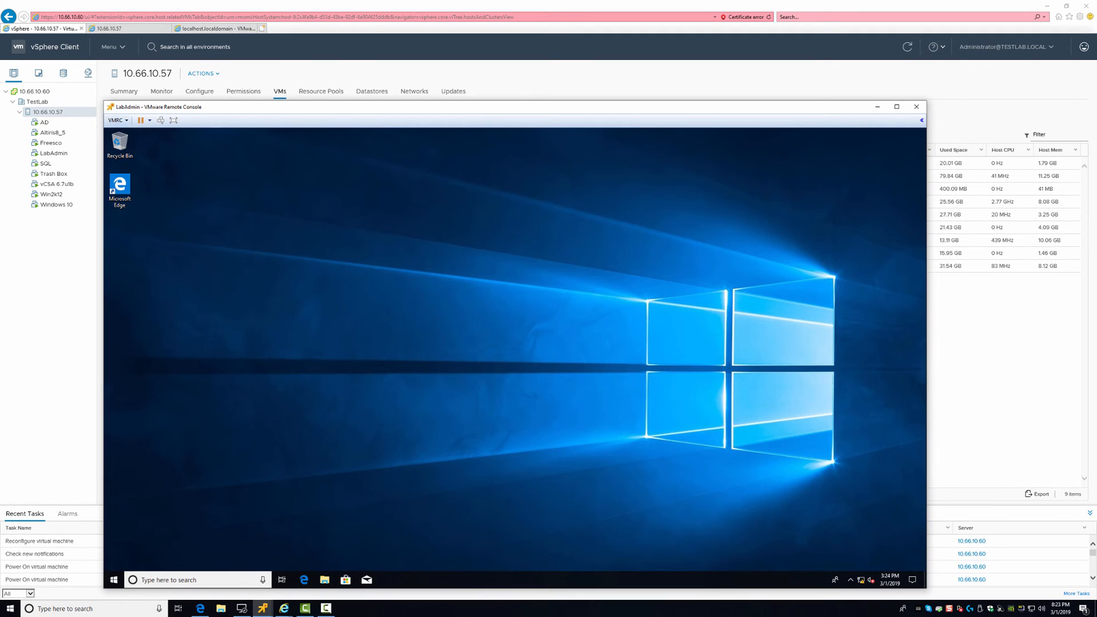
Start a VMware Tools update via VMRC > Manage > Update VMware Tools
{"action": "left_click", "coordinate": [117, 120]}
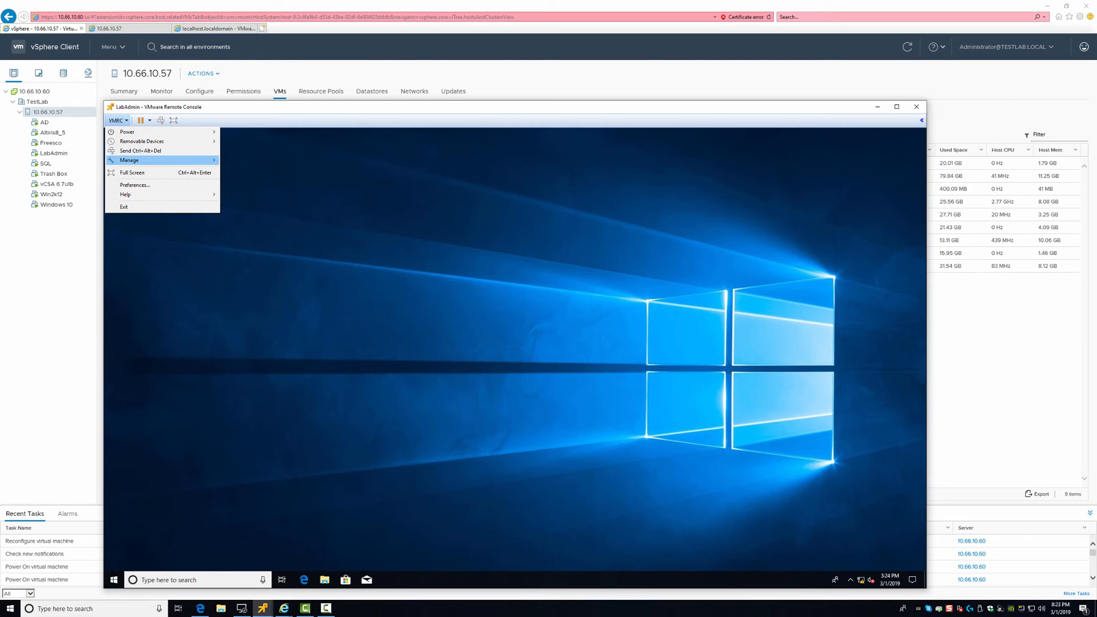
{"action": "mouse_move", "coordinate": [143, 141]}
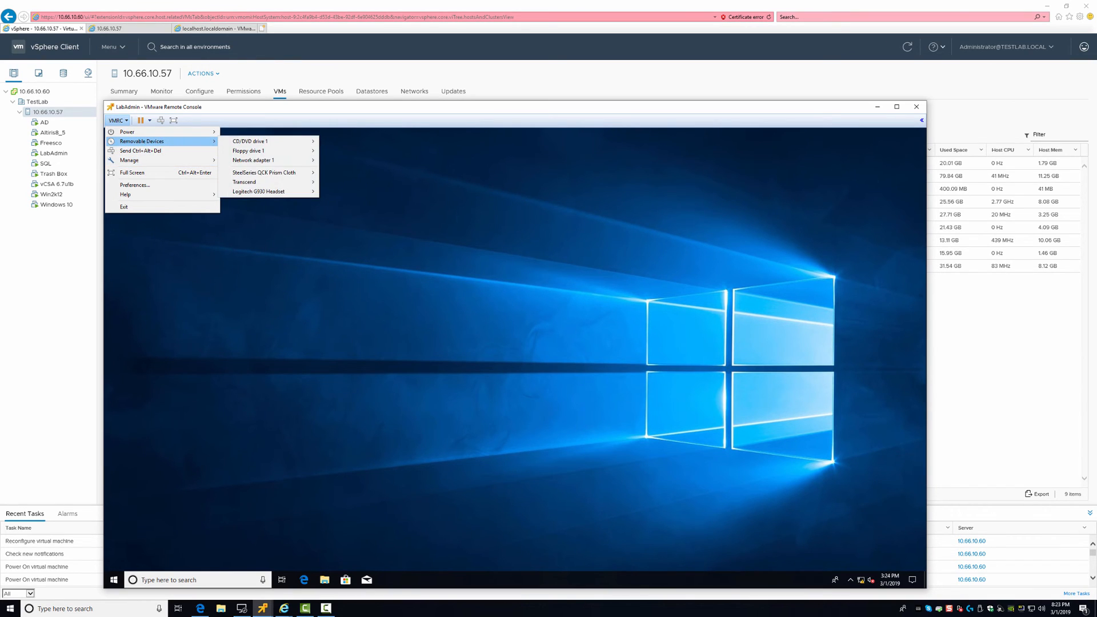
{"action": "mouse_move", "coordinate": [129, 160]}
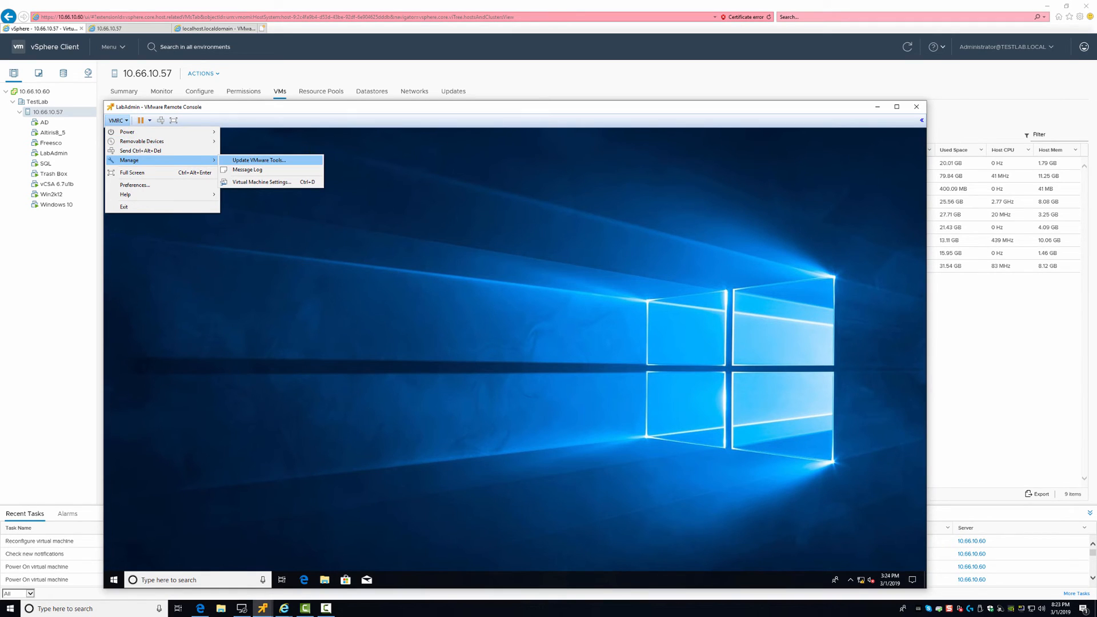
{"action": "left_click", "coordinate": [259, 160]}
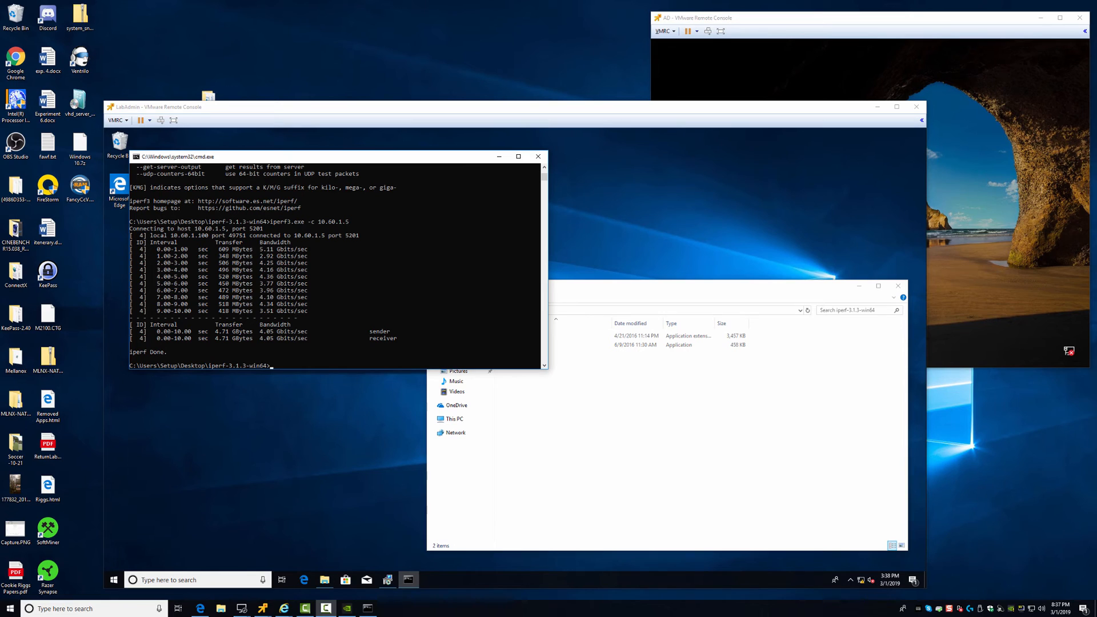
On the remote desktop, highlight the iperf3 server command and its 'Server listening on 5201' line
{"action": "key", "text": "alt+Tab"}
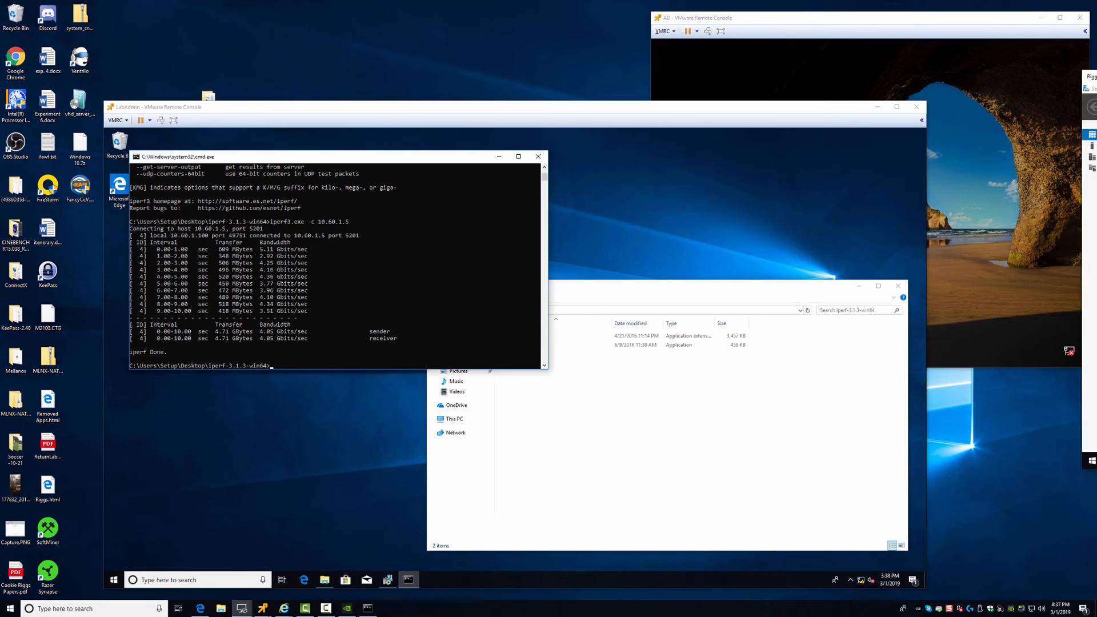
{"action": "key", "text": "alt+Tab"}
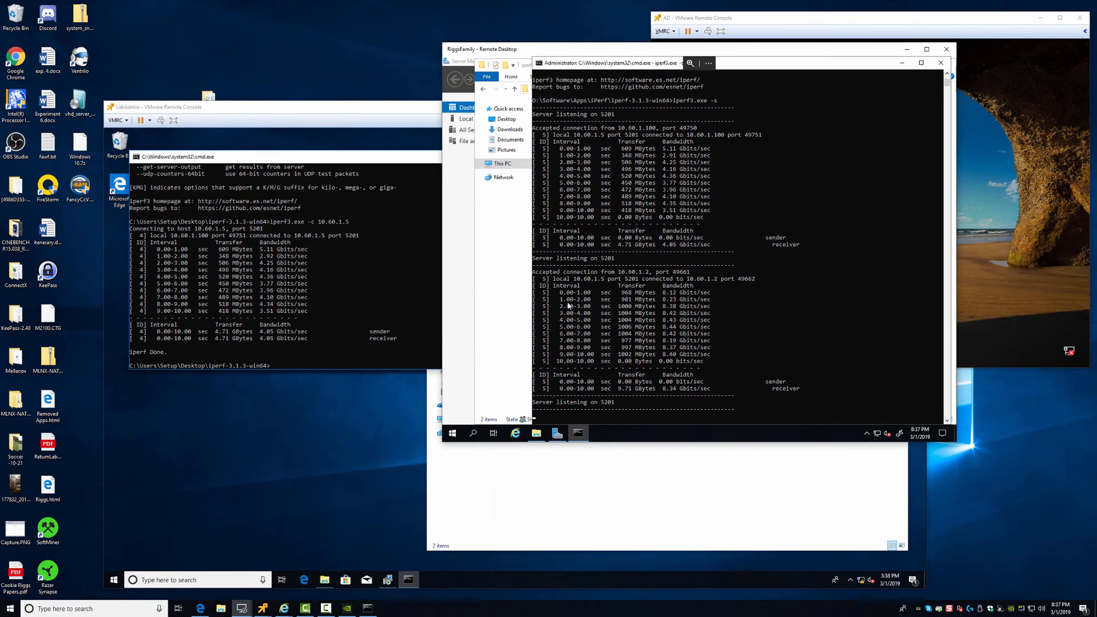
{"action": "scroll", "coordinate": [639, 159], "scroll_direction": "up", "scroll_amount": 2}
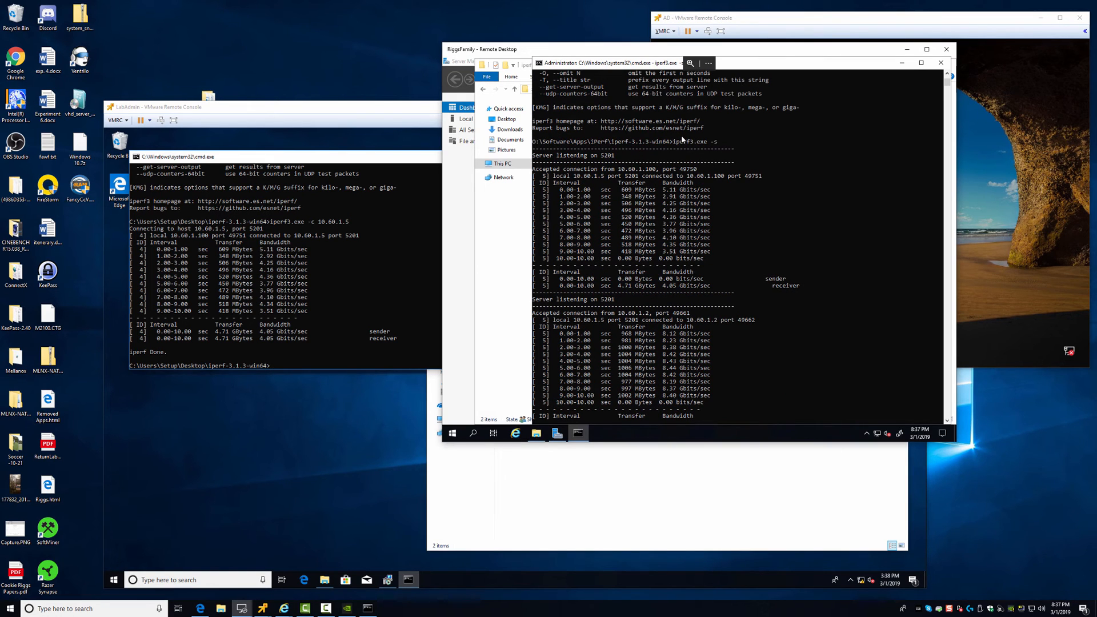
{"action": "left_click_drag", "start_coordinate": [736, 142], "coordinate": [674, 146]}
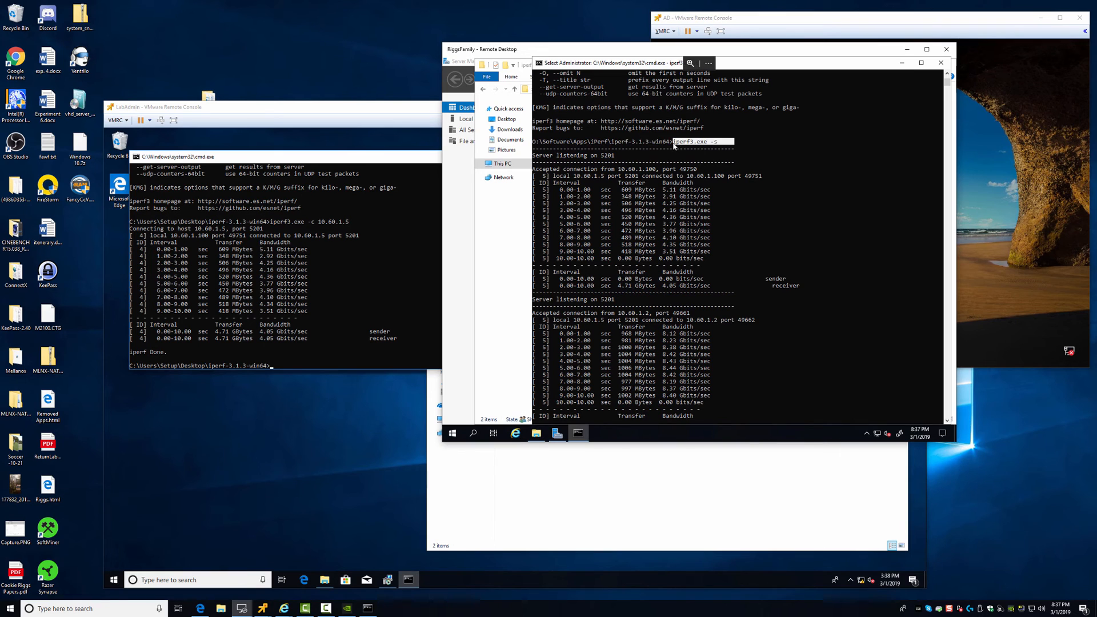
{"action": "left_click_drag", "start_coordinate": [532, 154], "coordinate": [617, 160]}
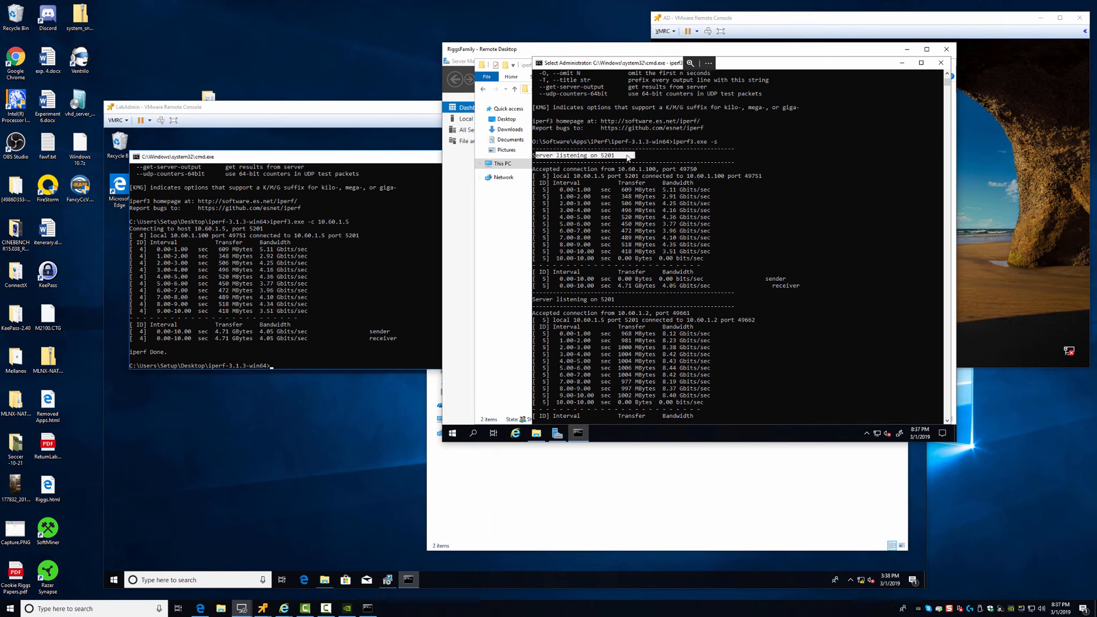
Arrange the windows side by side and copy LabAdmin's 4.05 Gbits/sec client summary rows
{"action": "left_click_drag", "start_coordinate": [631, 50], "coordinate": [736, 174]}
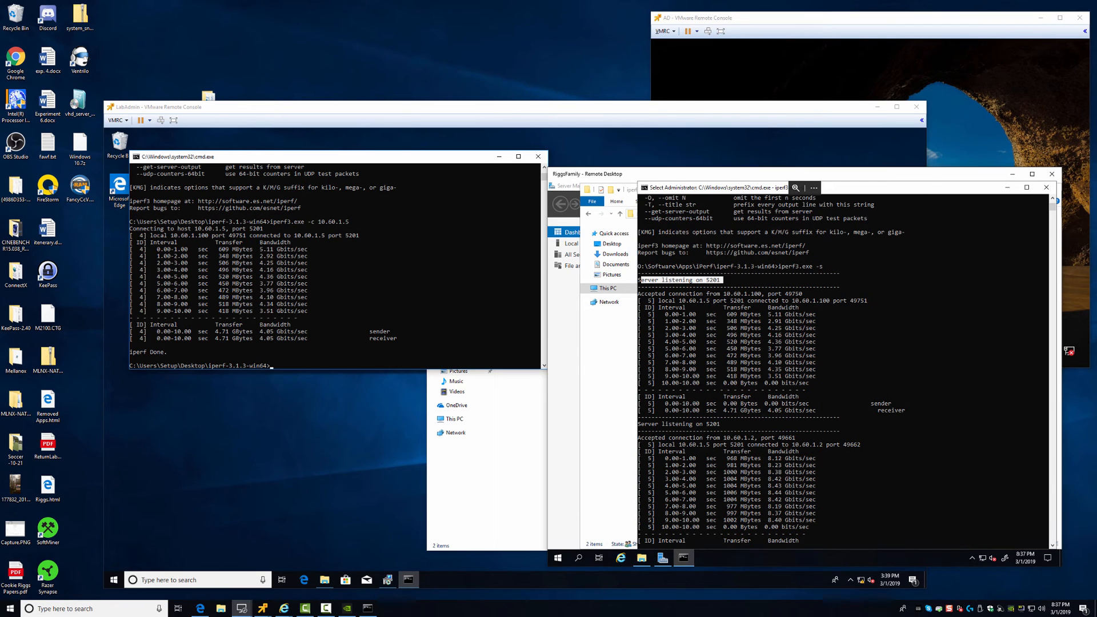
{"action": "left_click_drag", "start_coordinate": [456, 115], "coordinate": [406, 47]}
{"action": "left_click_drag", "start_coordinate": [353, 21], "coordinate": [359, 24]}
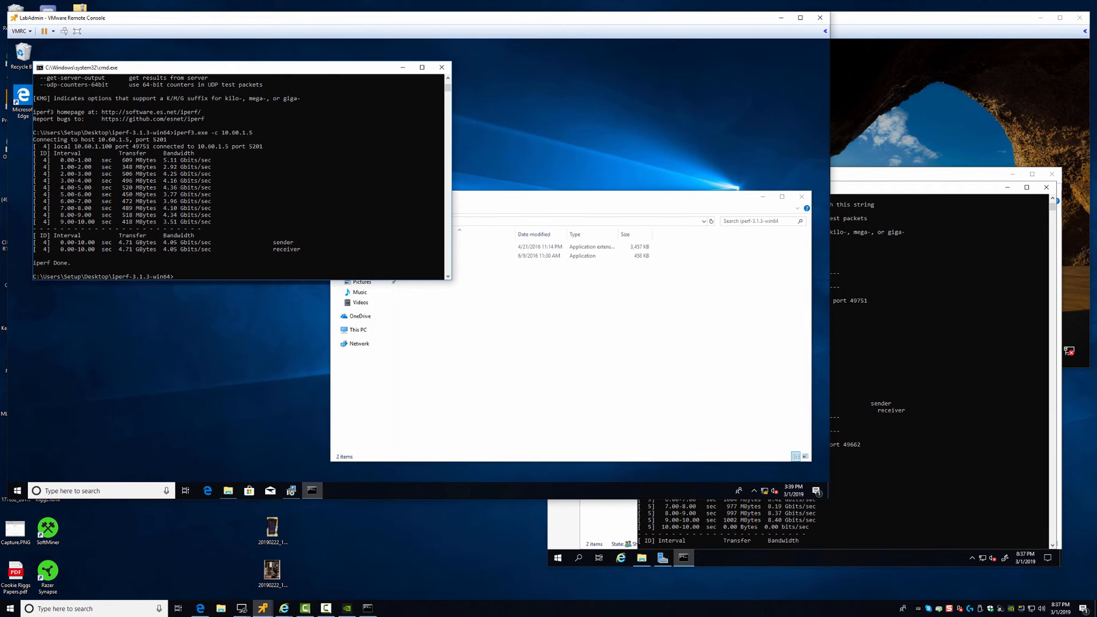
{"action": "left_click_drag", "start_coordinate": [173, 133], "coordinate": [262, 133]}
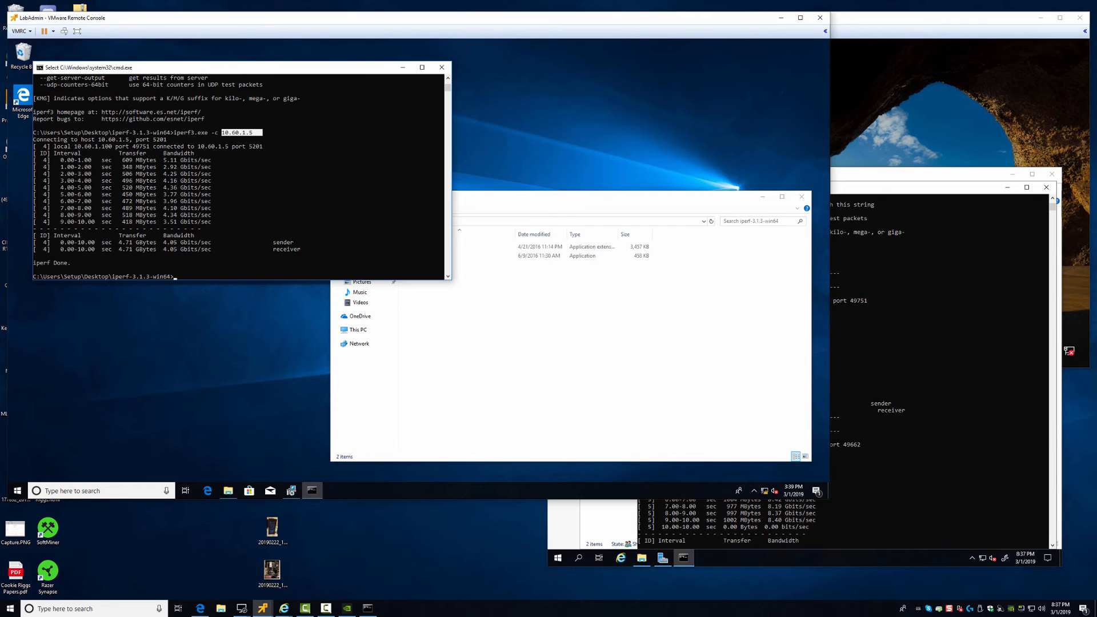
{"action": "left_click", "coordinate": [161, 146]}
{"action": "left_click_drag", "start_coordinate": [144, 242], "coordinate": [192, 256]}
{"action": "right_click", "coordinate": [192, 255]}
Select and copy the server's summary for LabAdmin's test, including the 4.71 GBytes receiver result
{"action": "key", "text": "alt+Tab"}
{"action": "left_click_drag", "start_coordinate": [816, 174], "coordinate": [646, 140]}
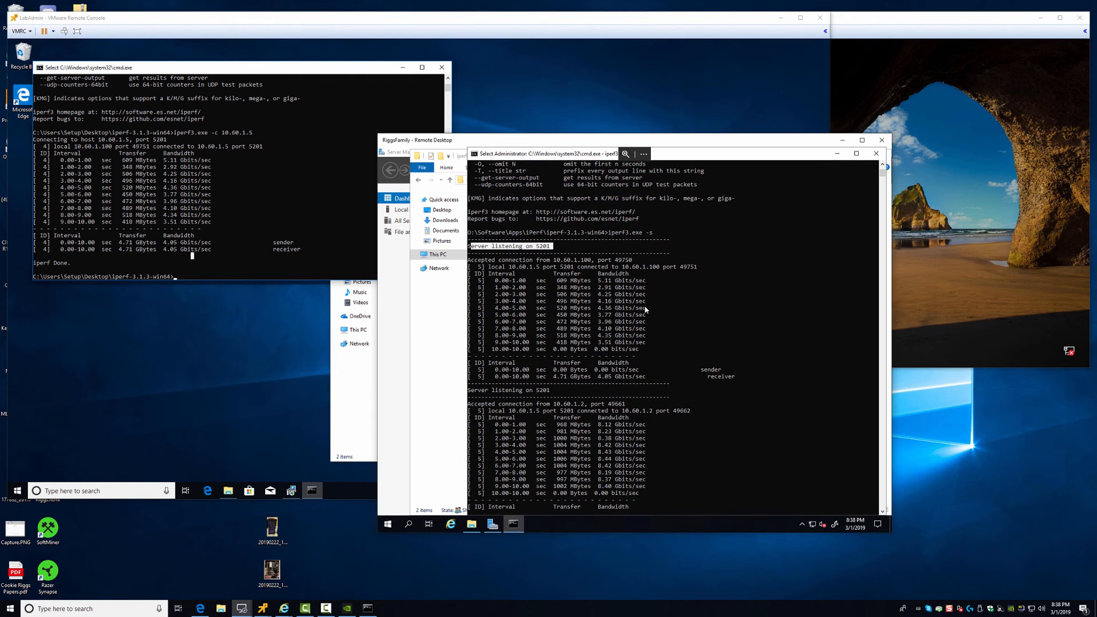
{"action": "left_click_drag", "start_coordinate": [496, 269], "coordinate": [737, 393]}
{"action": "right_click", "coordinate": [737, 394]}
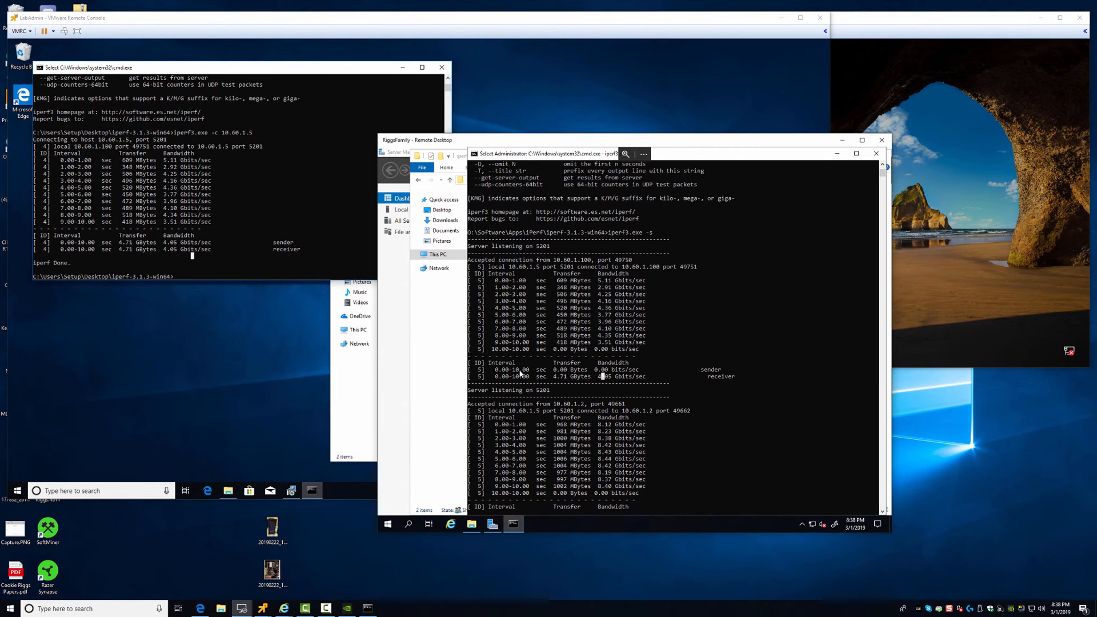
{"action": "left_click_drag", "start_coordinate": [482, 370], "coordinate": [758, 384]}
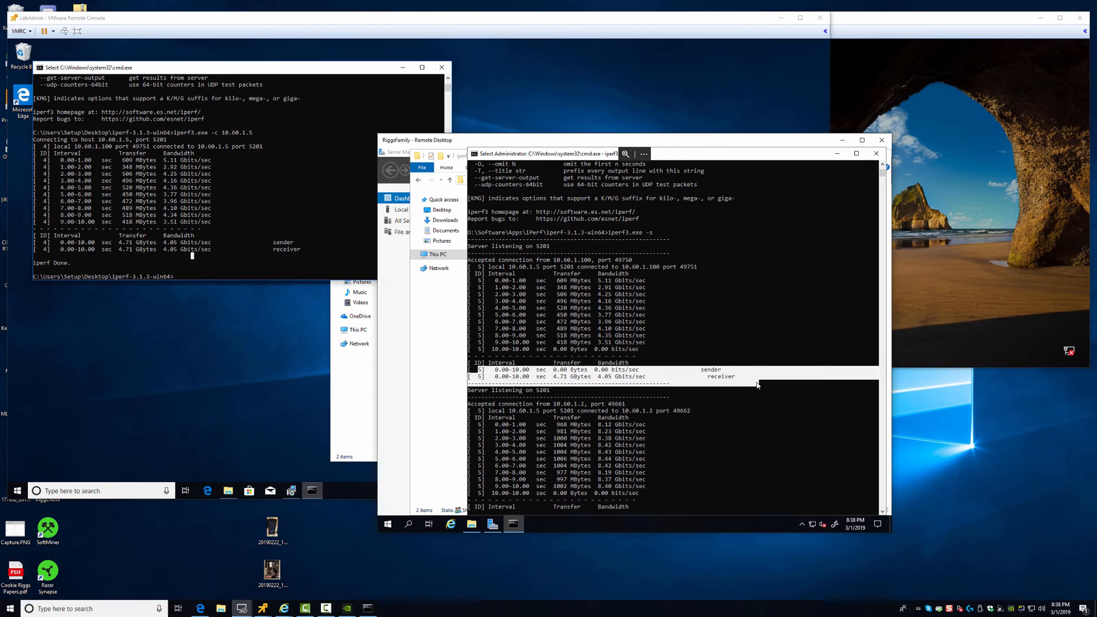
{"action": "left_click_drag", "start_coordinate": [532, 377], "coordinate": [697, 383]}
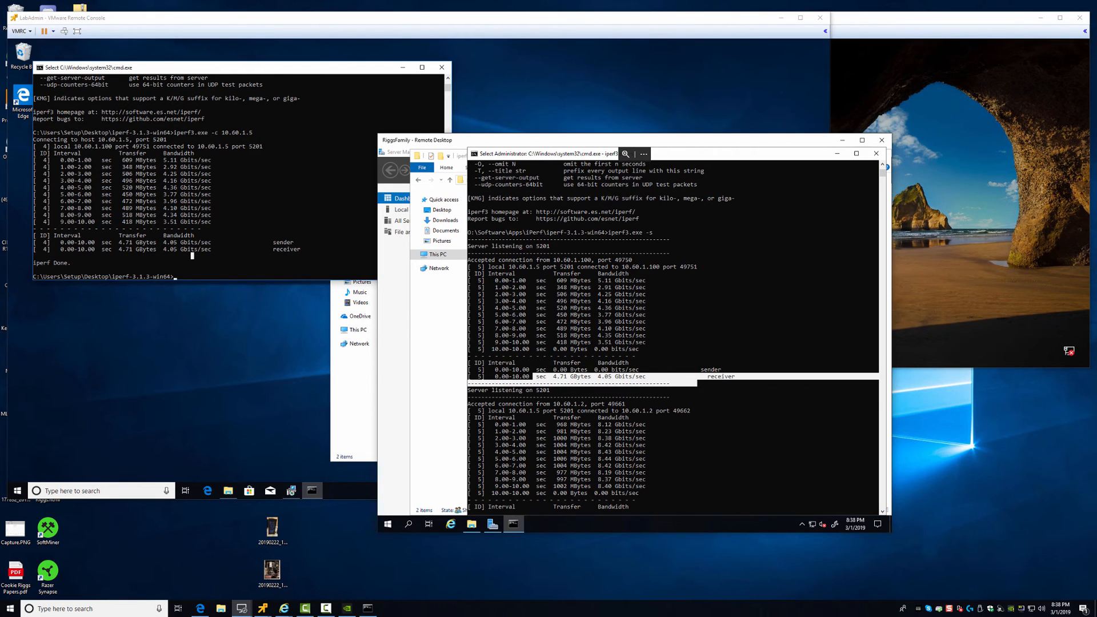
{"action": "left_click_drag", "start_coordinate": [733, 143], "coordinate": [896, 196]}
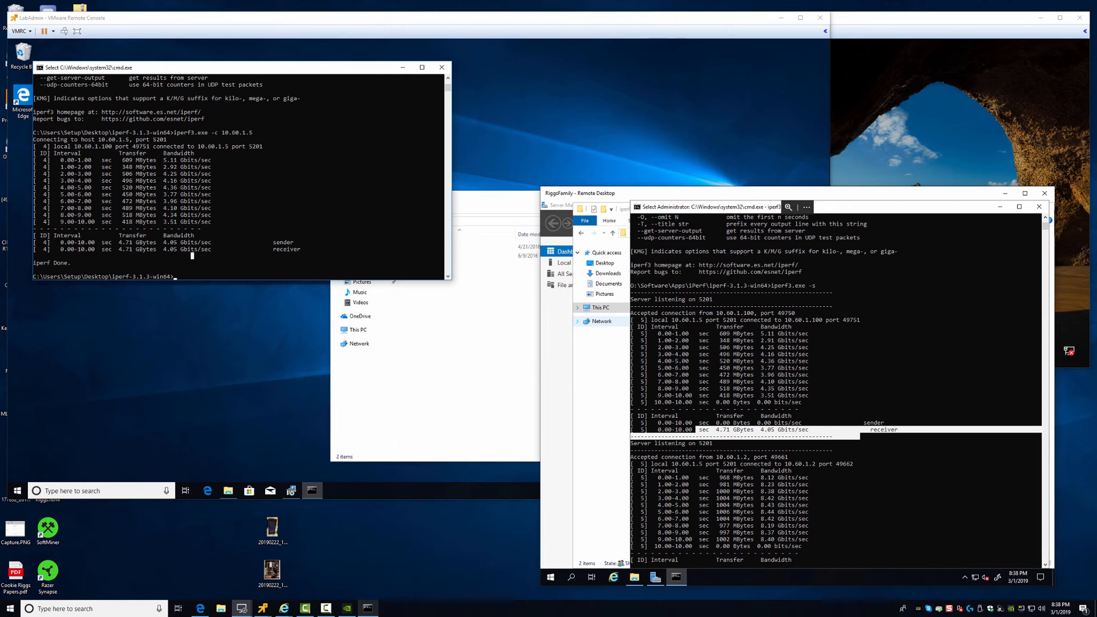
Bring up the 10.60.1.2 test window and highlight its 8.34 Gbits/sec summary rows
{"action": "left_click", "coordinate": [367, 608]}
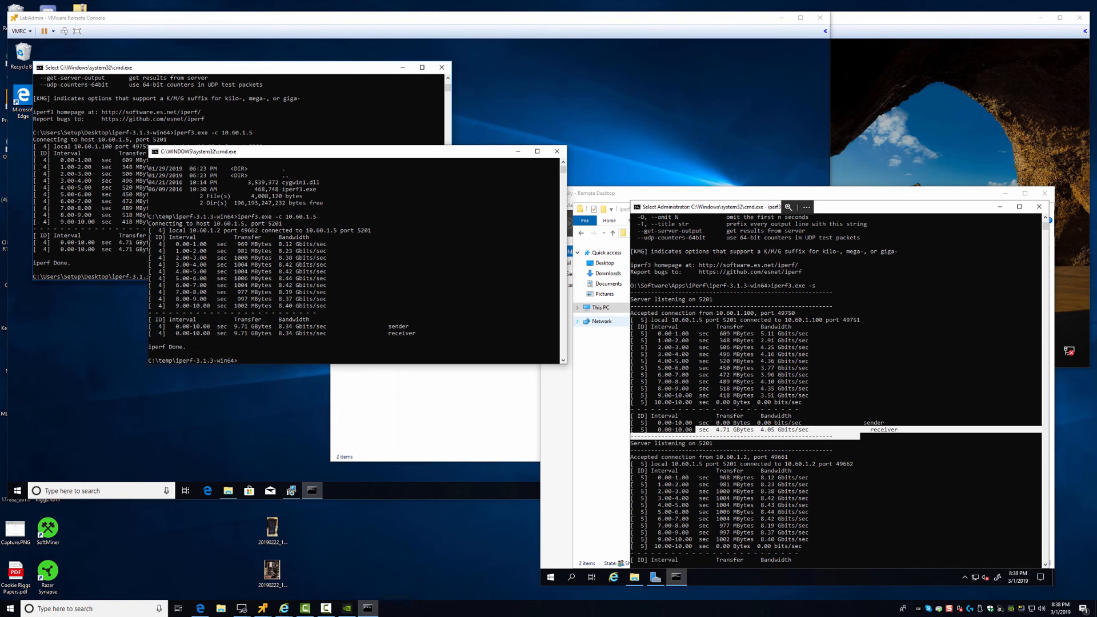
{"action": "left_click_drag", "start_coordinate": [343, 151], "coordinate": [552, 126]}
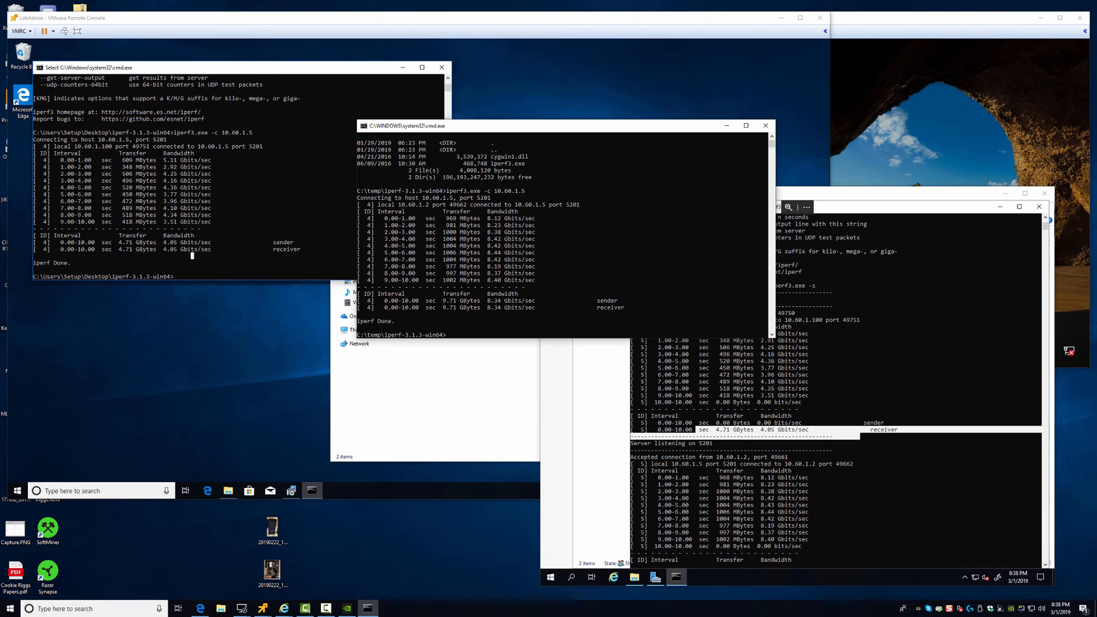
{"action": "left_click_drag", "start_coordinate": [384, 218], "coordinate": [550, 308]}
{"action": "left_click", "coordinate": [550, 308]}
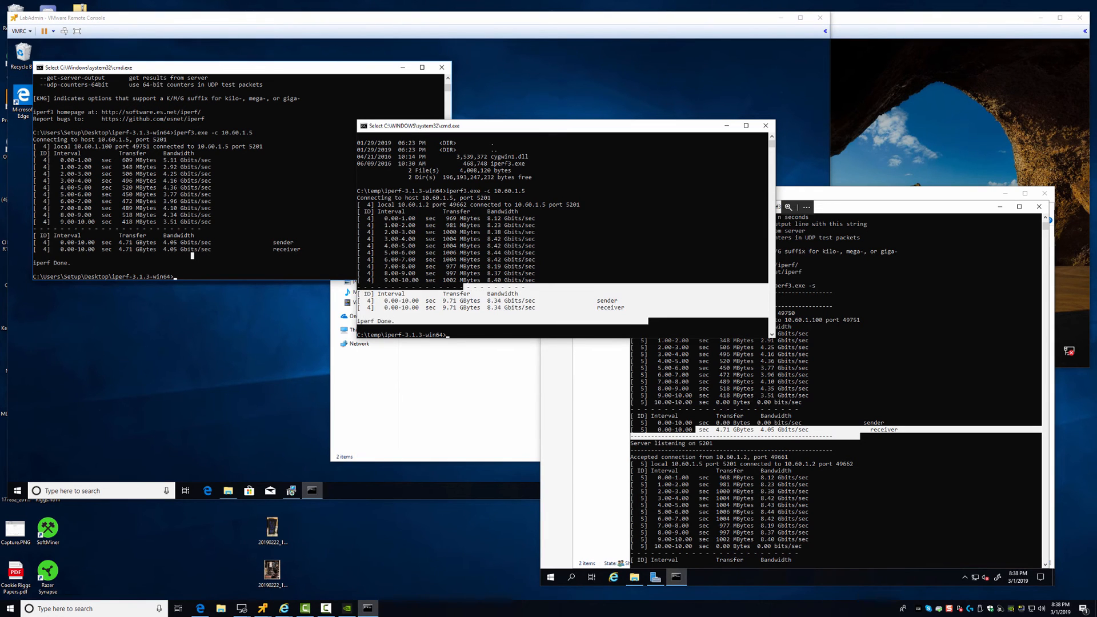
{"action": "left_click_drag", "start_coordinate": [360, 293], "coordinate": [634, 307]}
Select the server's matching summary lines for the second run
{"action": "left_click", "coordinate": [635, 308]}
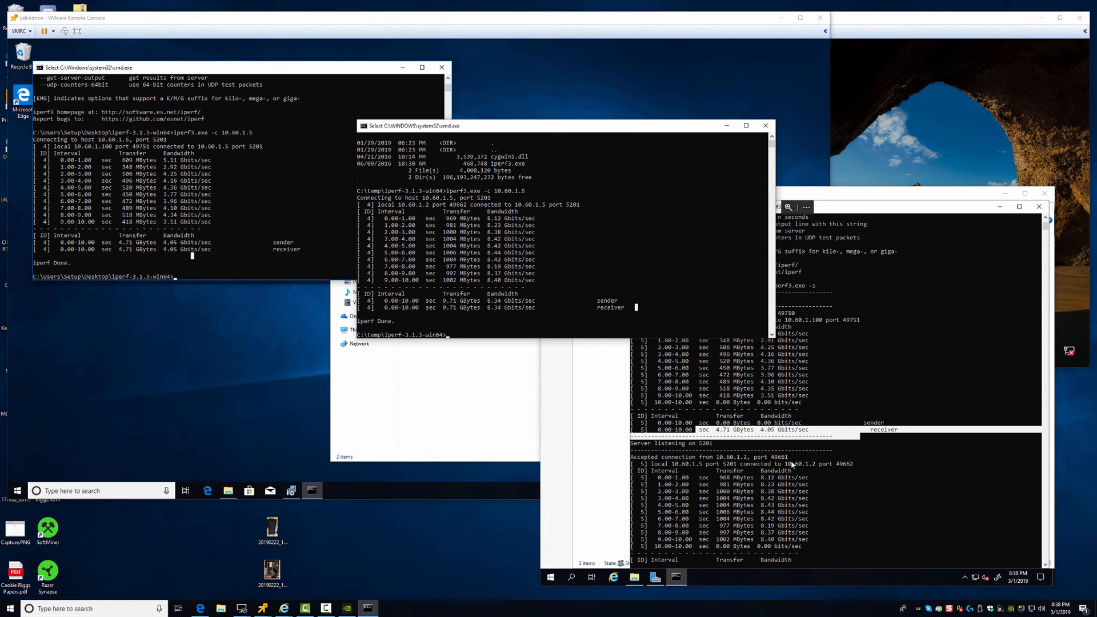
{"action": "left_click", "coordinate": [629, 452]}
{"action": "left_click_drag", "start_coordinate": [629, 452], "coordinate": [883, 561]}
{"action": "scroll", "coordinate": [851, 487], "scroll_direction": "down", "scroll_amount": 8}
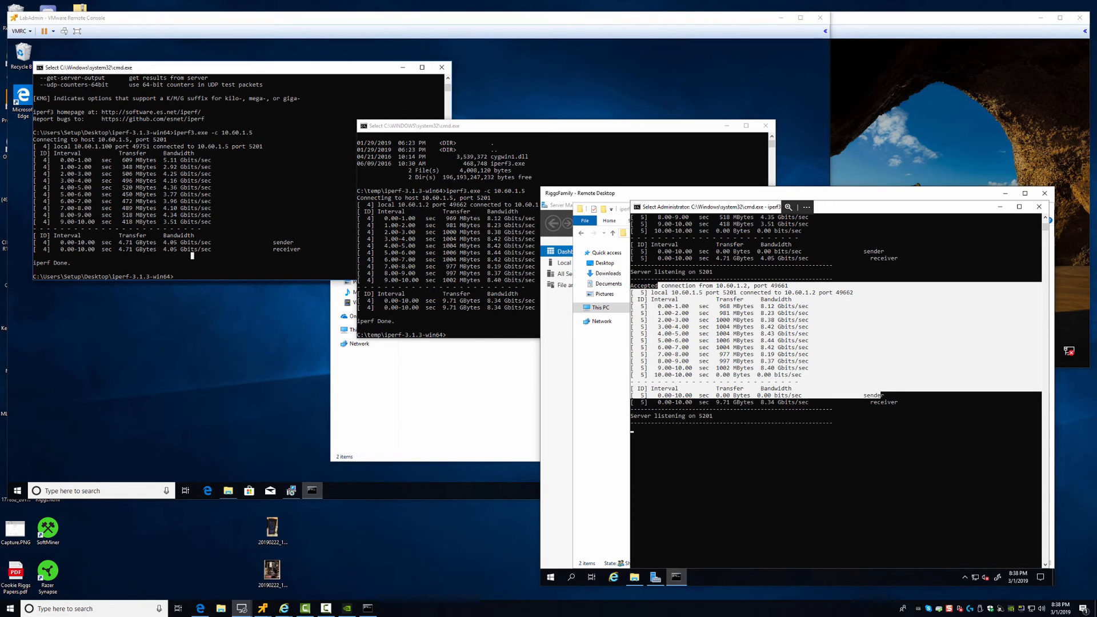
Minimize the remote desktop, close the second command window, and show the VMXNET3 performance PDF
{"action": "key", "text": "super+Down"}
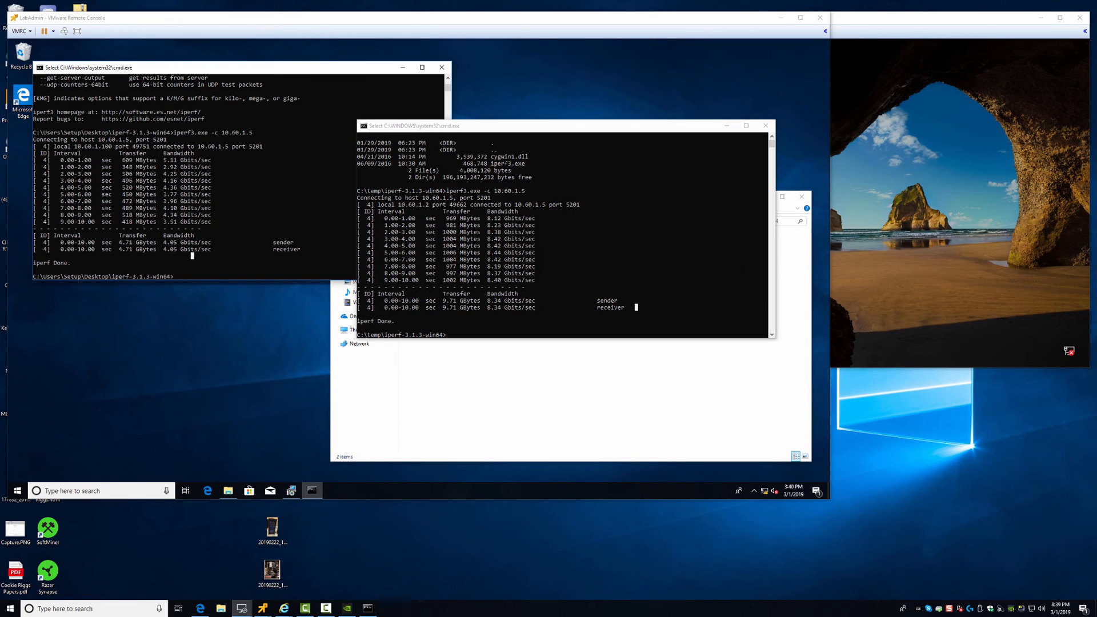
{"action": "left_click", "coordinate": [766, 125]}
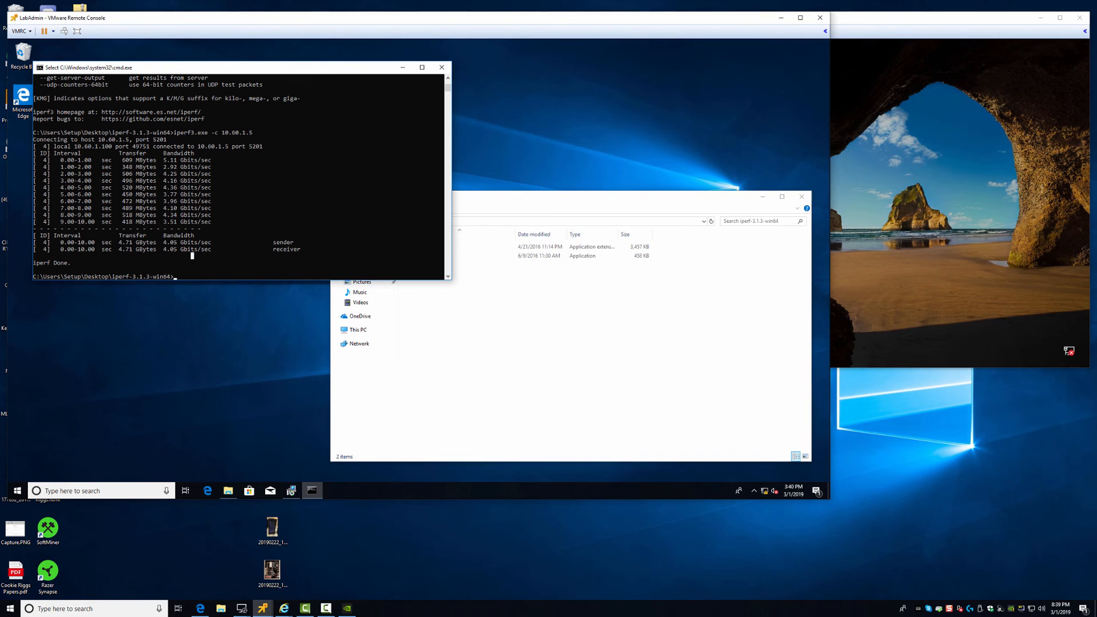
{"action": "left_click_drag", "start_coordinate": [400, 18], "coordinate": [521, 57]}
{"action": "left_click", "coordinate": [200, 608]}
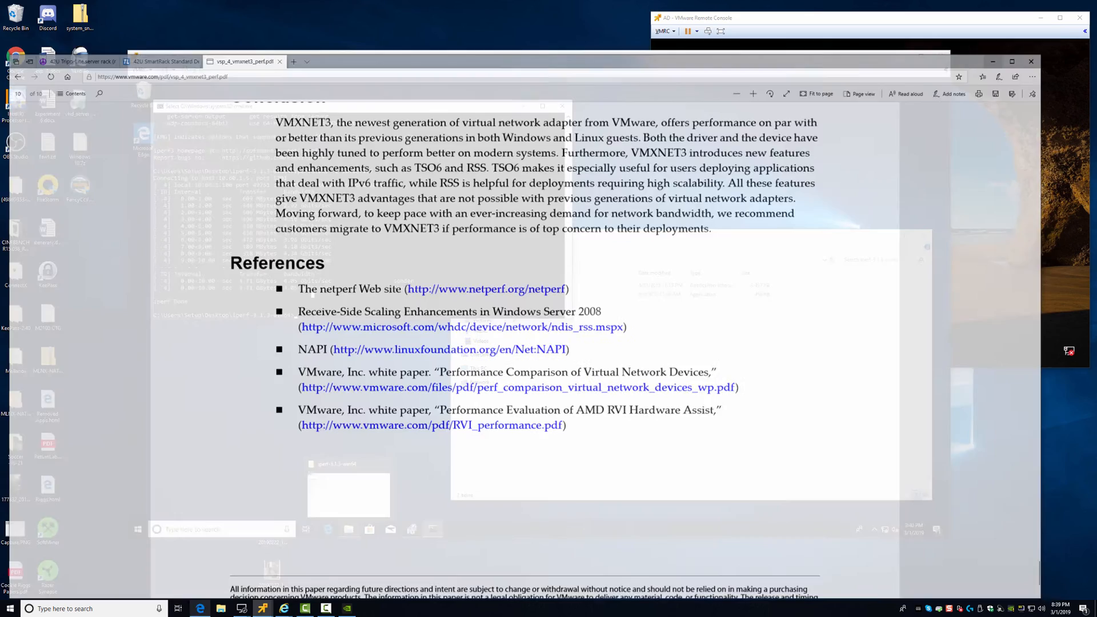
Highlight 'VMXNET3, the newest' in the PDF's Conclusion
{"action": "scroll", "coordinate": [494, 275], "scroll_direction": "up", "scroll_amount": 7}
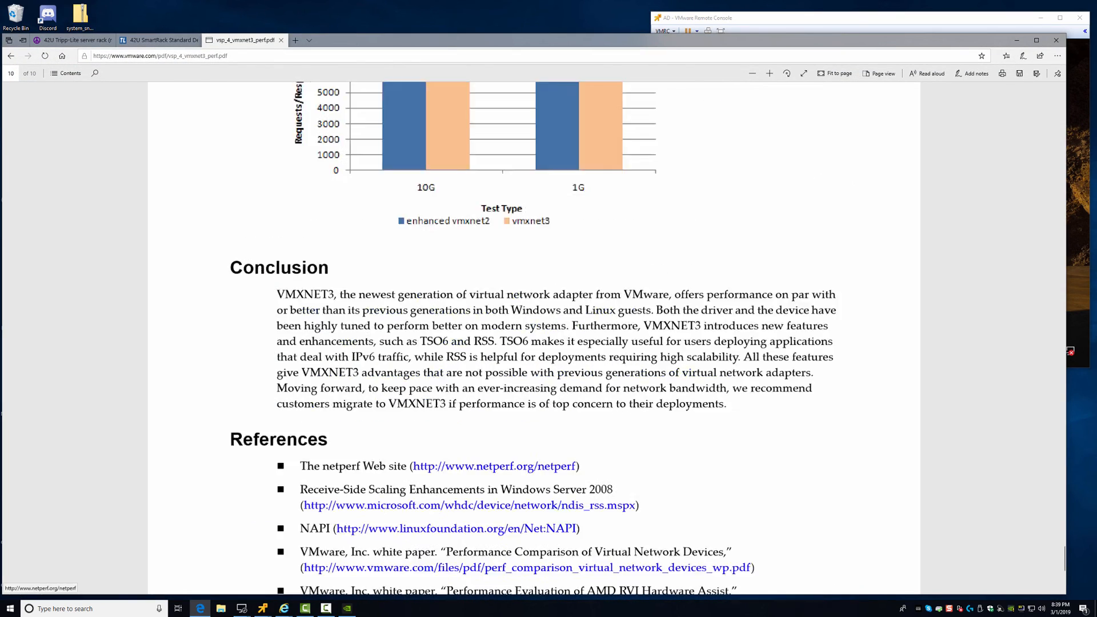
{"action": "scroll", "coordinate": [534, 337], "scroll_direction": "down", "scroll_amount": 4}
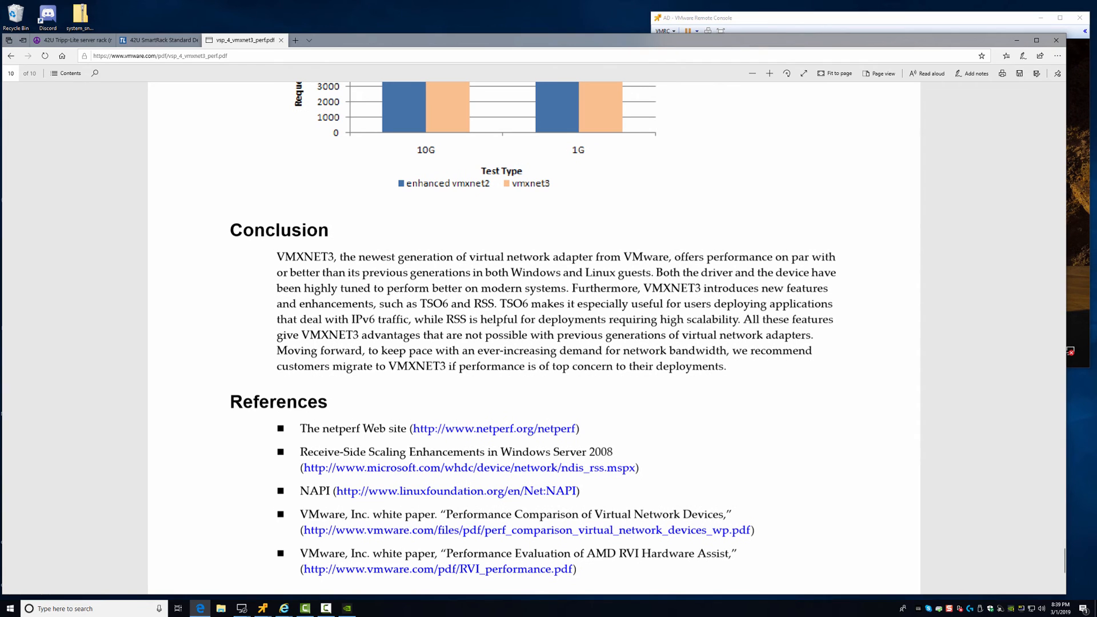
{"action": "left_click_drag", "start_coordinate": [278, 257], "coordinate": [395, 257]}
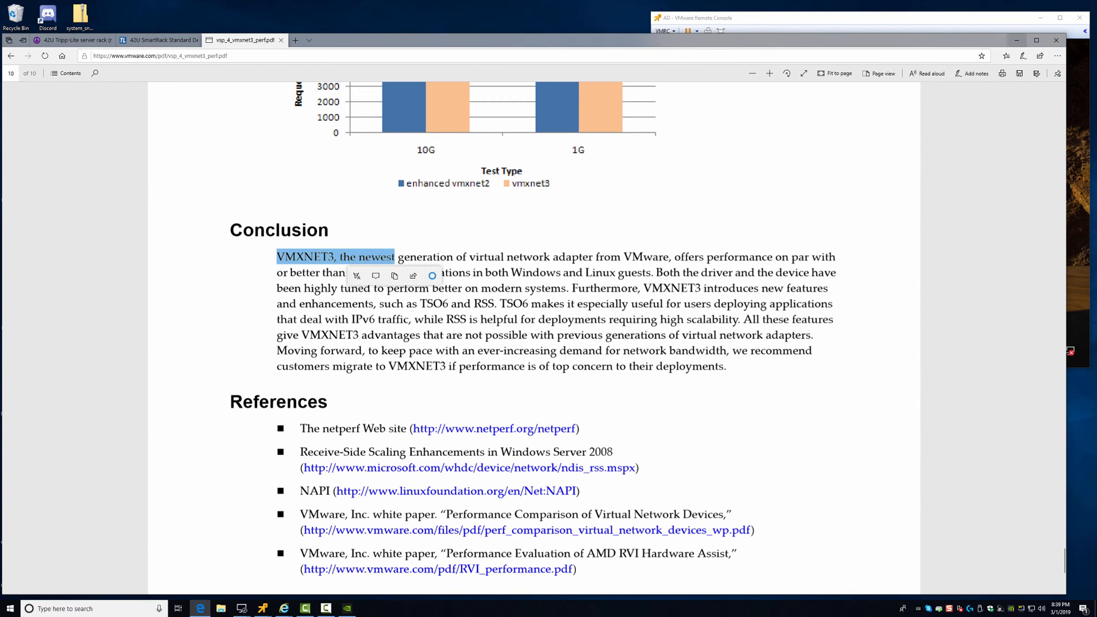
Minimize Edge to reveal LabAdmin's 4.05 Gbits/sec iperf3 result
{"action": "left_click", "coordinate": [1016, 40]}
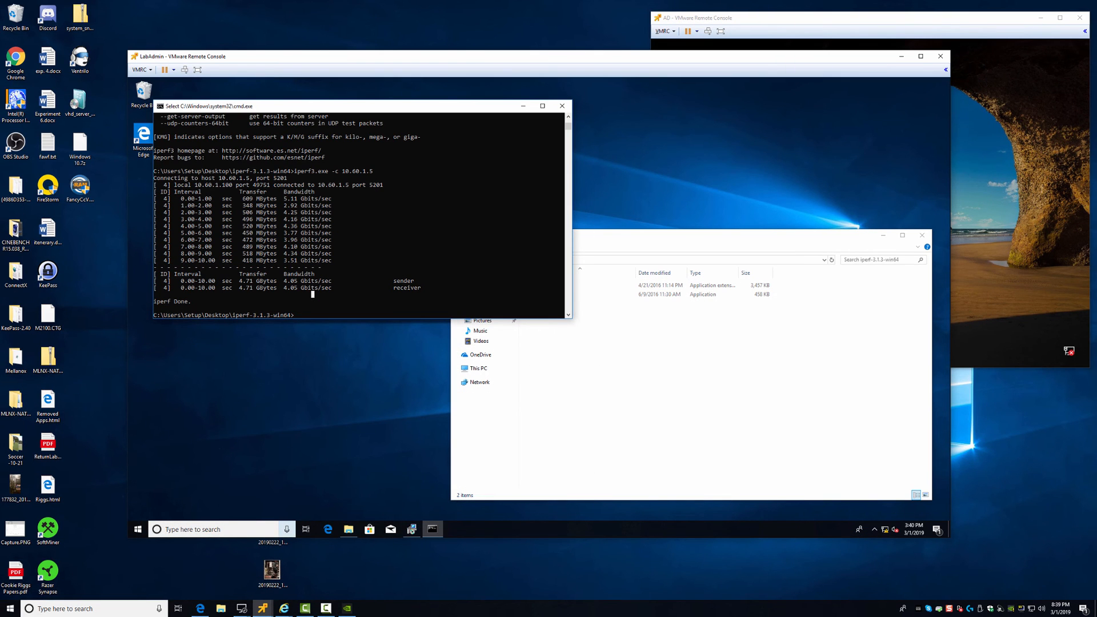
{"action": "left_click", "coordinate": [200, 608]}
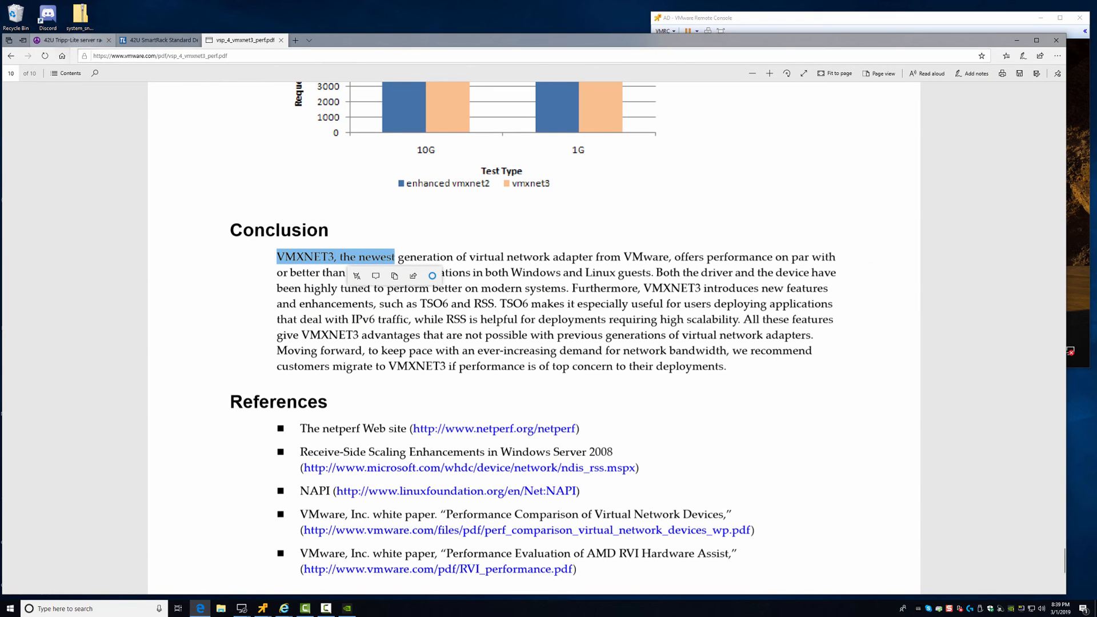
{"action": "left_click", "coordinate": [1016, 40]}
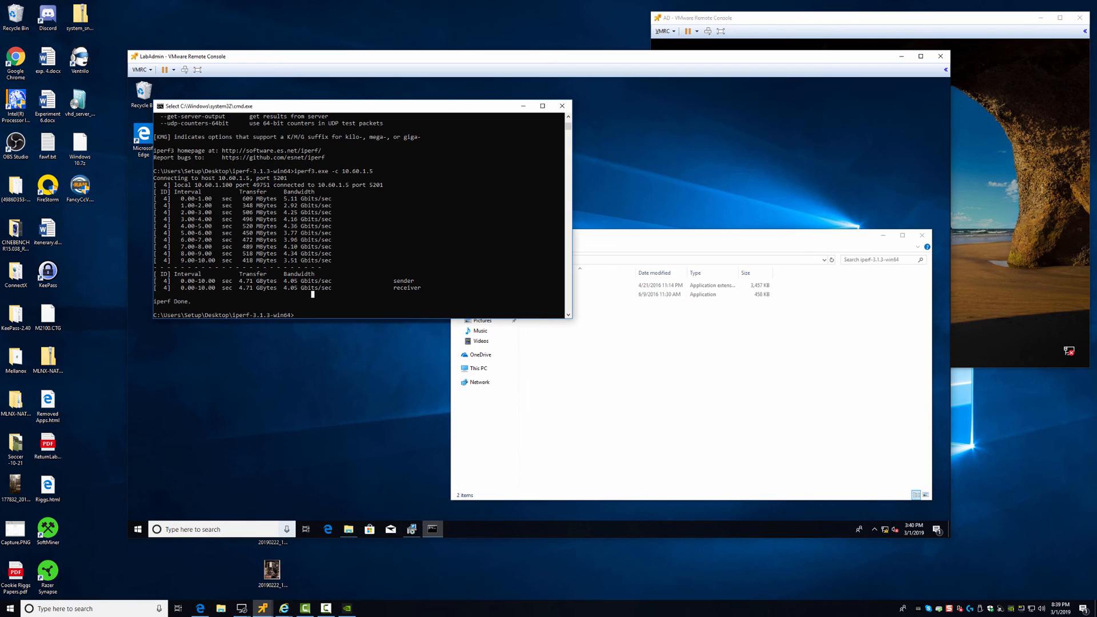
{"action": "mouse_move", "coordinate": [284, 608]}
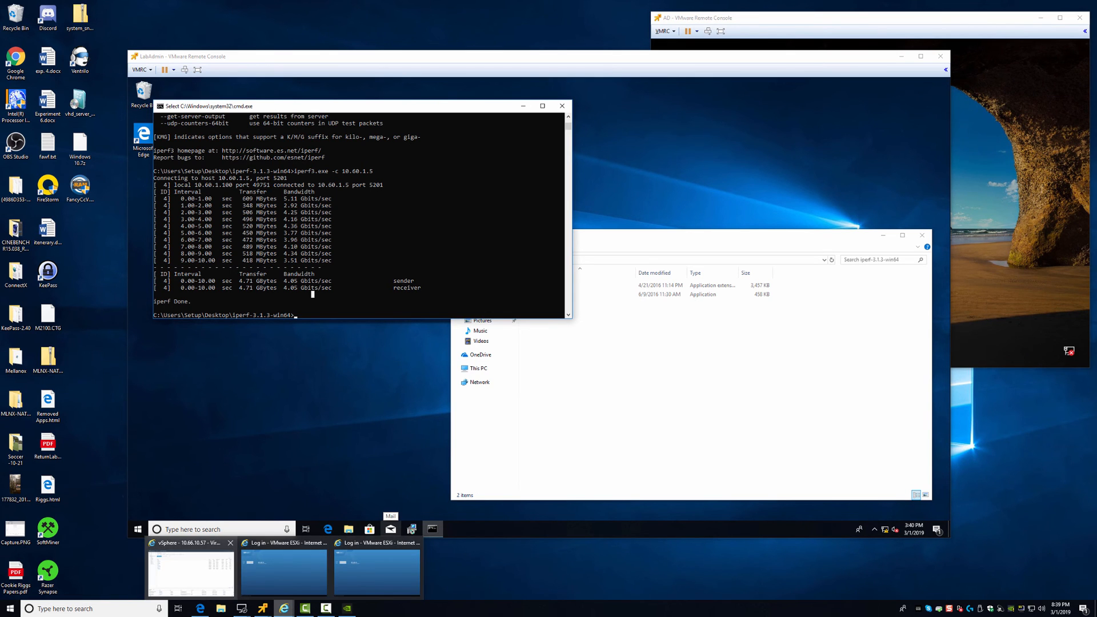
Switch to the vSphere Client, briefly bring the LabAdmin console forward, then go to the ESXi login page
{"action": "left_click", "coordinate": [191, 571]}
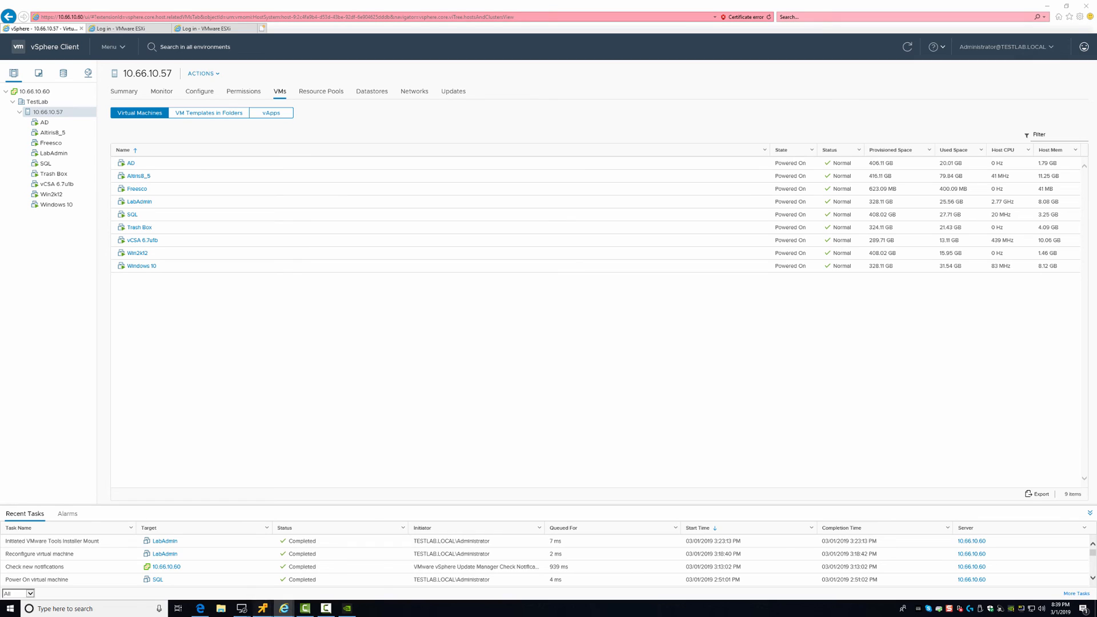
{"action": "mouse_move", "coordinate": [263, 608]}
{"action": "mouse_move", "coordinate": [330, 558]}
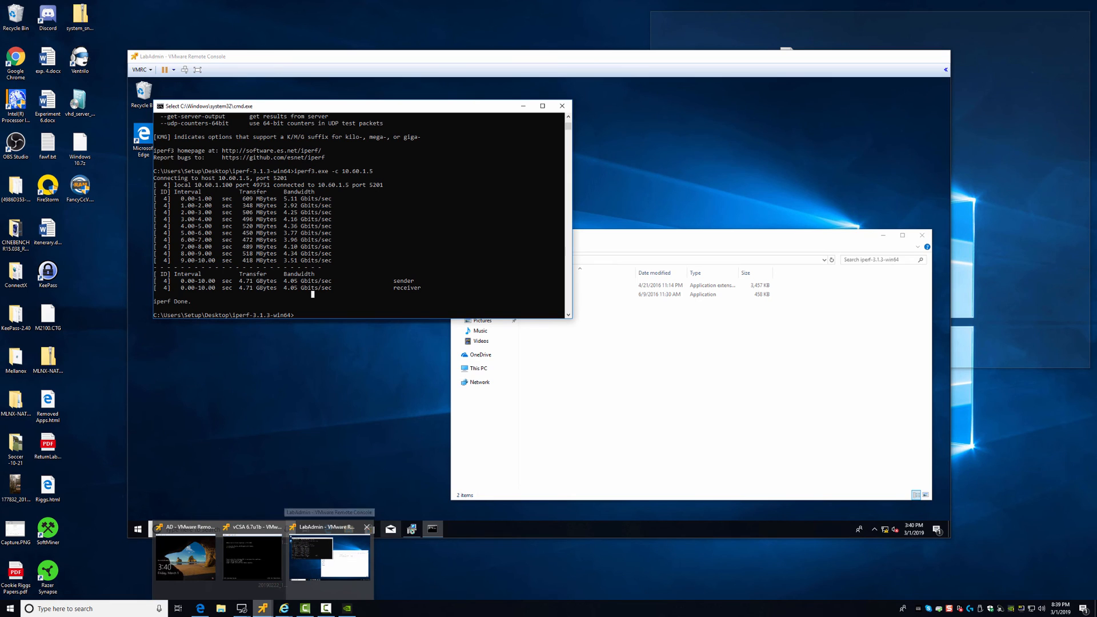
{"action": "left_click", "coordinate": [329, 558]}
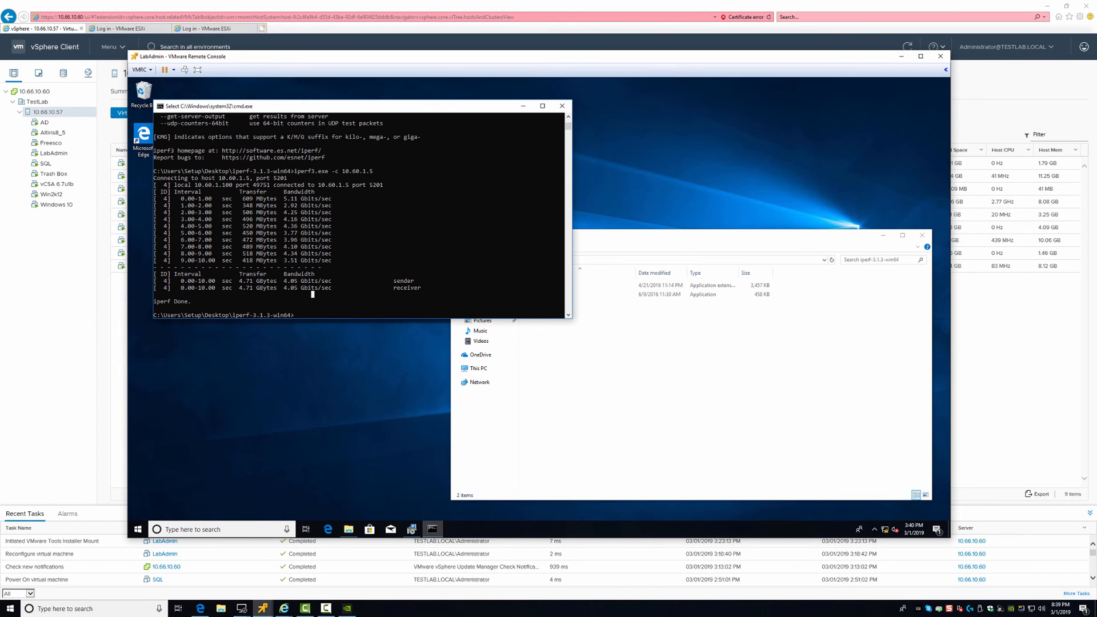
{"action": "key", "text": "alt+Tab"}
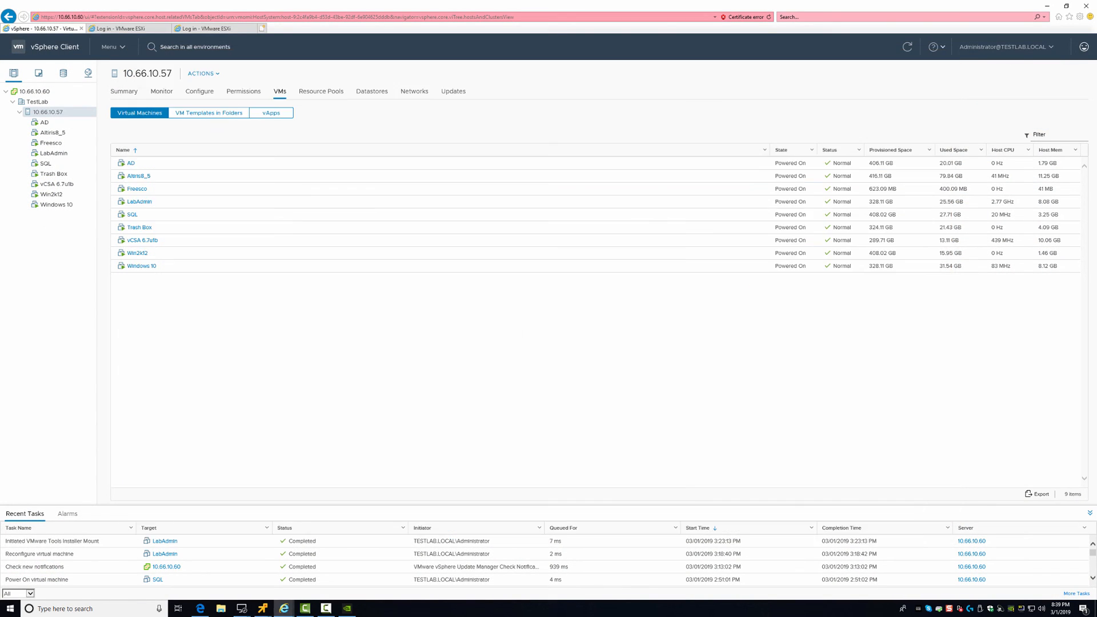
{"action": "key", "text": "ctrl+Tab"}
{"action": "key", "text": "ctrl+Tab"}
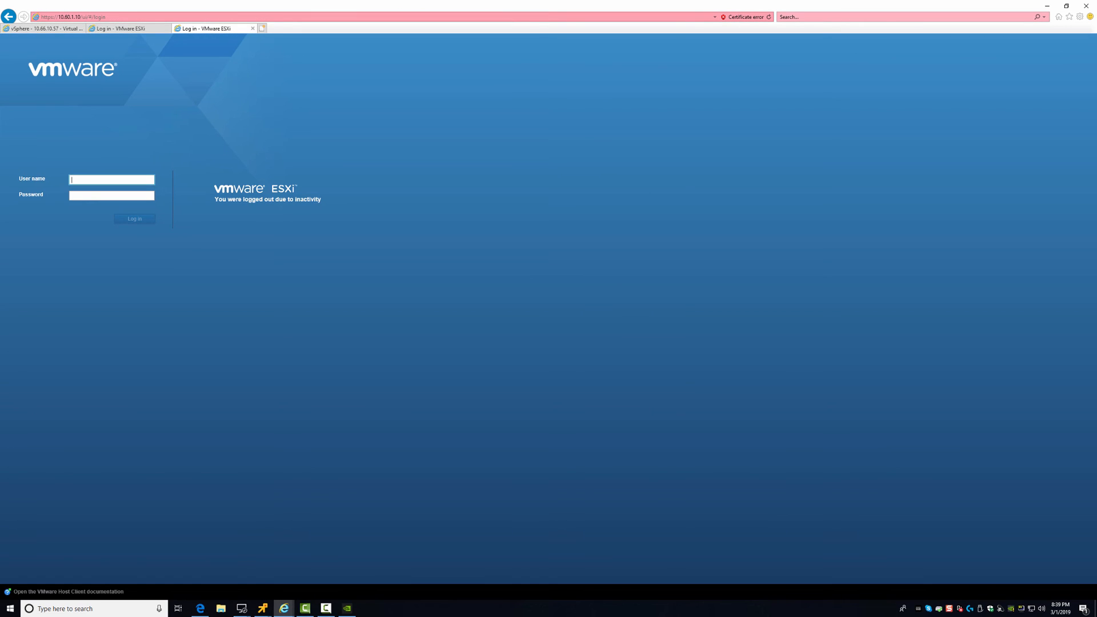
Sign in to the ESXi host 10.60.1.10 as root with the account password, retrying after the error
{"action": "type", "text": "root"}
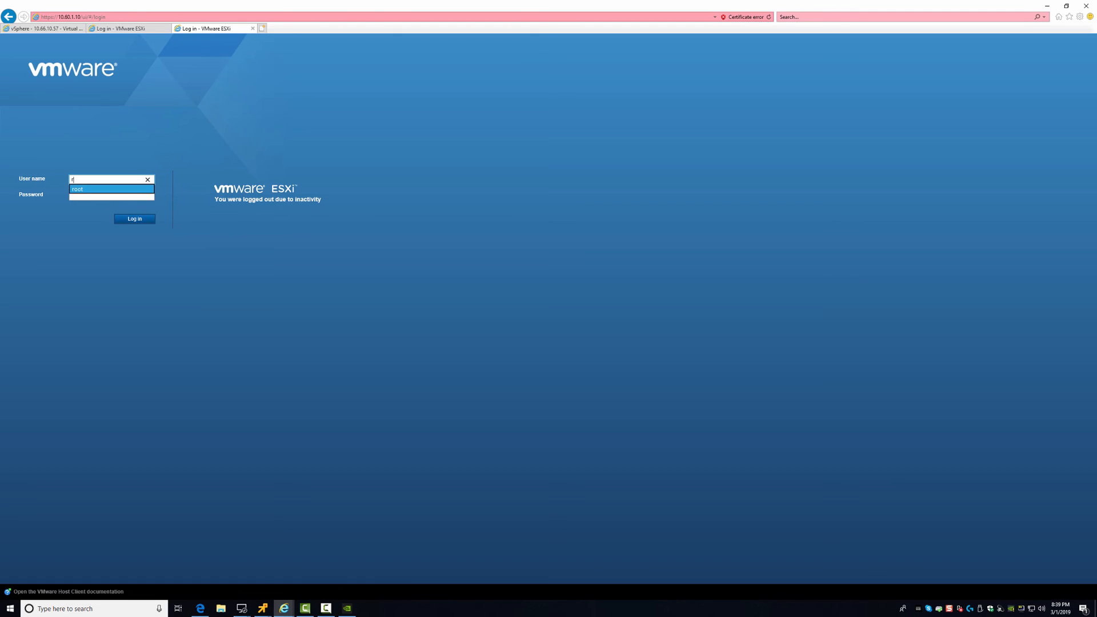
{"action": "key", "text": "Tab"}
{"action": "type", "text": "VMware1!"}
{"action": "key", "text": "Return"}
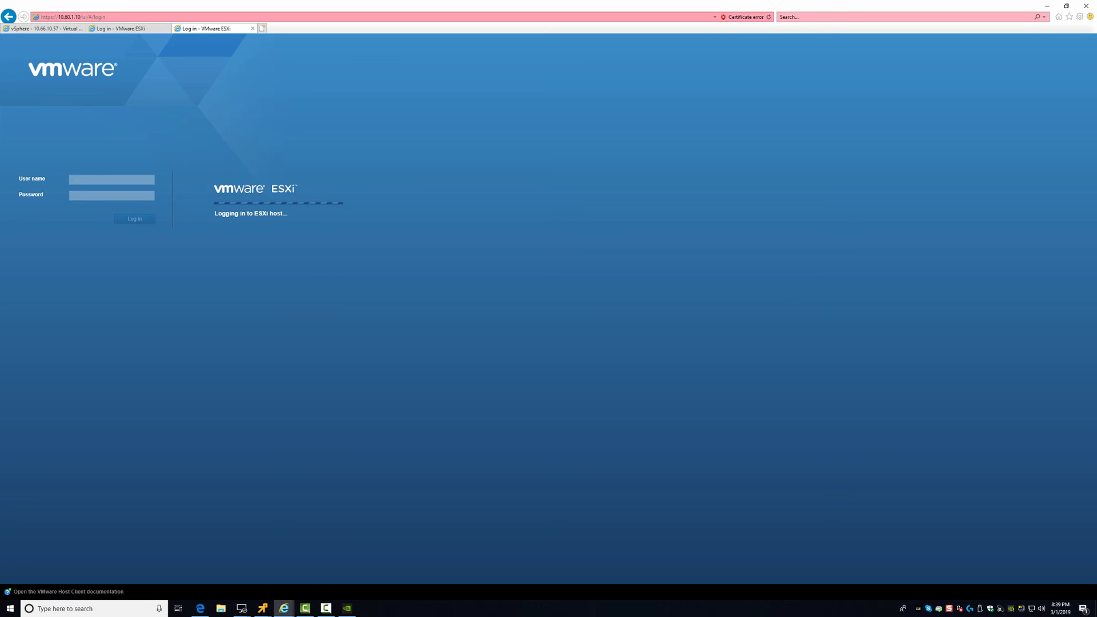
{"action": "left_click", "coordinate": [109, 180]}
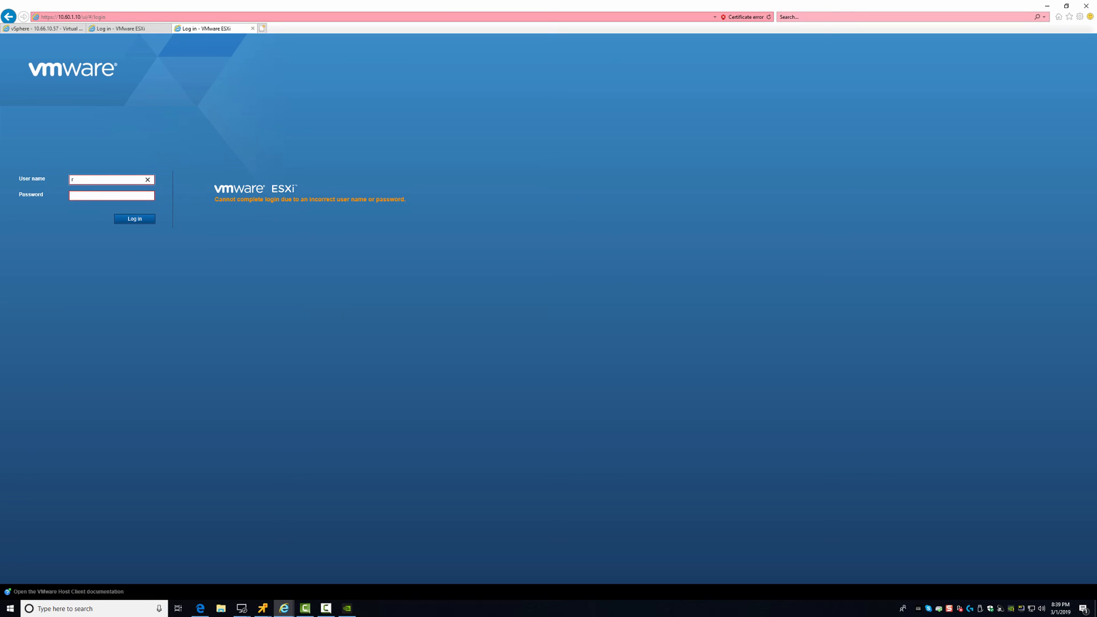
{"action": "key", "text": "Down"}
{"action": "key", "text": "Return"}
{"action": "key", "text": "Return"}
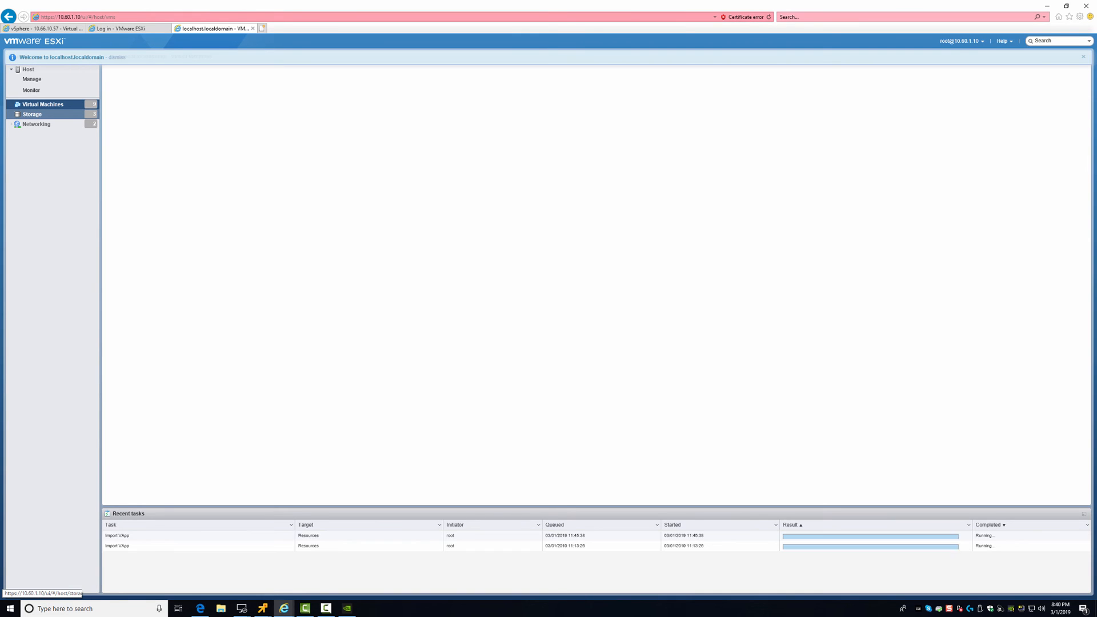
Open Networking and inspect the physical NICs, including the 10 Gb vmnic2 adapter details
{"action": "left_click", "coordinate": [36, 124]}
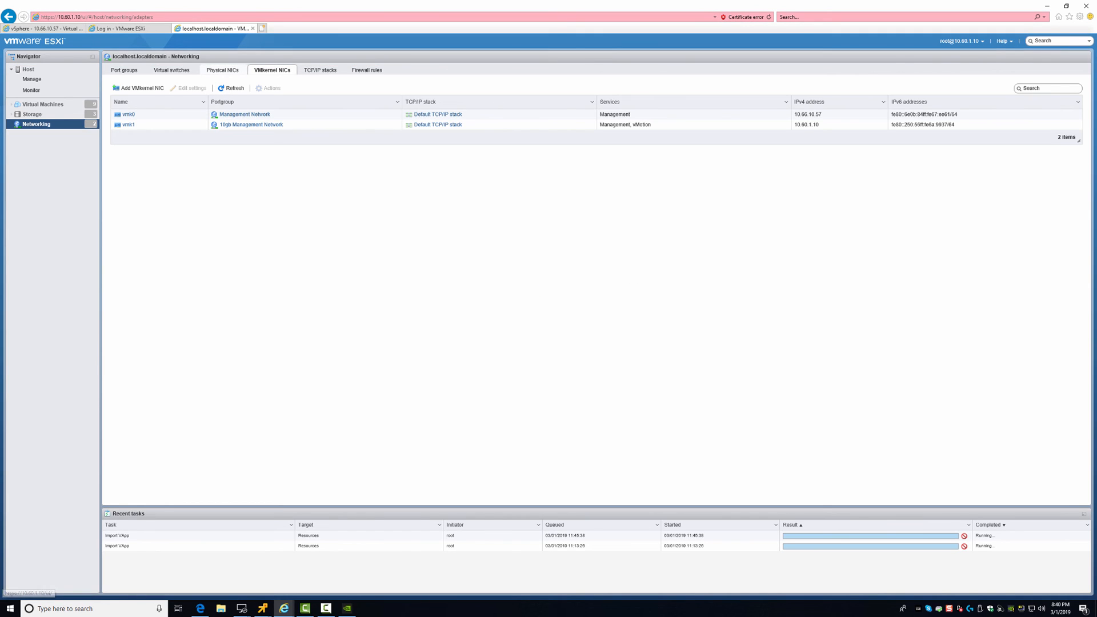
{"action": "left_click", "coordinate": [222, 70]}
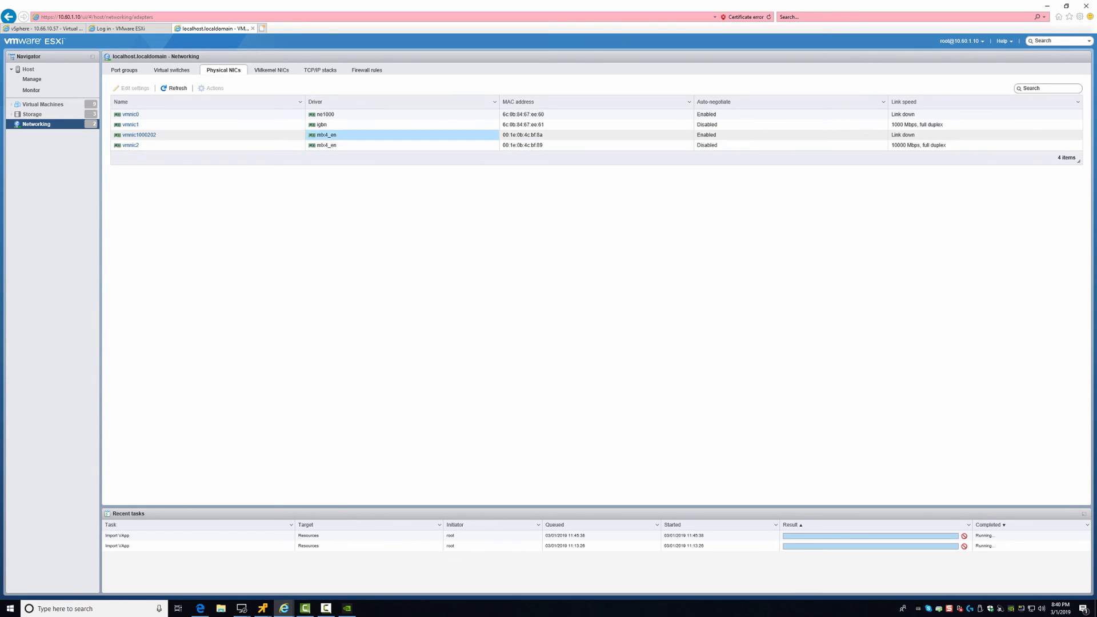
{"action": "left_click", "coordinate": [131, 145]}
{"action": "left_click", "coordinate": [139, 135]}
{"action": "left_click", "coordinate": [130, 145]}
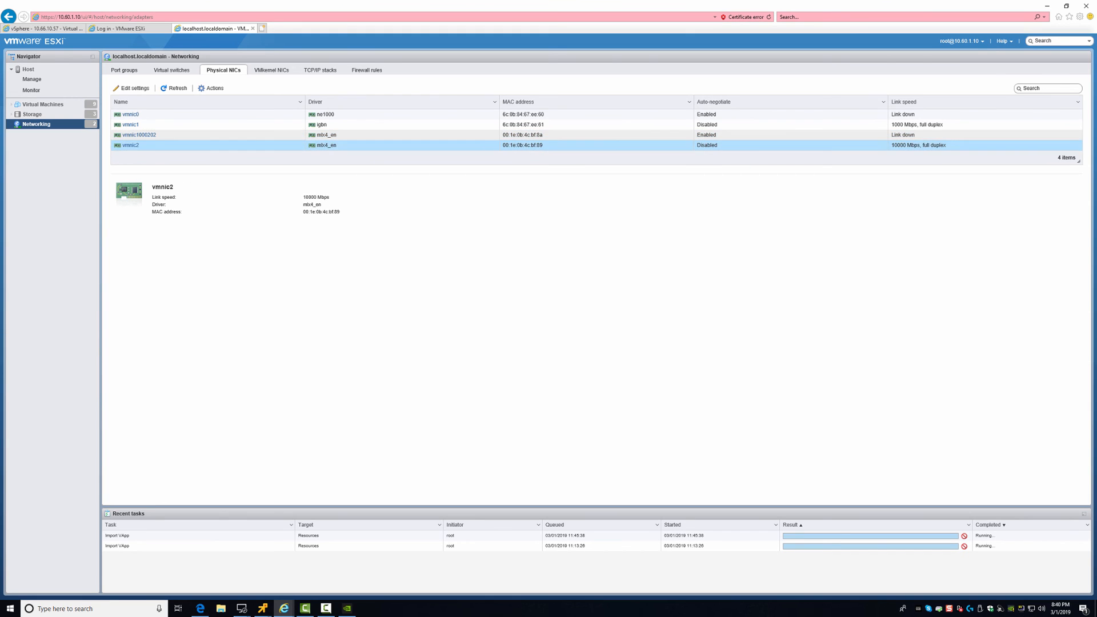
{"action": "left_click", "coordinate": [139, 135]}
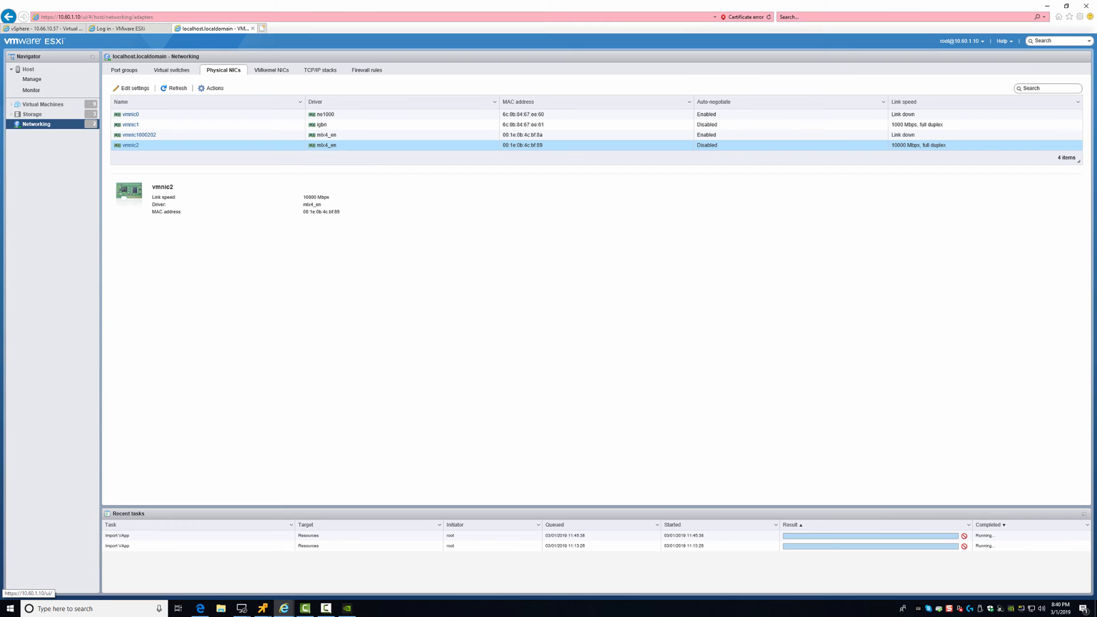
Review the virtual switches, VMkernel NICs (vmk1) and port groups, then open the virtual machine list
{"action": "left_click", "coordinate": [172, 69]}
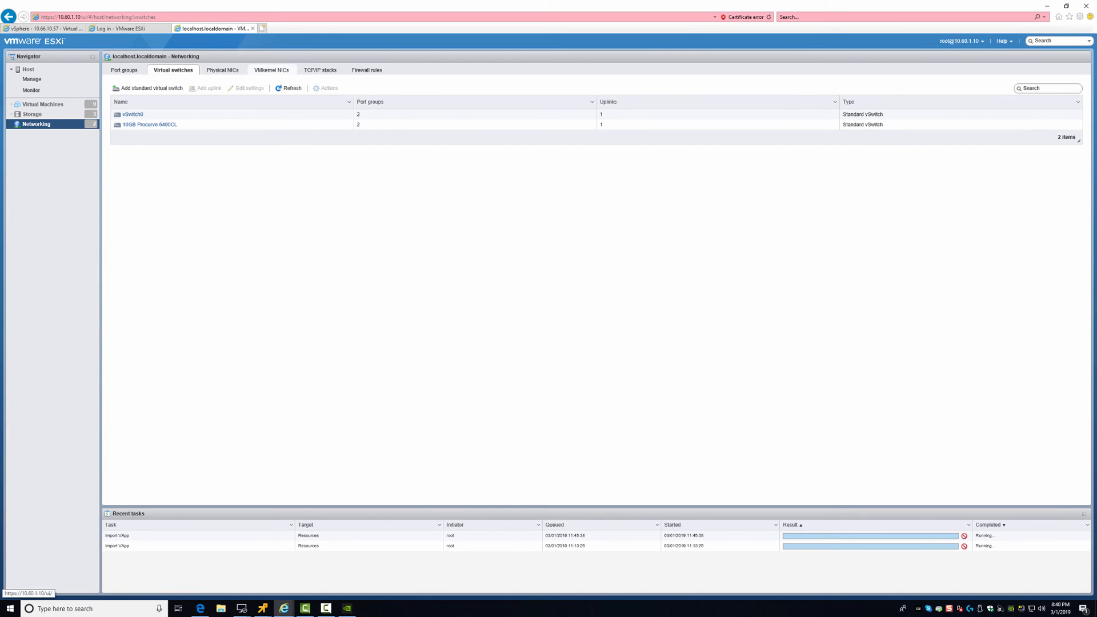
{"action": "left_click", "coordinate": [272, 70]}
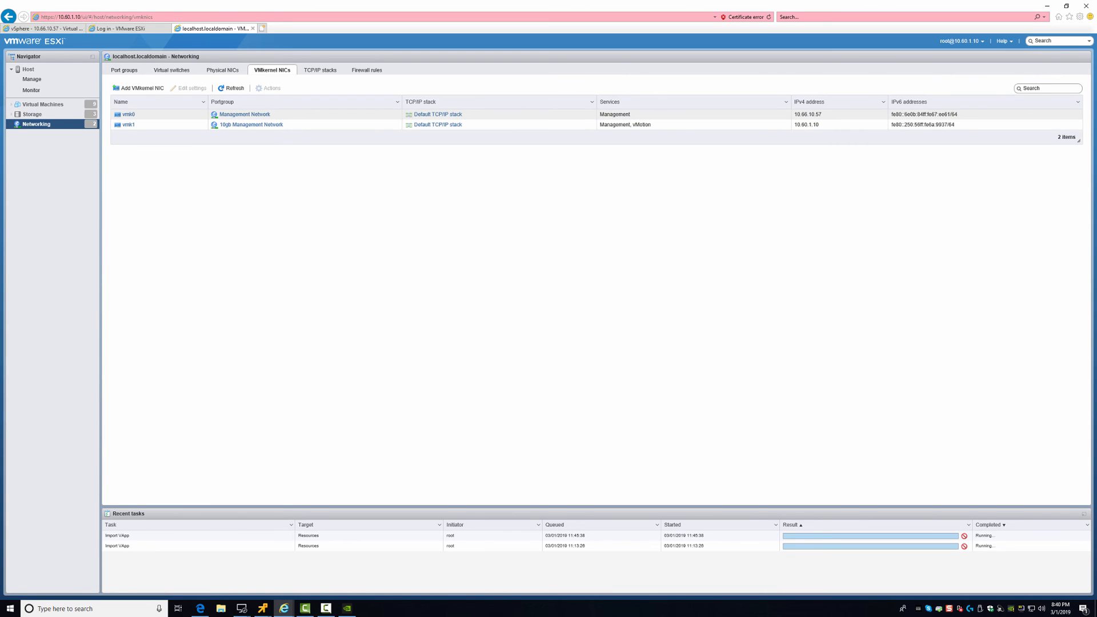
{"action": "key", "text": "alt+d"}
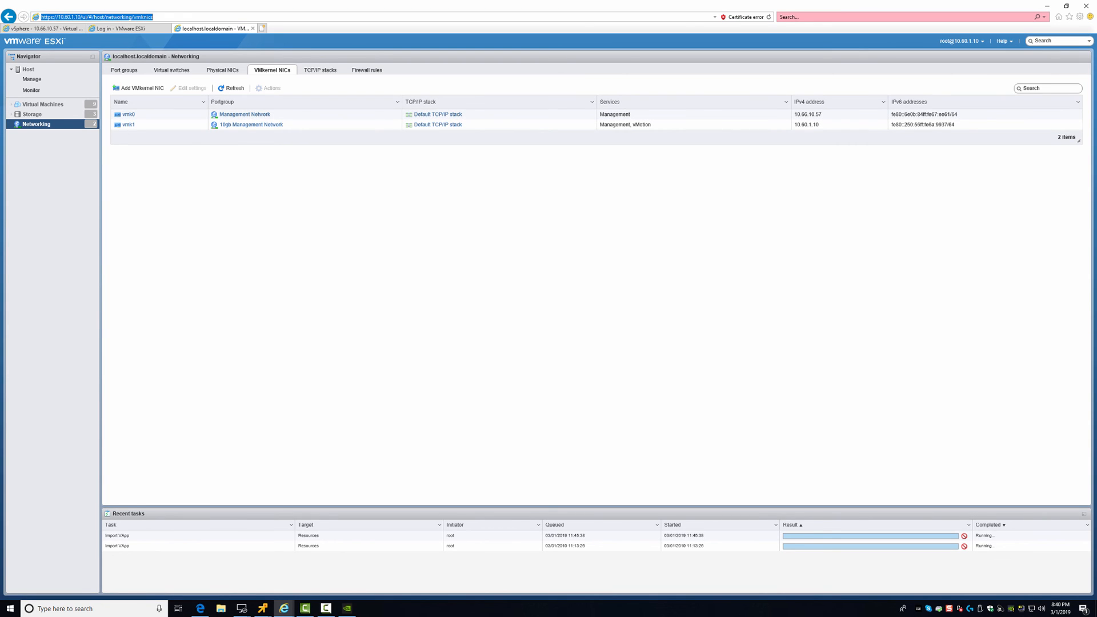
{"action": "left_click_drag", "start_coordinate": [61, 17], "coordinate": [87, 17]}
{"action": "left_click", "coordinate": [274, 125]}
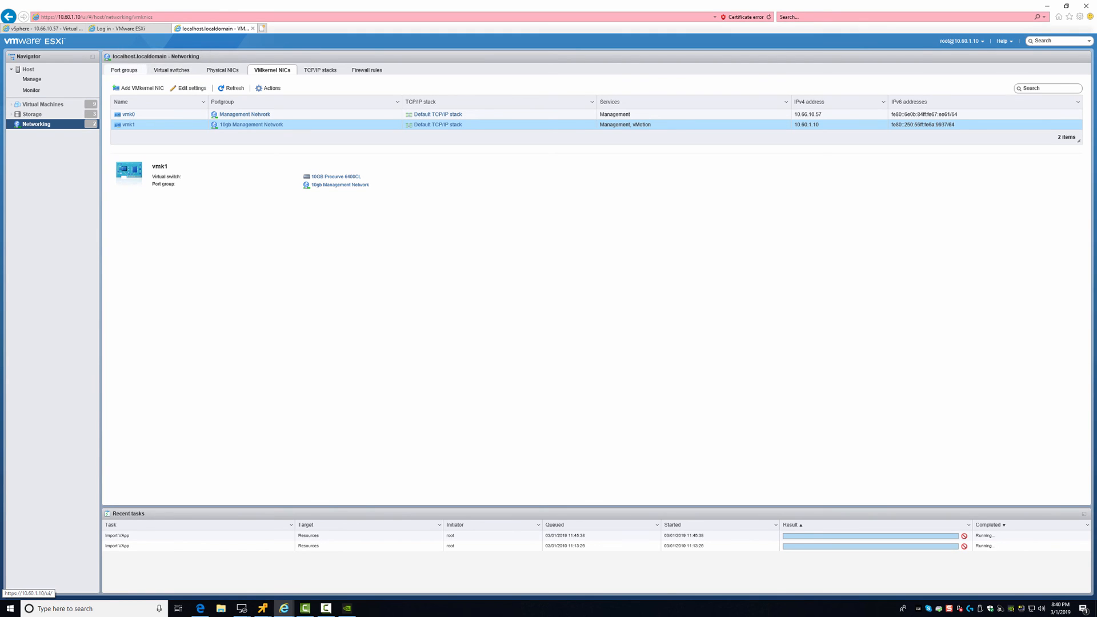
{"action": "left_click", "coordinate": [337, 185]}
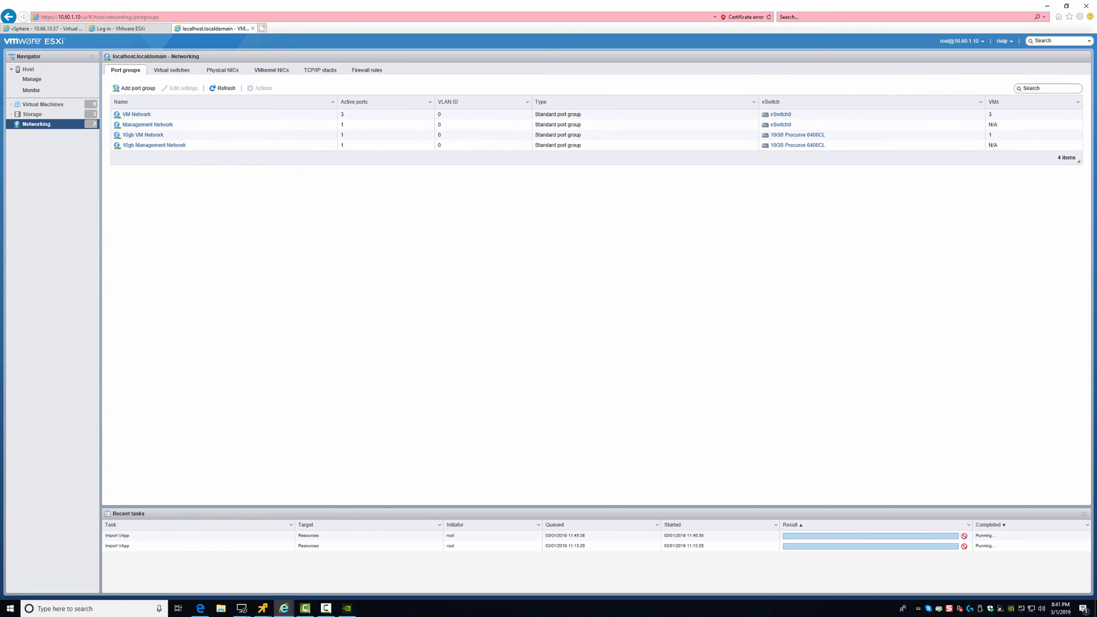
{"action": "left_click", "coordinate": [43, 104]}
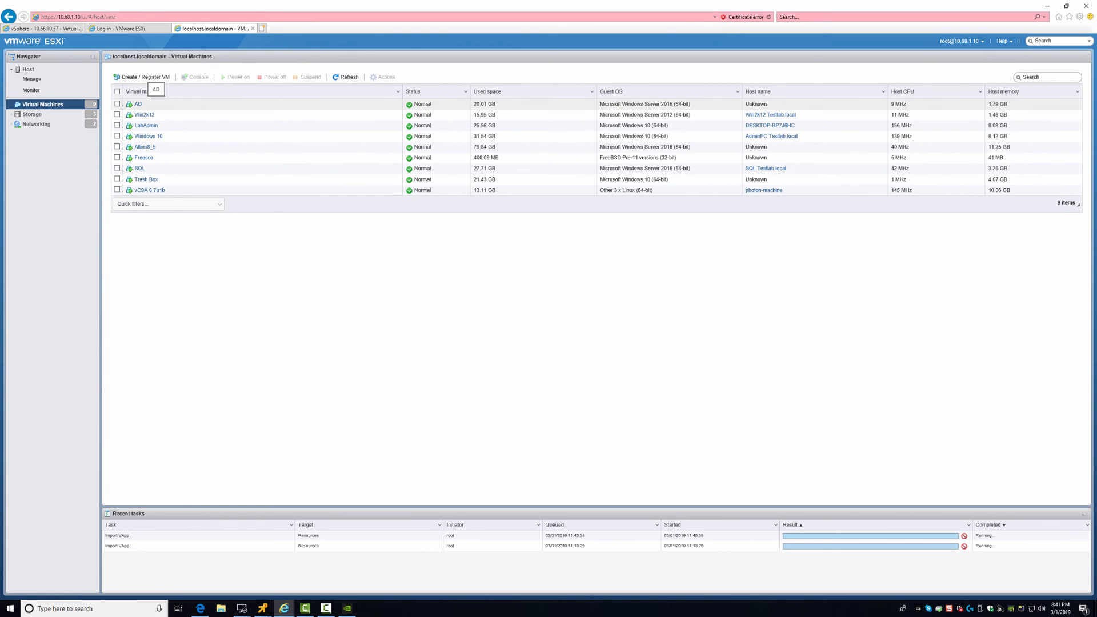
Move the AD VM's Network Adapter 1 to 10gb VM Network and save the settings
{"action": "left_click", "coordinate": [155, 104]}
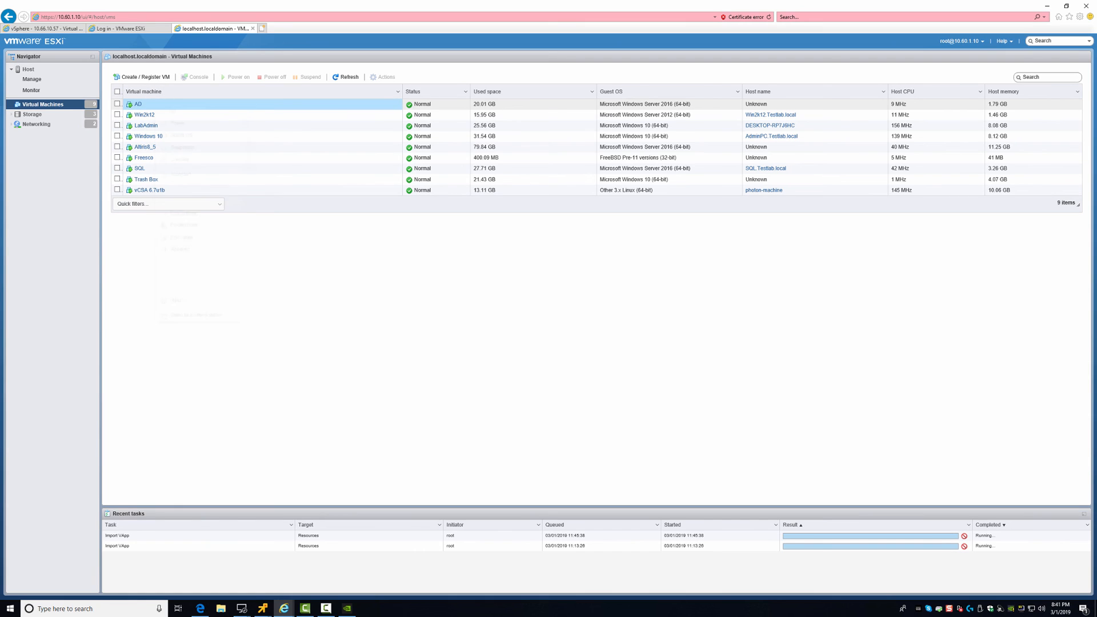
{"action": "right_click", "coordinate": [155, 105]}
{"action": "left_click", "coordinate": [184, 213]}
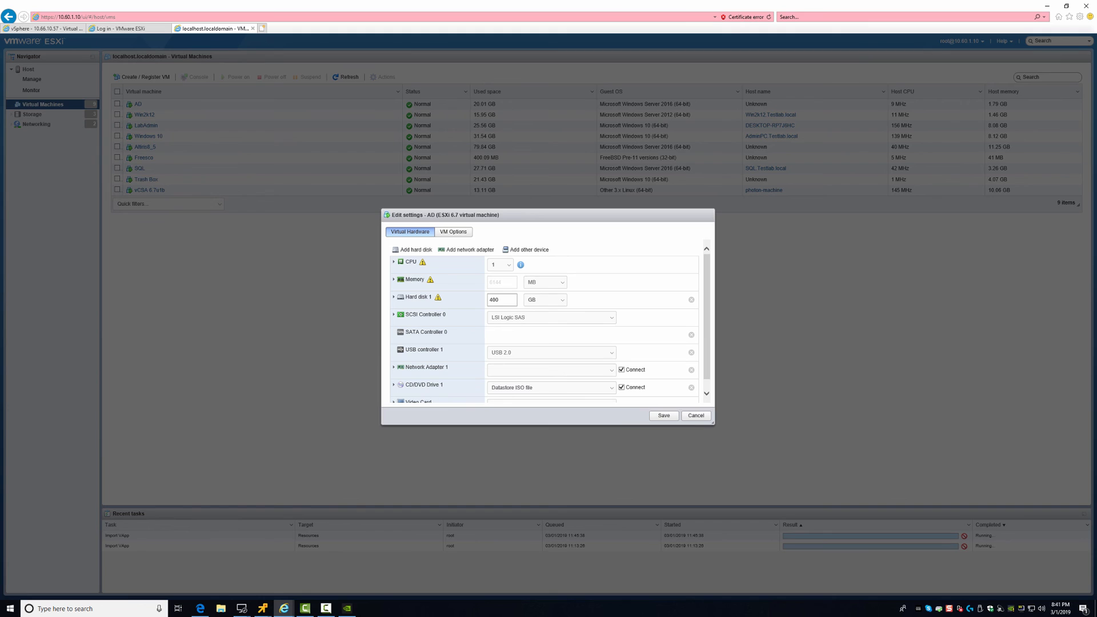
{"action": "scroll", "coordinate": [550, 321], "scroll_direction": "down", "scroll_amount": 1}
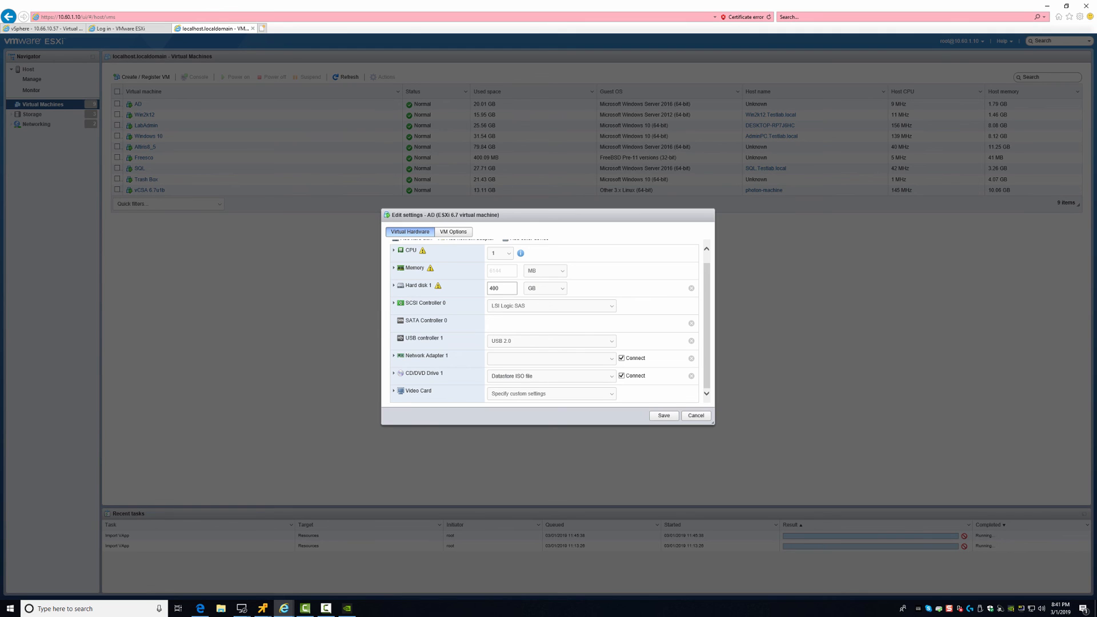
{"action": "left_click", "coordinate": [552, 359]}
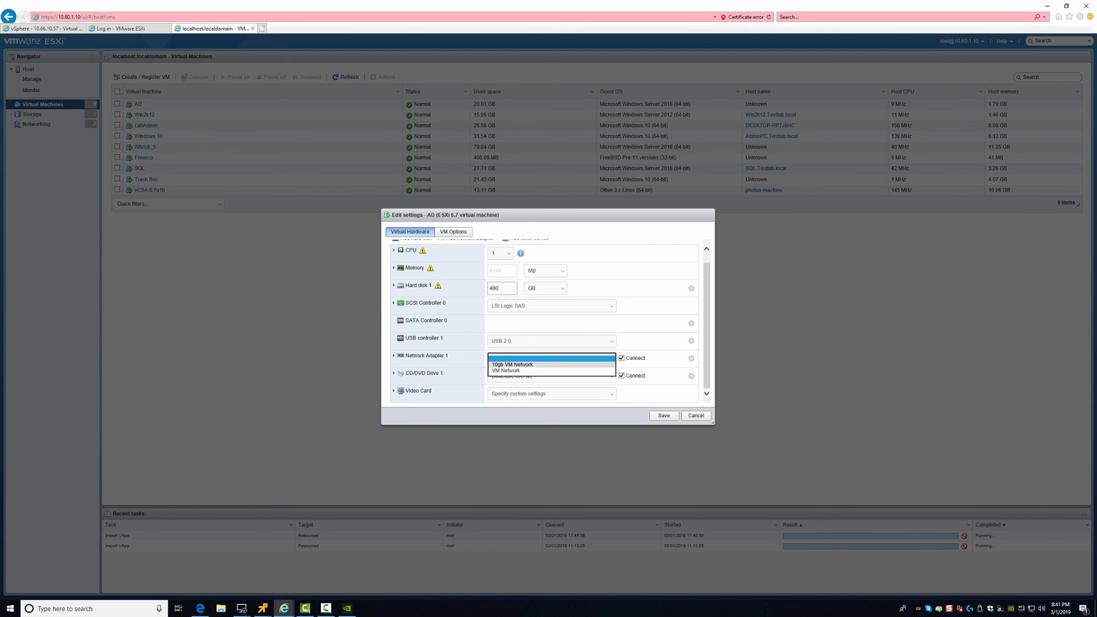
{"action": "left_click", "coordinate": [513, 365]}
{"action": "left_click", "coordinate": [664, 415]}
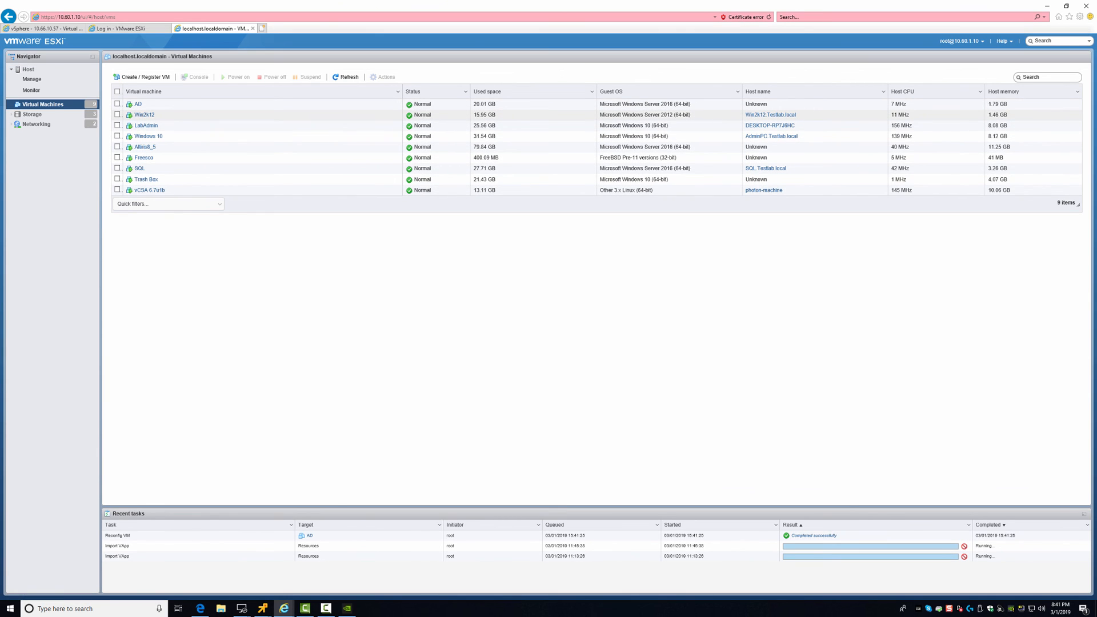
Move Win2k12's Network Adapter 1 to 10gb VM Network and save the settings
{"action": "right_click", "coordinate": [144, 115]}
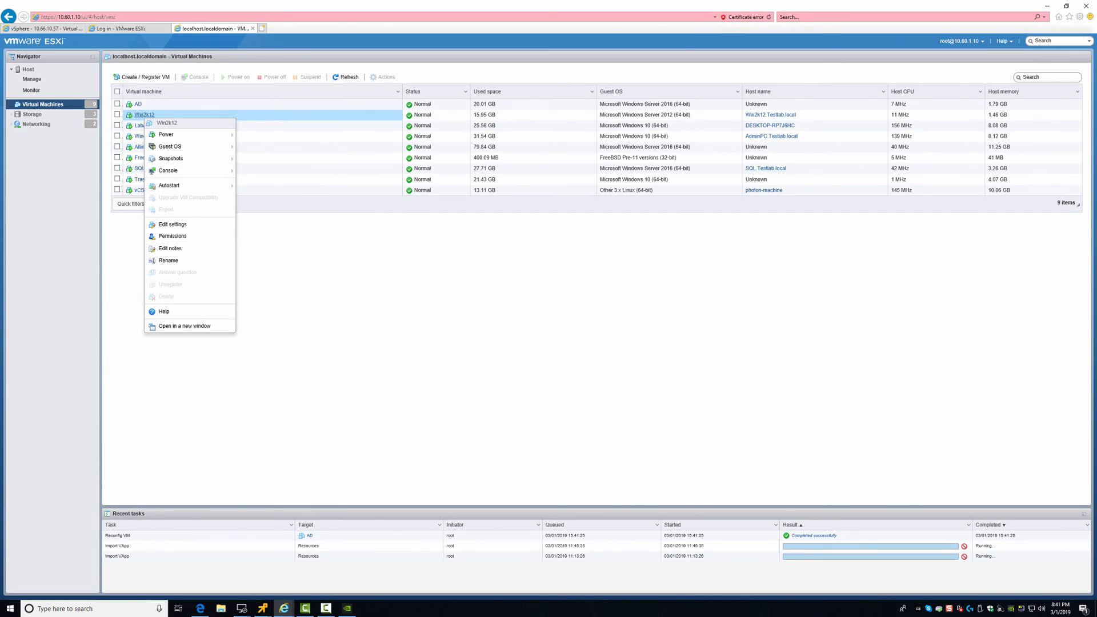
{"action": "mouse_move", "coordinate": [169, 185]}
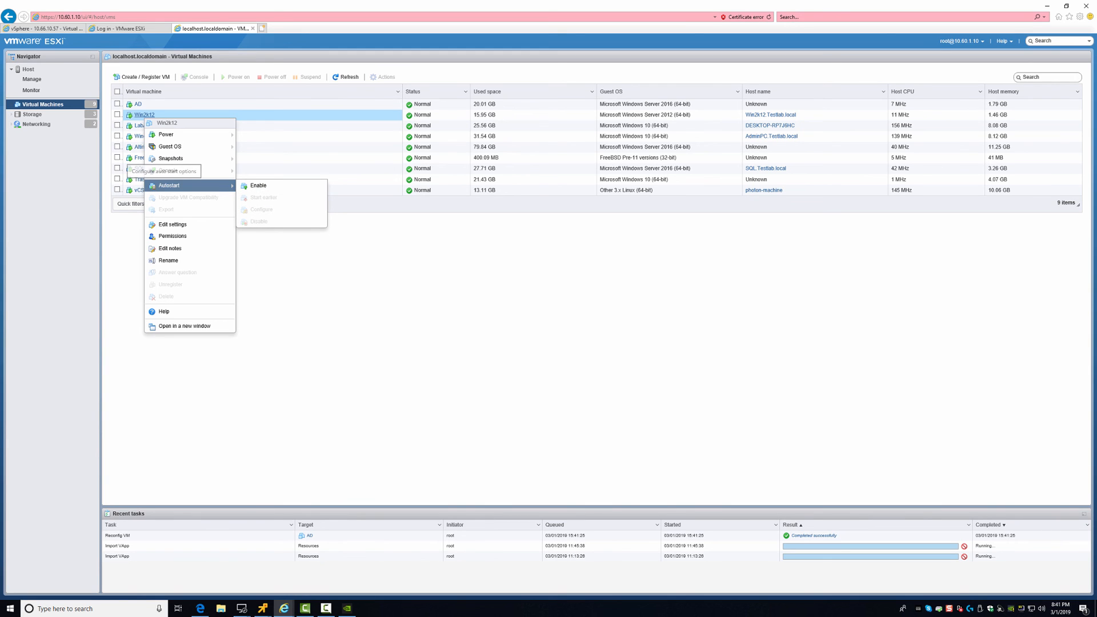
{"action": "left_click", "coordinate": [173, 224]}
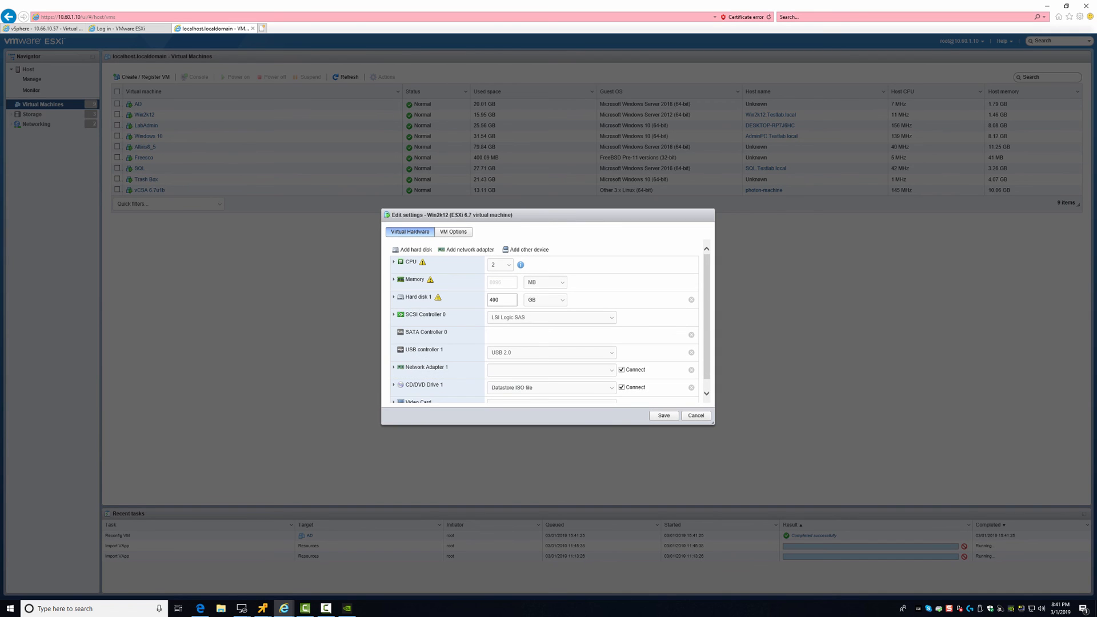
{"action": "left_click", "coordinate": [552, 371]}
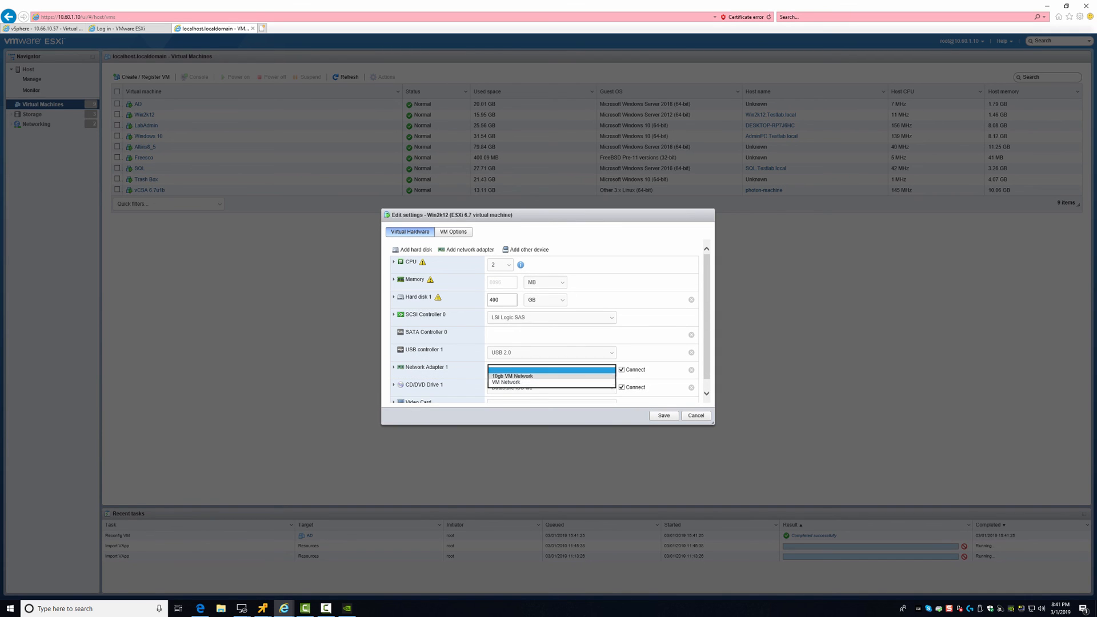
{"action": "left_click", "coordinate": [548, 375]}
{"action": "left_click", "coordinate": [663, 415]}
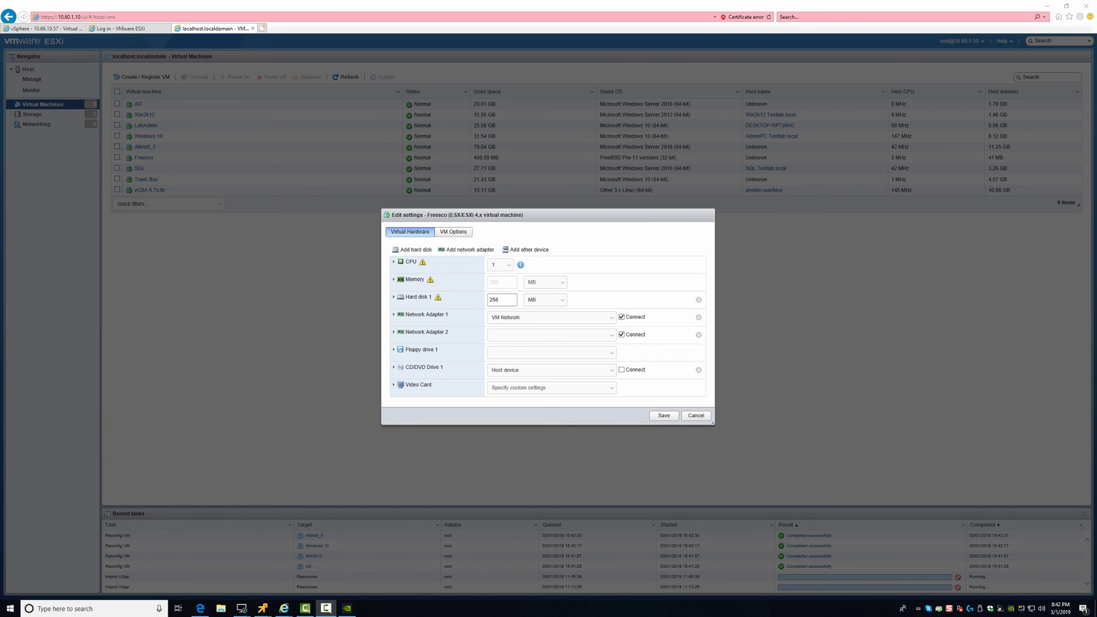
Set Freesco's Network Adapter 2 to 10gb VM Network and save
{"action": "left_click", "coordinate": [550, 335]}
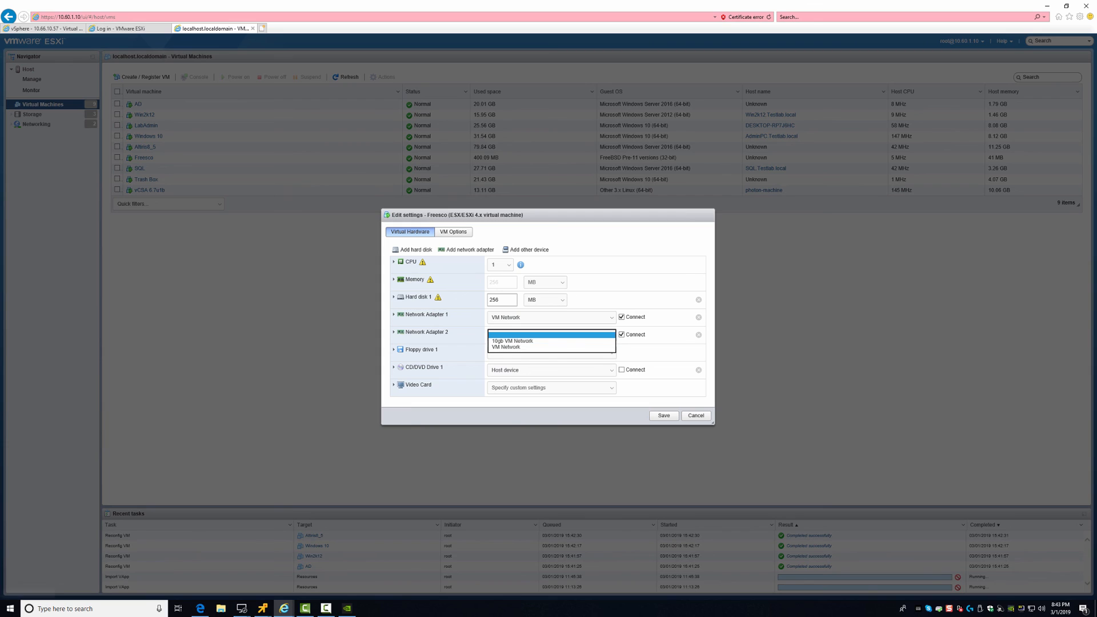
{"action": "key", "text": "Down"}
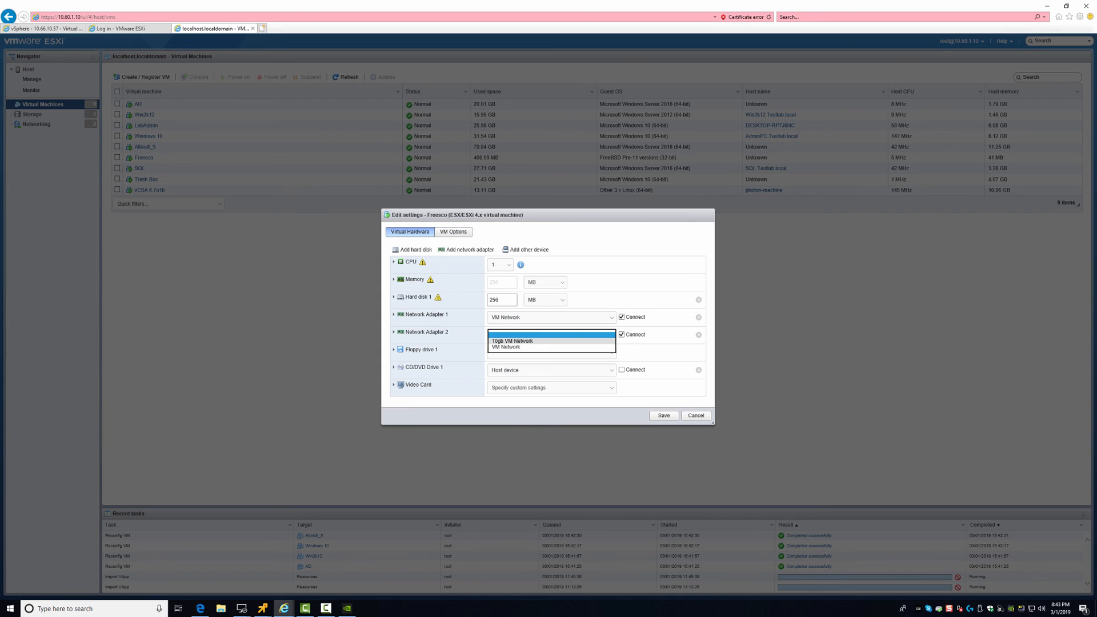
{"action": "key", "text": "Return"}
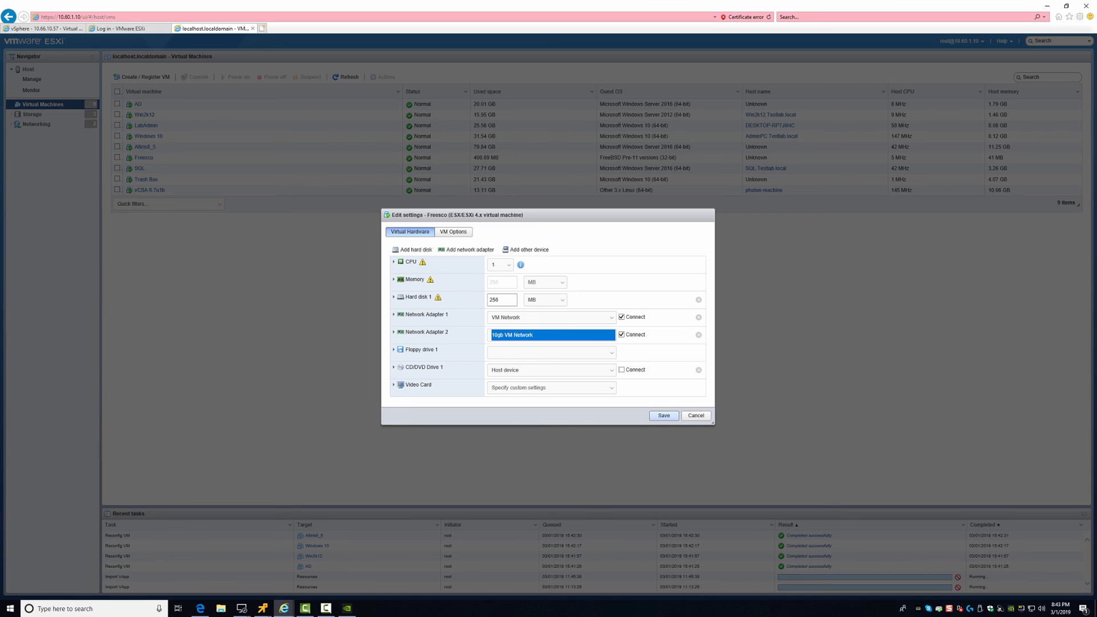
{"action": "left_click", "coordinate": [663, 416]}
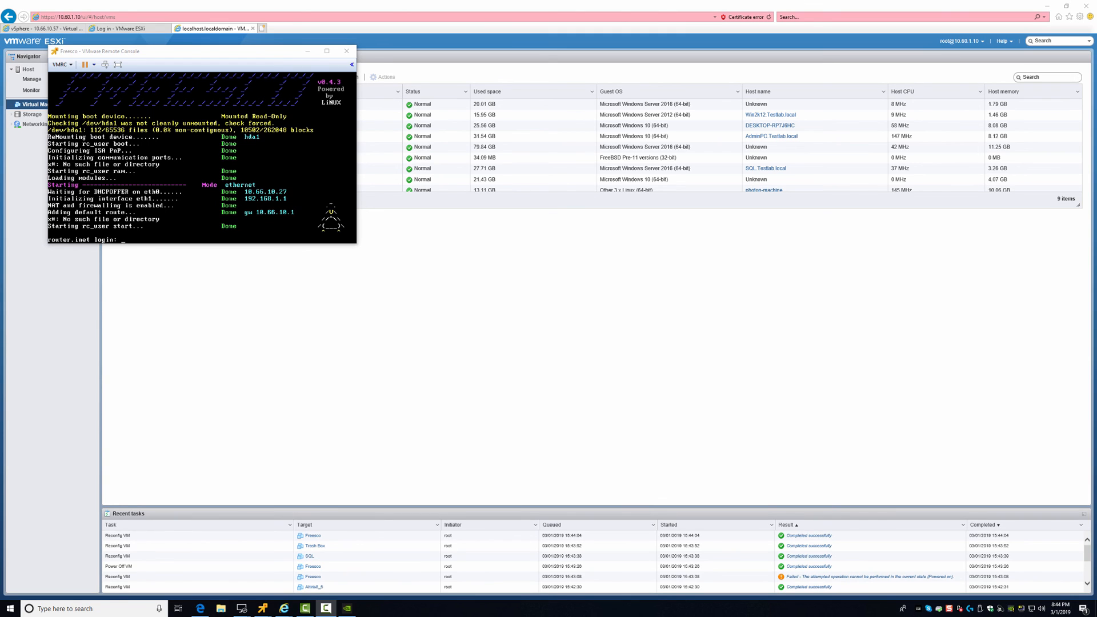
Reposition the Freesco console window, then leave it to return to the ESXi browser
{"action": "left_click_drag", "start_coordinate": [183, 50], "coordinate": [337, 166]}
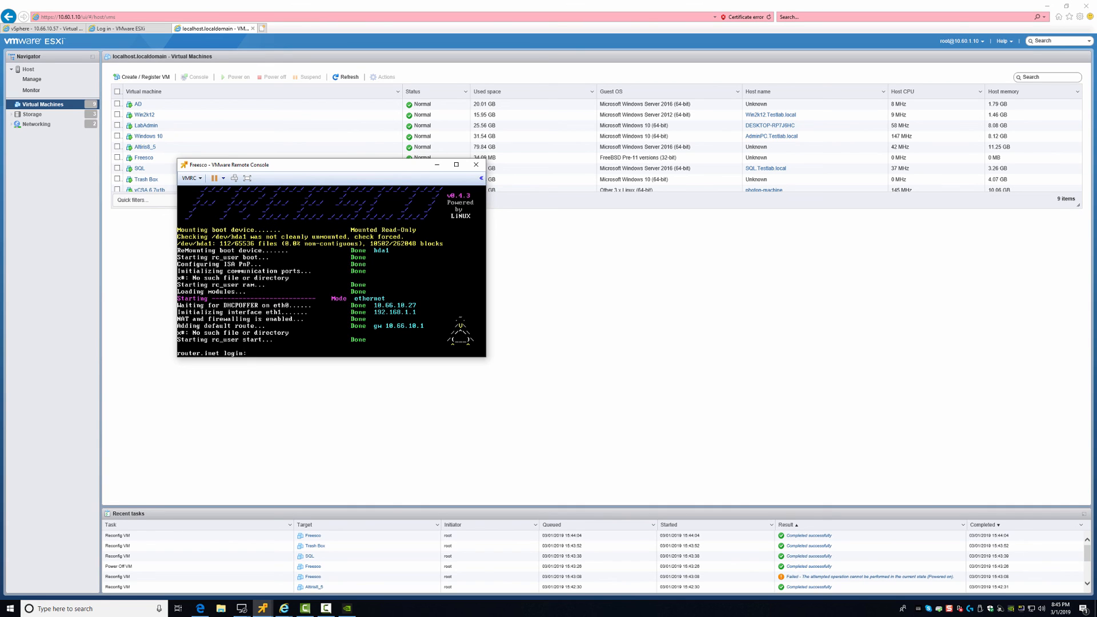
{"action": "key", "text": "alt+Tab"}
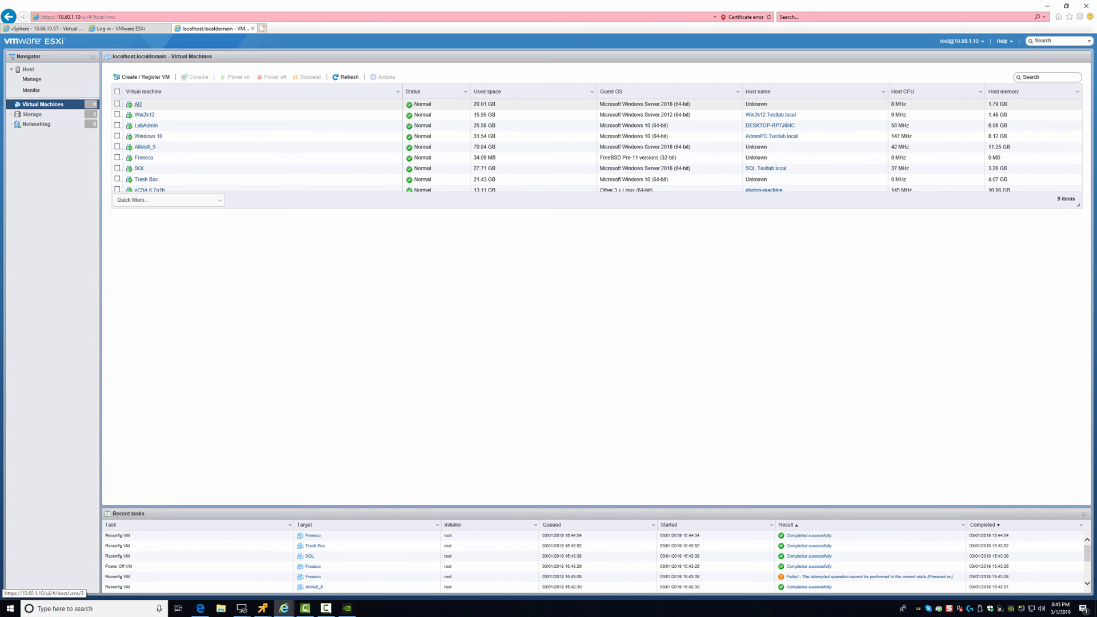
Set AD's Network Adapter 1 to 10gb VM Network and save
{"action": "right_click", "coordinate": [139, 105]}
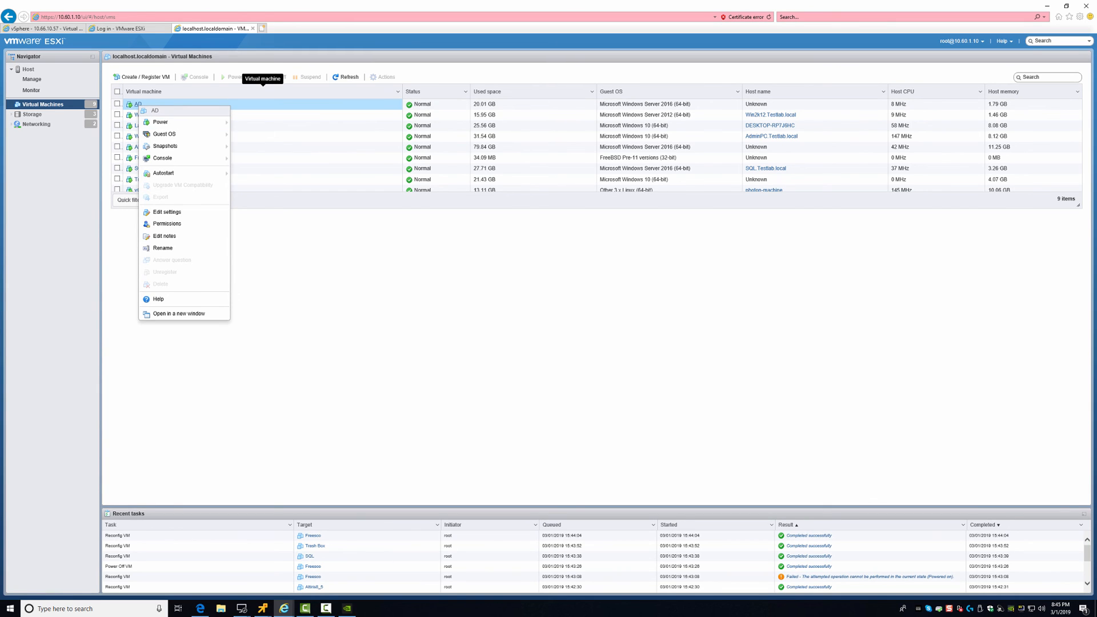
{"action": "left_click", "coordinate": [167, 212]}
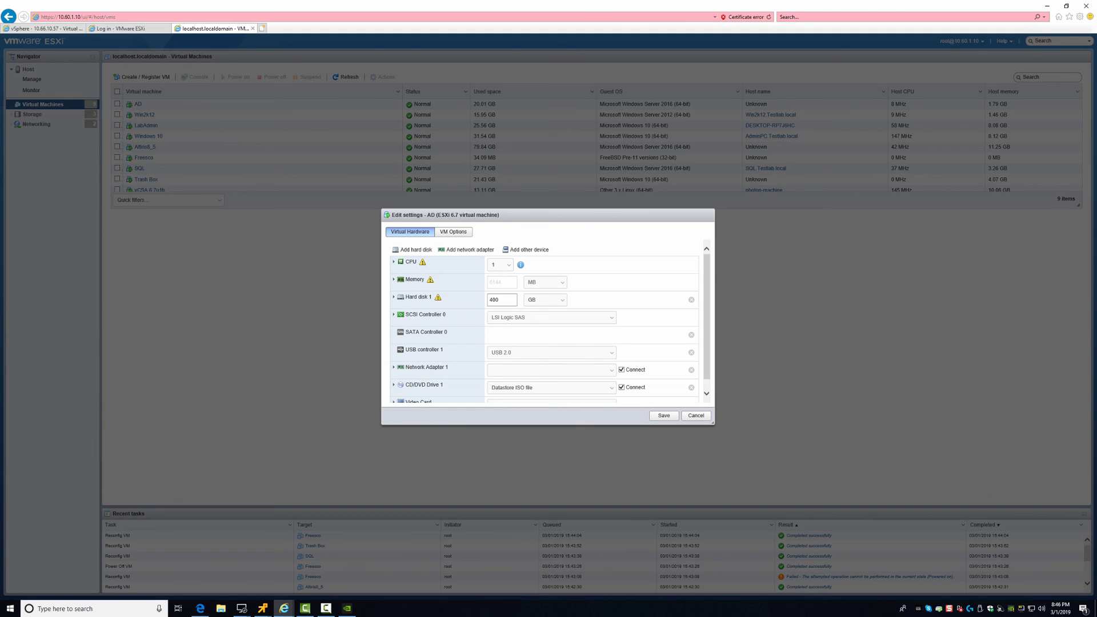
{"action": "left_click", "coordinate": [552, 369]}
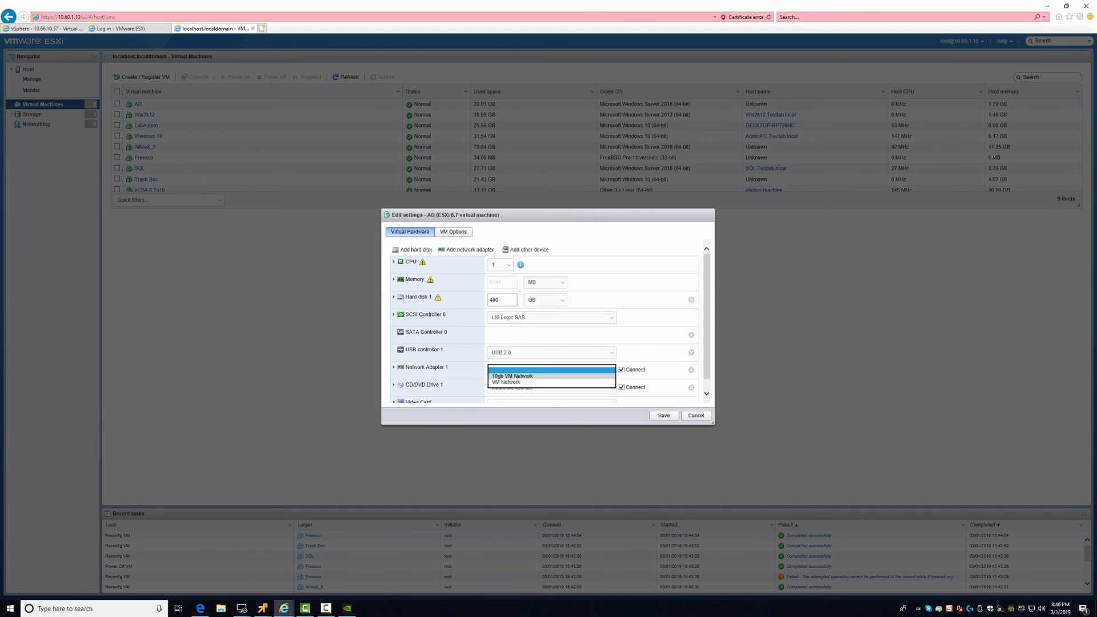
{"action": "left_click", "coordinate": [537, 372]}
{"action": "left_click", "coordinate": [663, 416]}
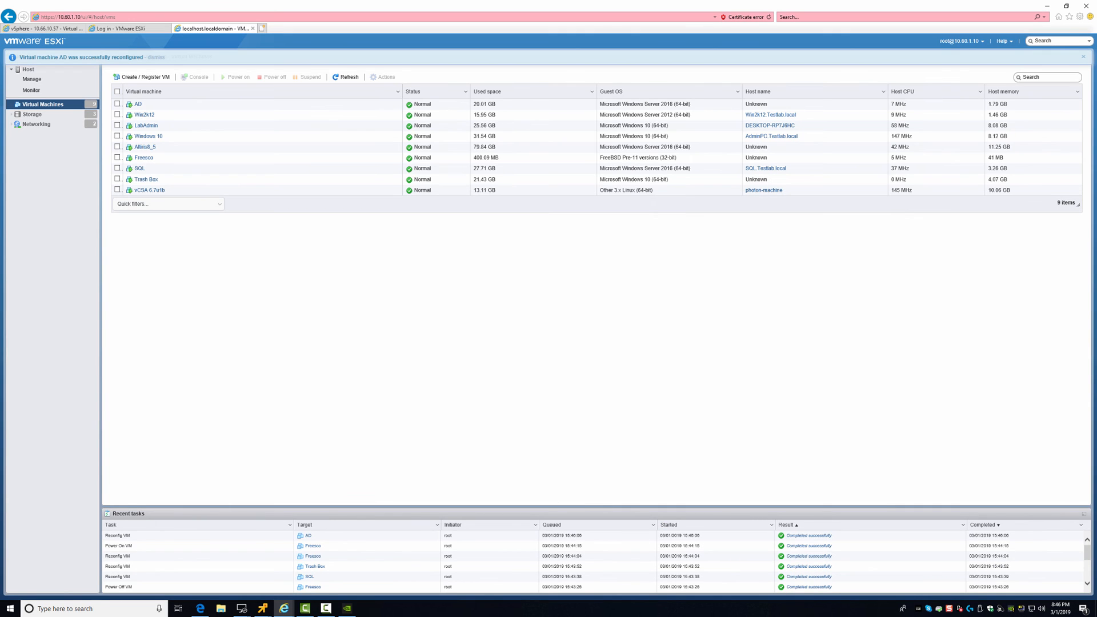
Reopen AD's settings to confirm the adapter is on 10gb VM Network, then cancel
{"action": "left_click", "coordinate": [137, 104]}
{"action": "right_click", "coordinate": [137, 105]}
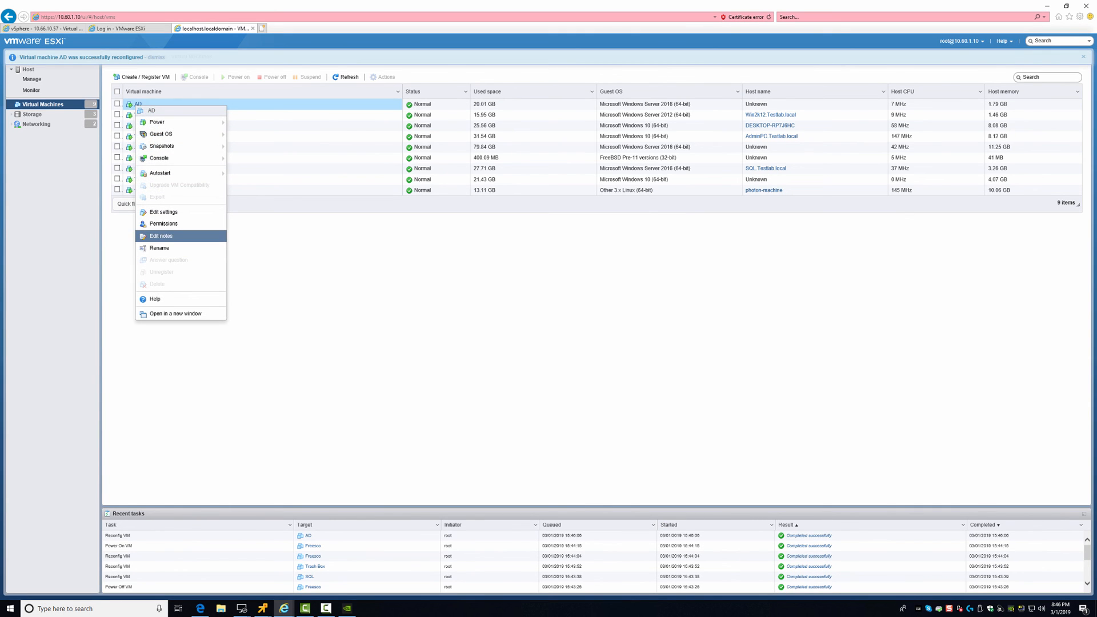
{"action": "left_click", "coordinate": [164, 212]}
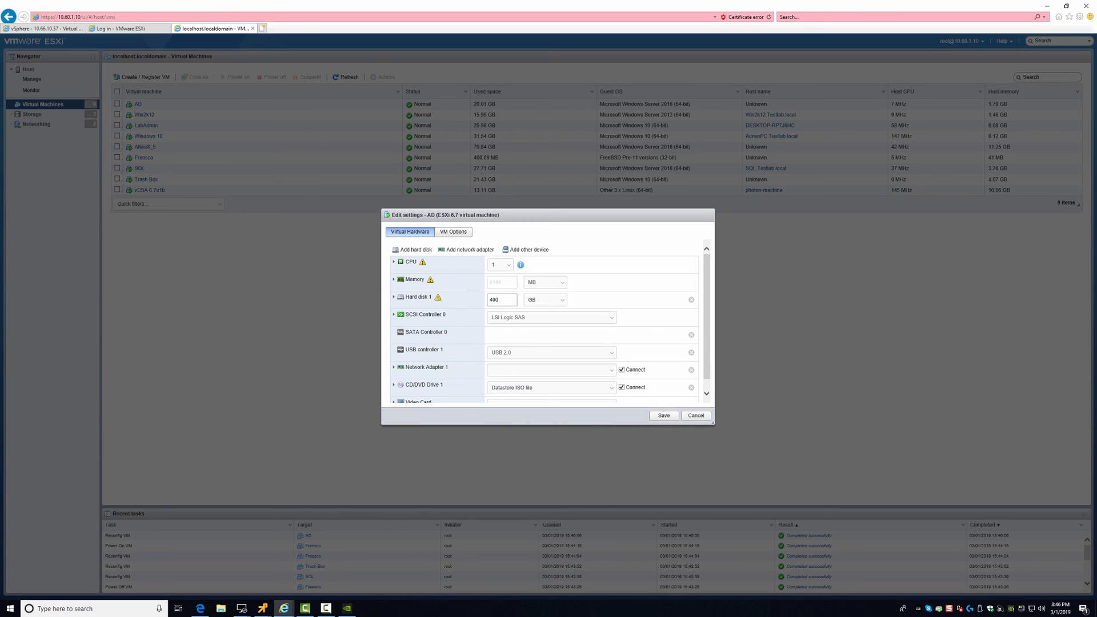
{"action": "left_click", "coordinate": [550, 369]}
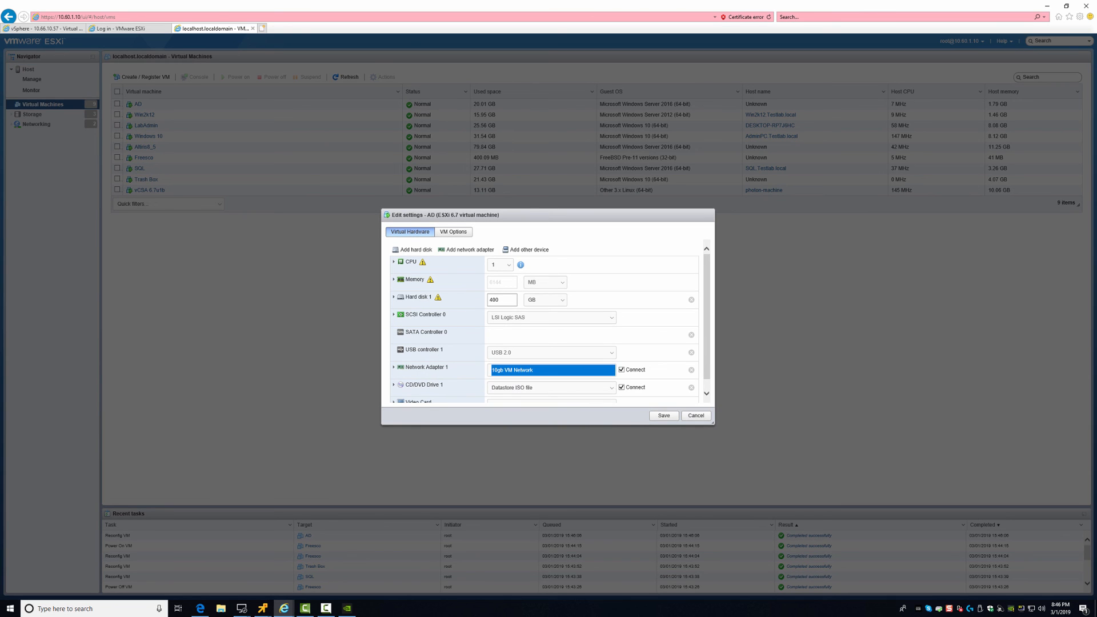
{"action": "left_click", "coordinate": [514, 377]}
{"action": "scroll", "coordinate": [543, 320], "scroll_direction": "down", "scroll_amount": 2}
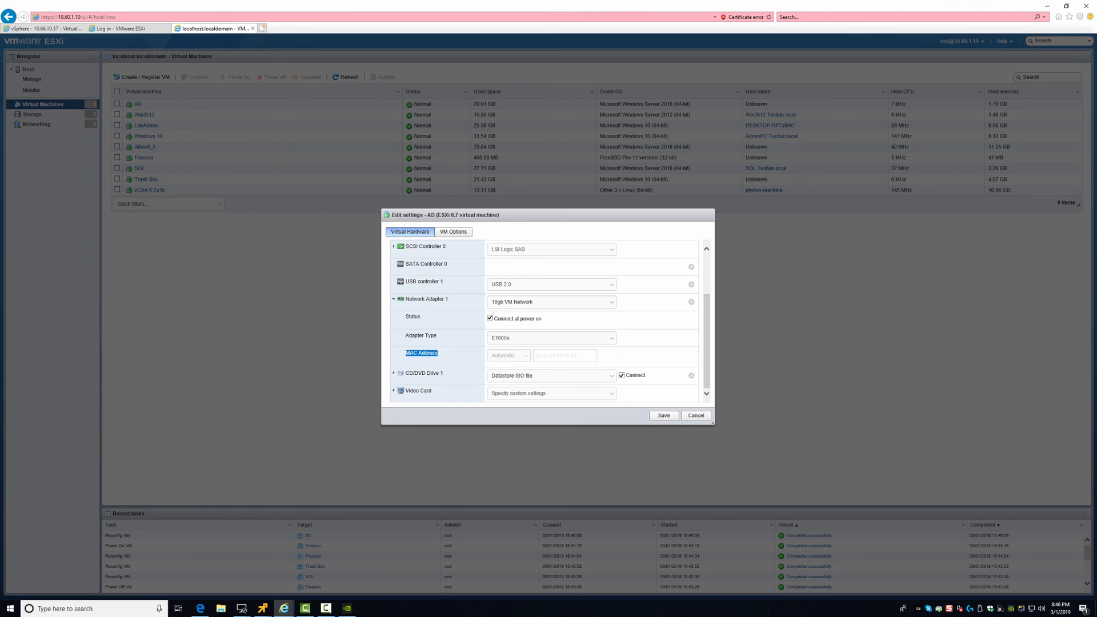
{"action": "left_click", "coordinate": [696, 416]}
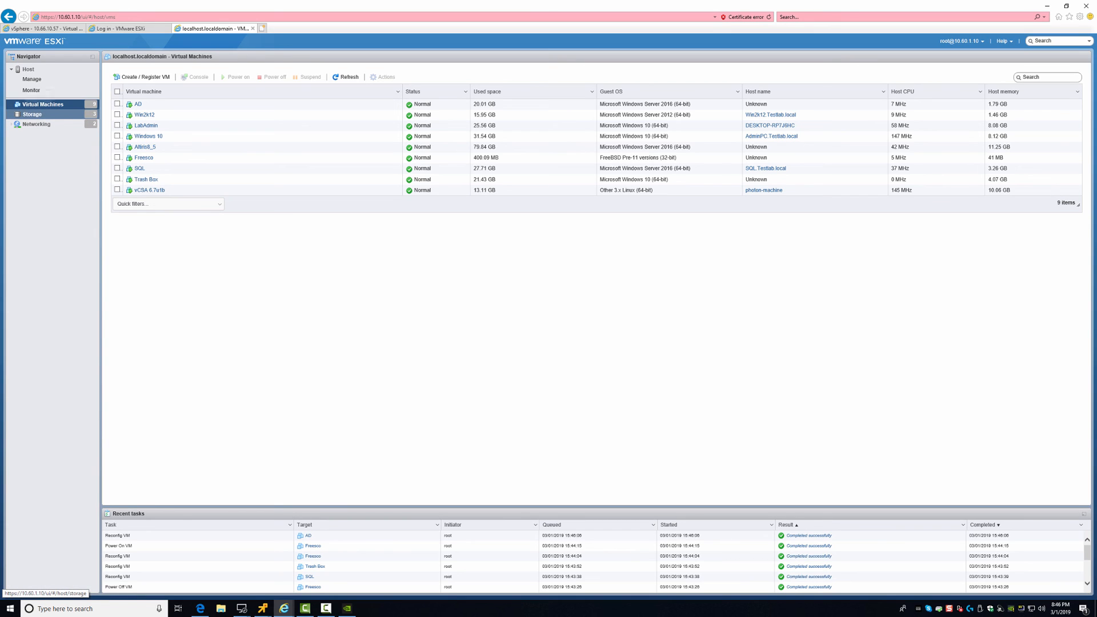
Show the Networking port groups, where 10gb VM Network now serves 2 VMs
{"action": "left_click", "coordinate": [36, 124]}
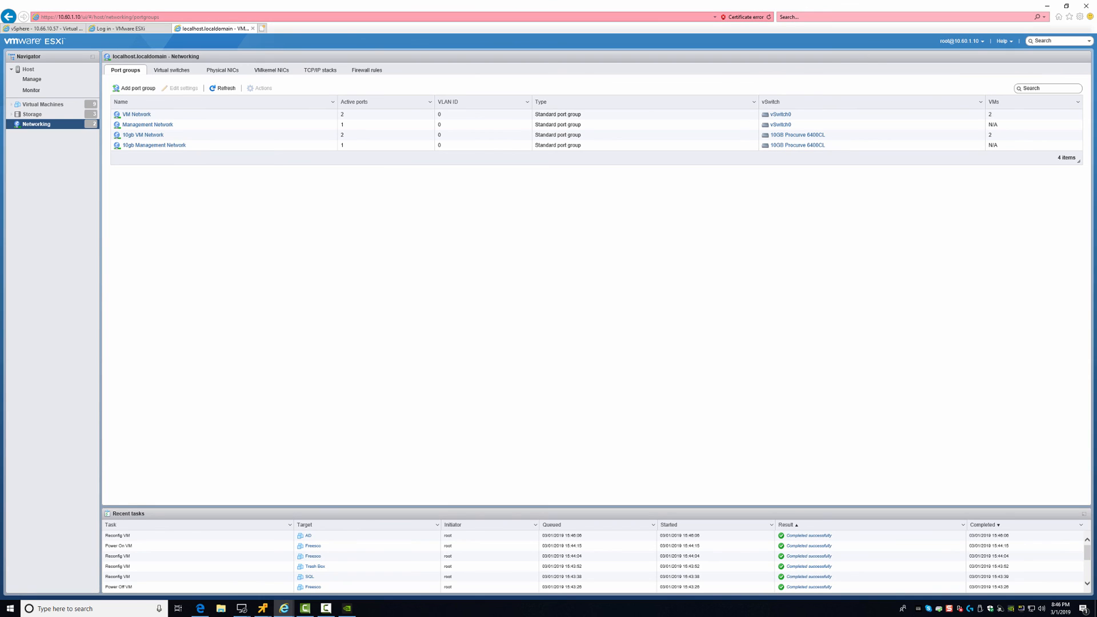
{"action": "key", "text": "F10"}
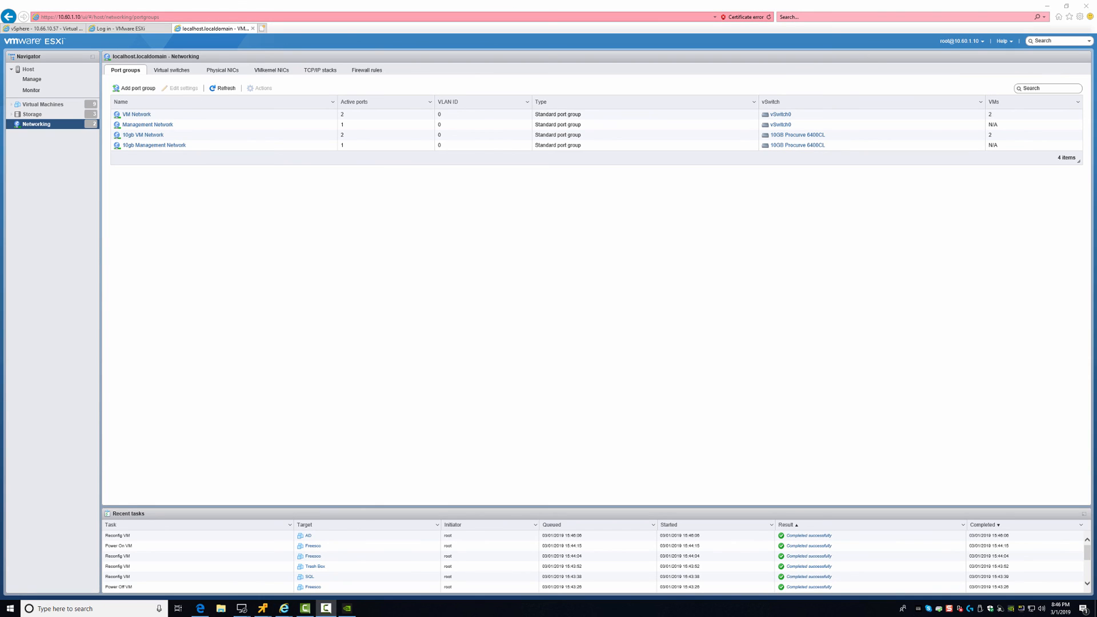